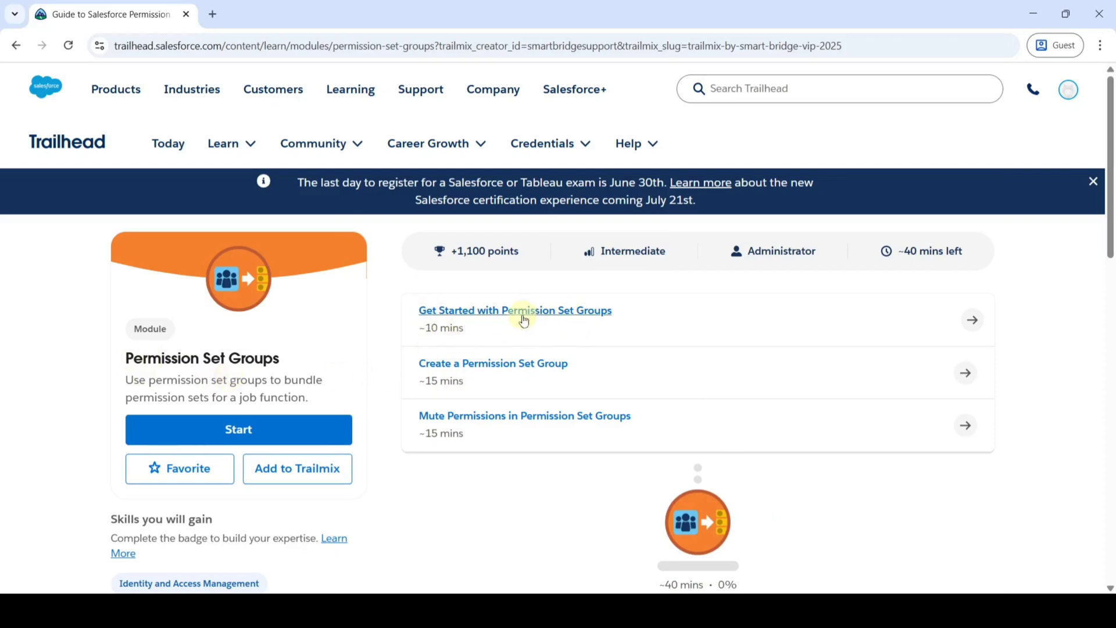
# - Open the Get Started unit and answer quiz question 1 with bundled permission sets
pyautogui.click(523, 317)
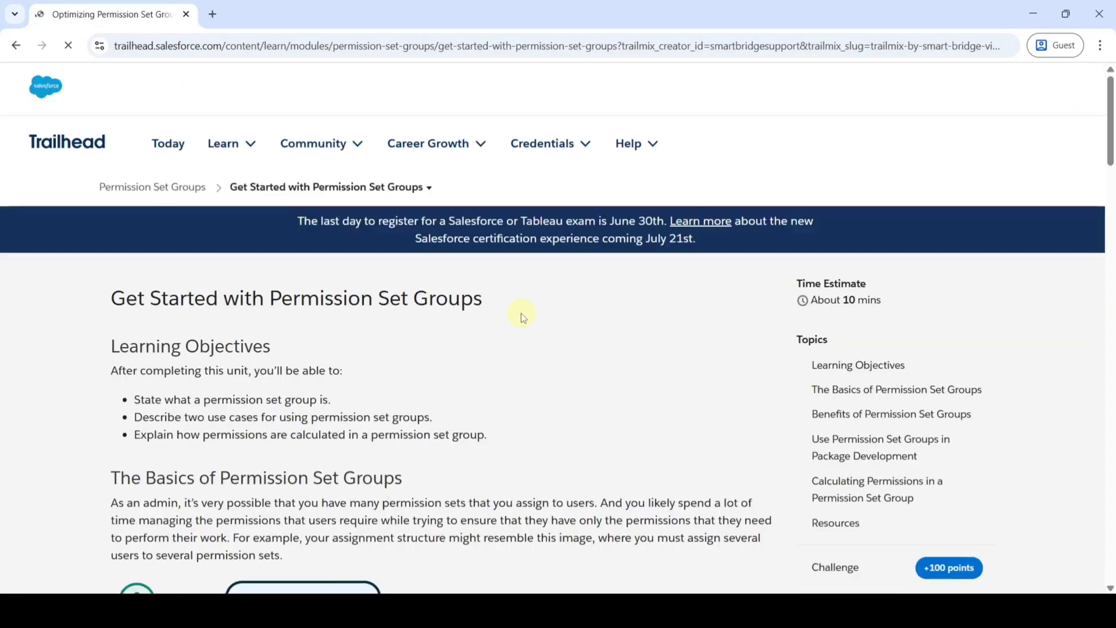
pyautogui.scroll(-8, 533, 361)
pyautogui.scroll(-20, 534, 372)
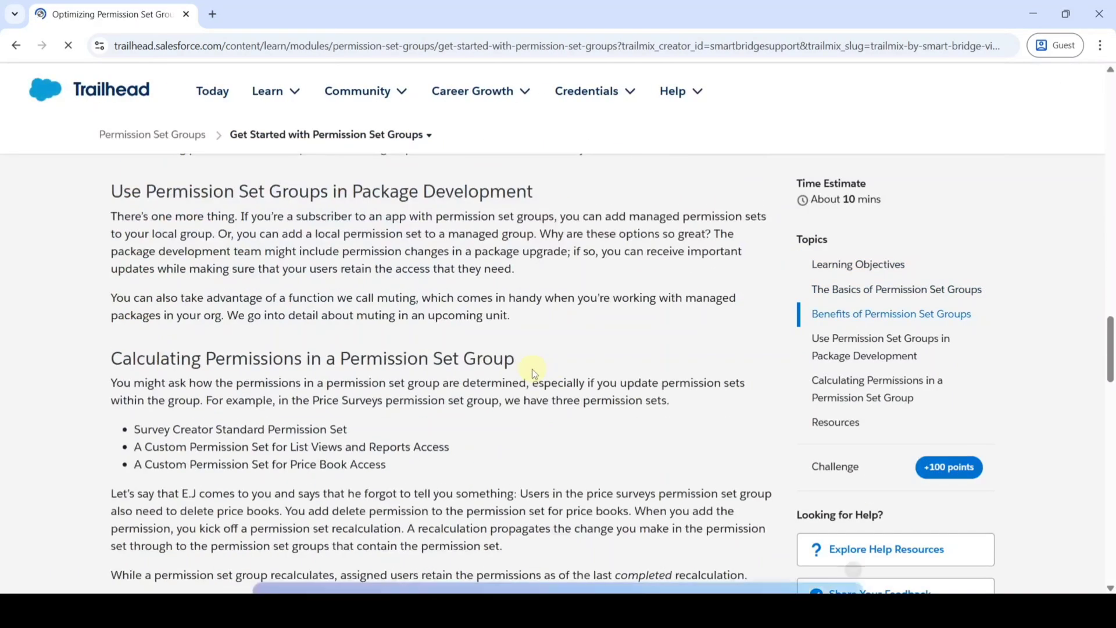
pyautogui.scroll(3, 531, 368)
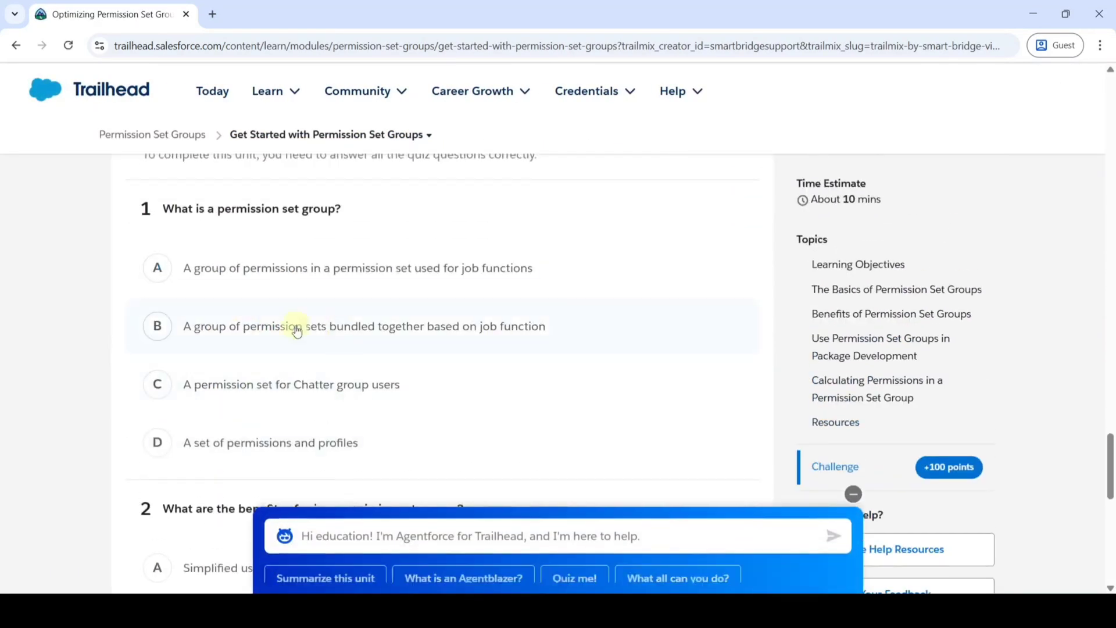
pyautogui.click(853, 484)
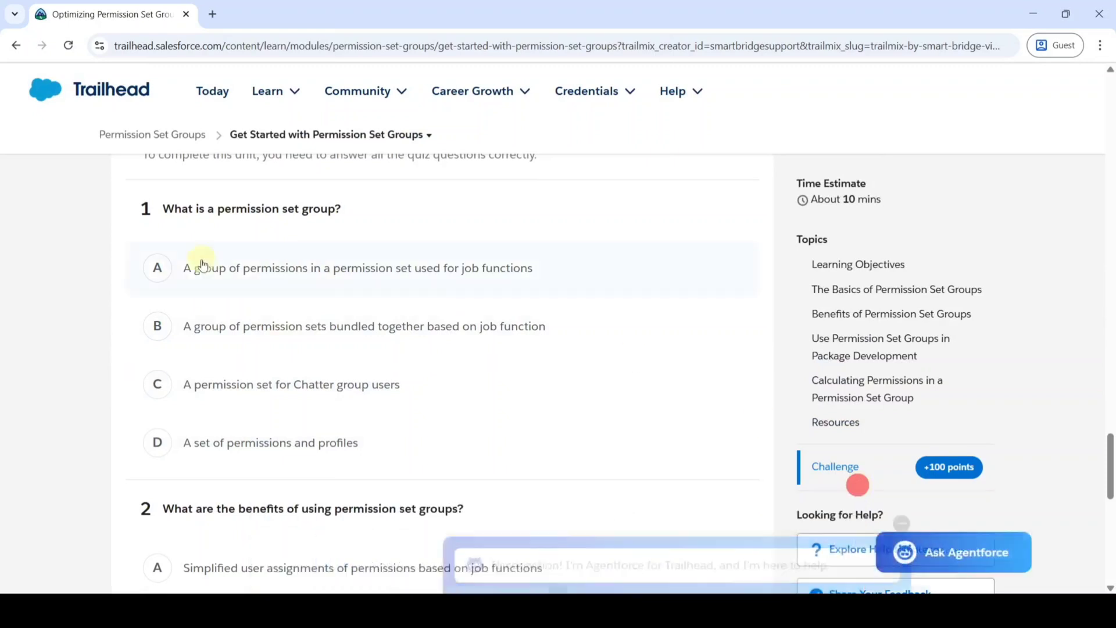
pyautogui.scroll(3, 262, 372)
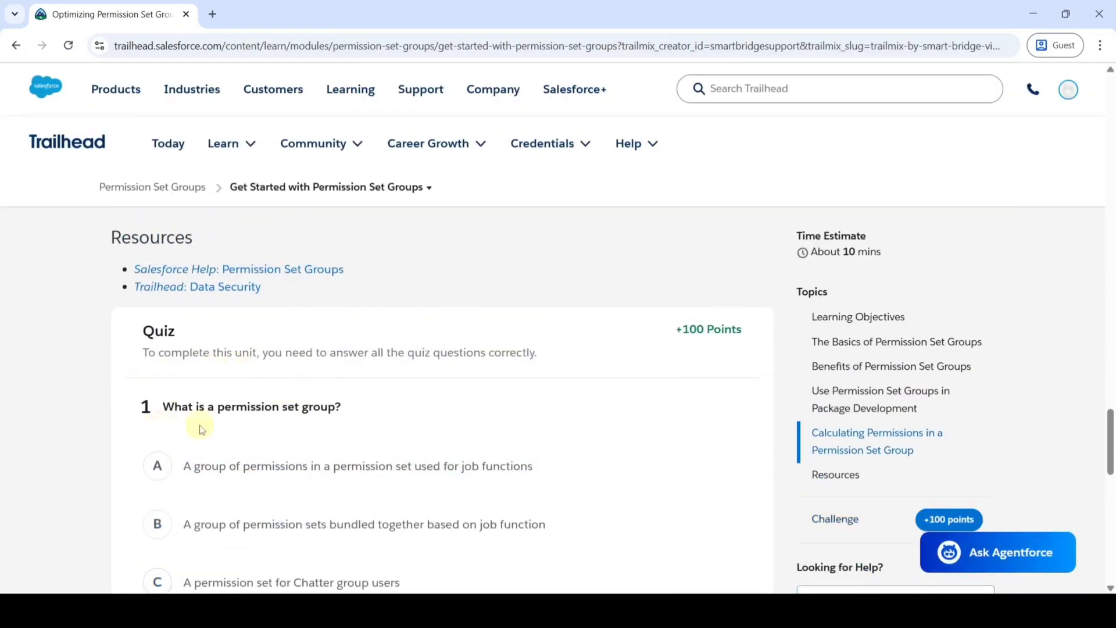
pyautogui.scroll(-3, 378, 339)
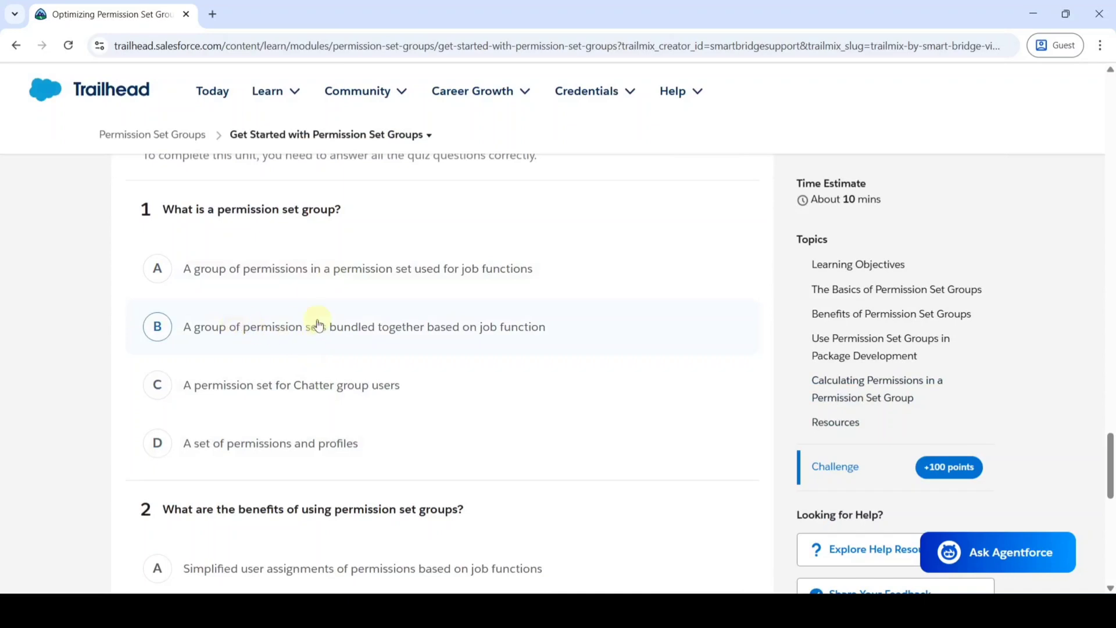
pyautogui.click(287, 322)
# - Answer question 2 with simplified user assignments and submit the quiz for grading
pyautogui.scroll(-3, 293, 327)
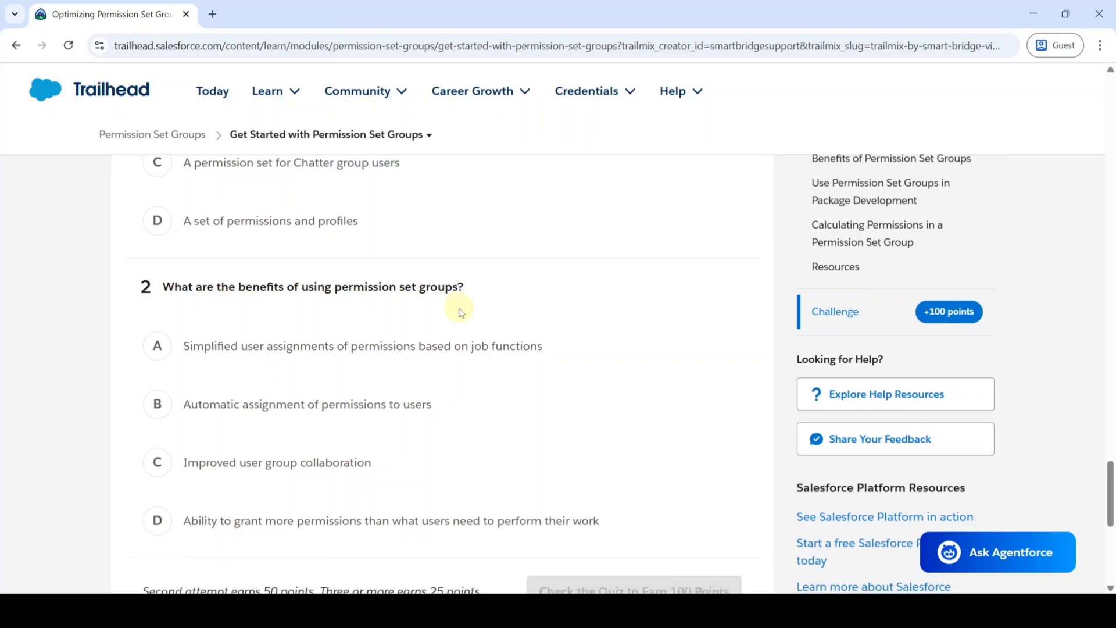
pyautogui.scroll(-1, 442, 302)
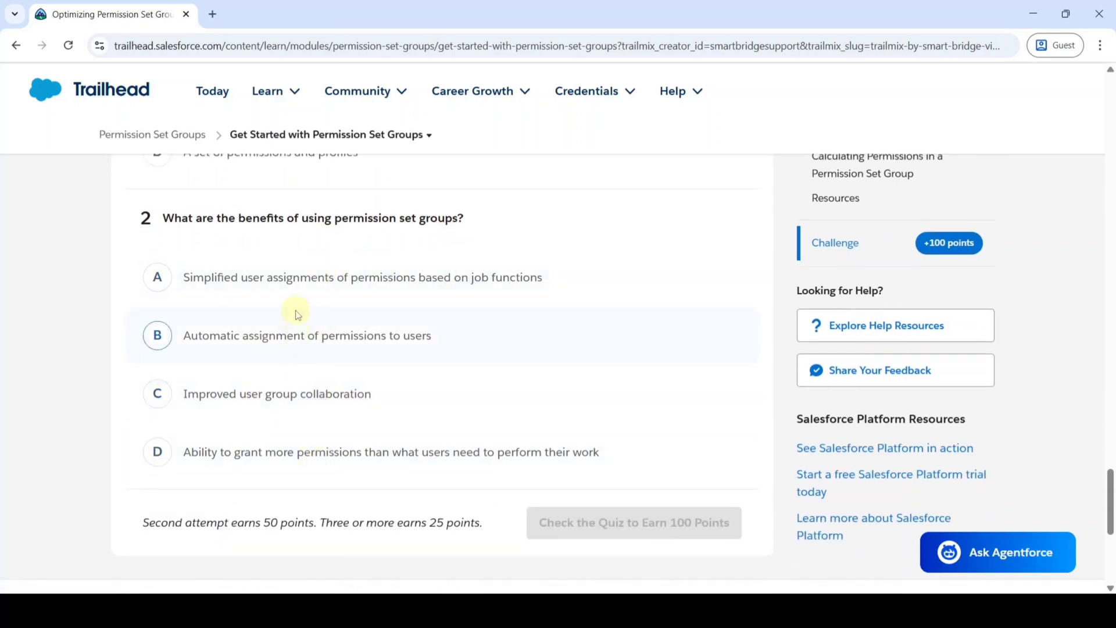
pyautogui.click(342, 285)
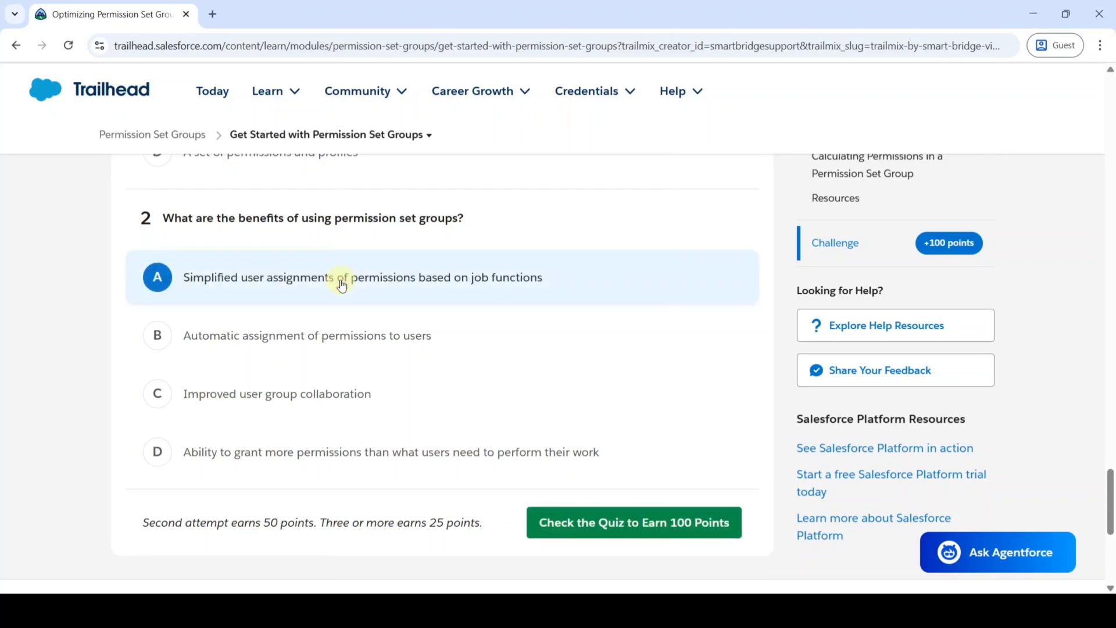
pyautogui.scroll(5, 357, 290)
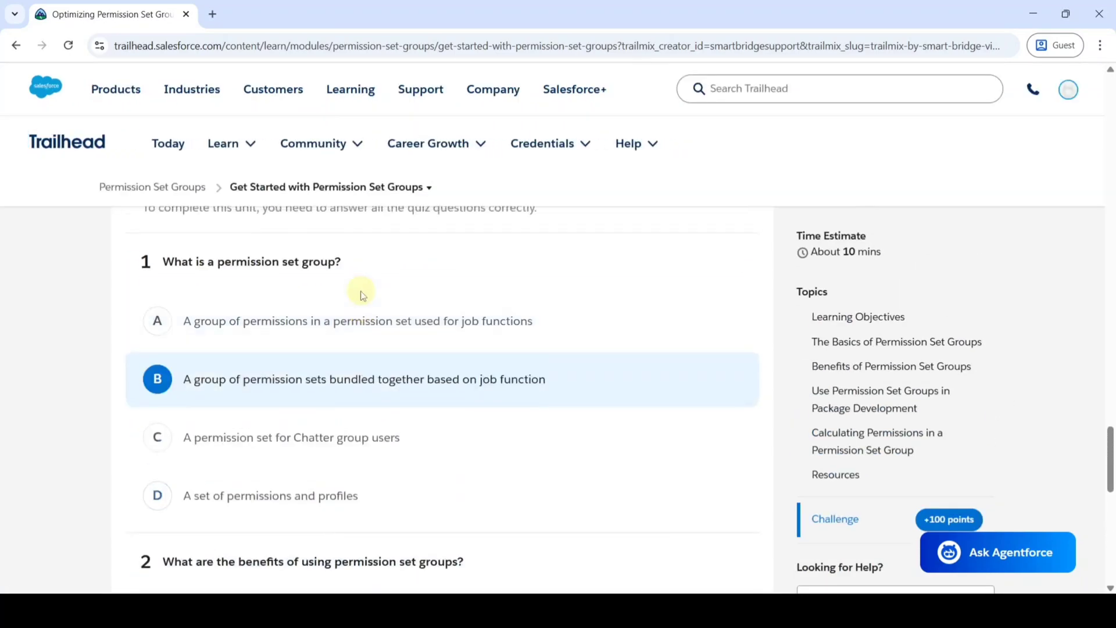
pyautogui.scroll(-2, 359, 291)
pyautogui.scroll(-5, 360, 290)
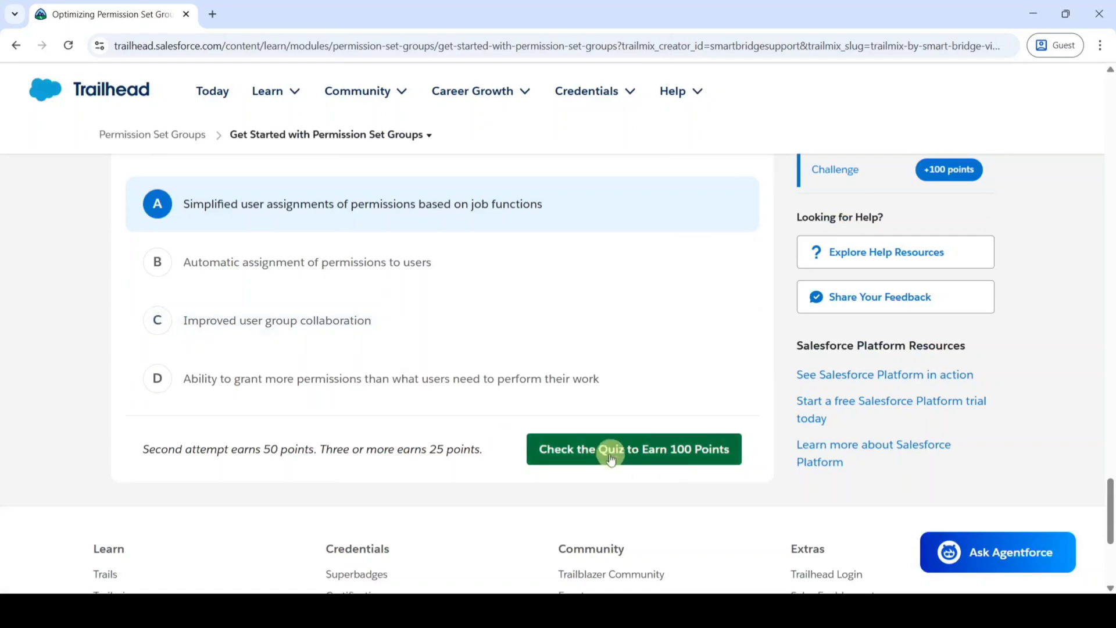
pyautogui.click(601, 454)
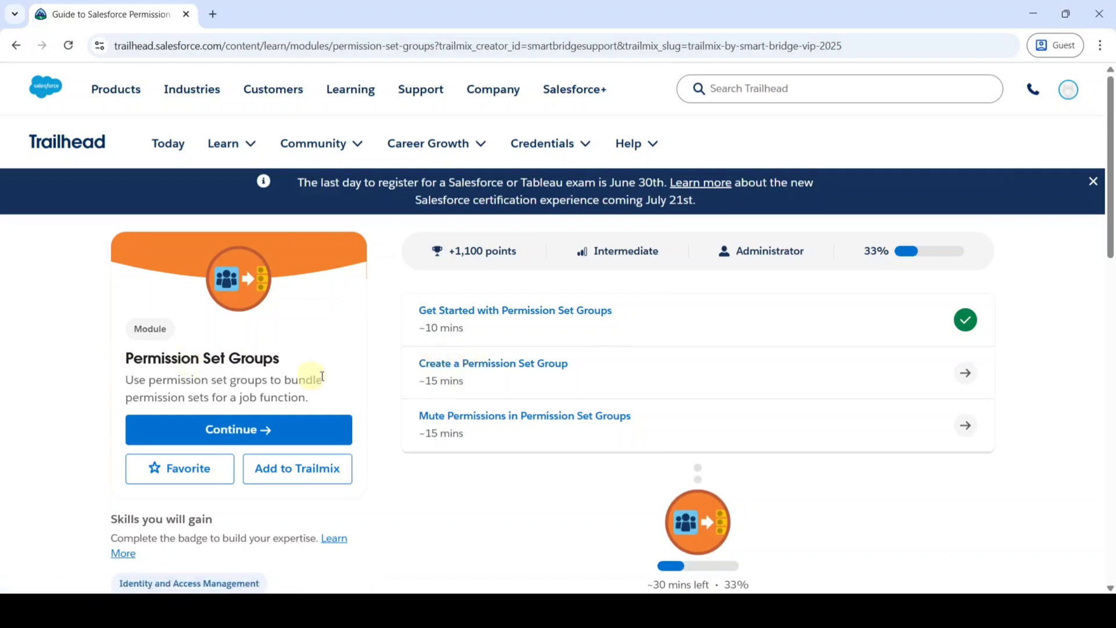
# - Open the Create a Permission Set Group unit and scroll down to its hands-on challenge
pyautogui.click(480, 371)
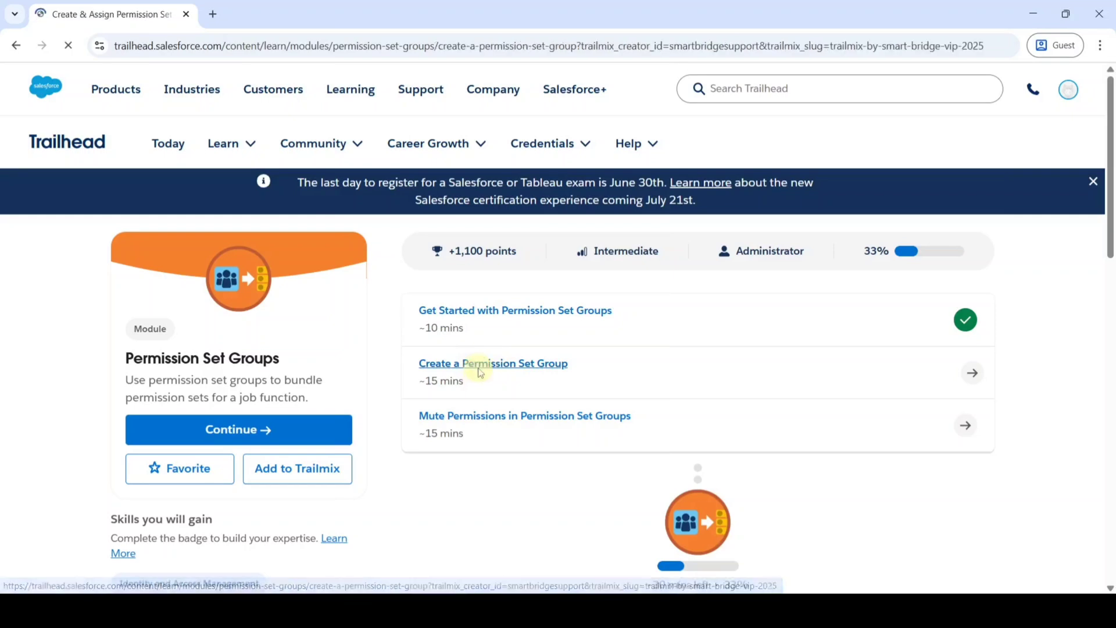
pyautogui.scroll(-20, 481, 426)
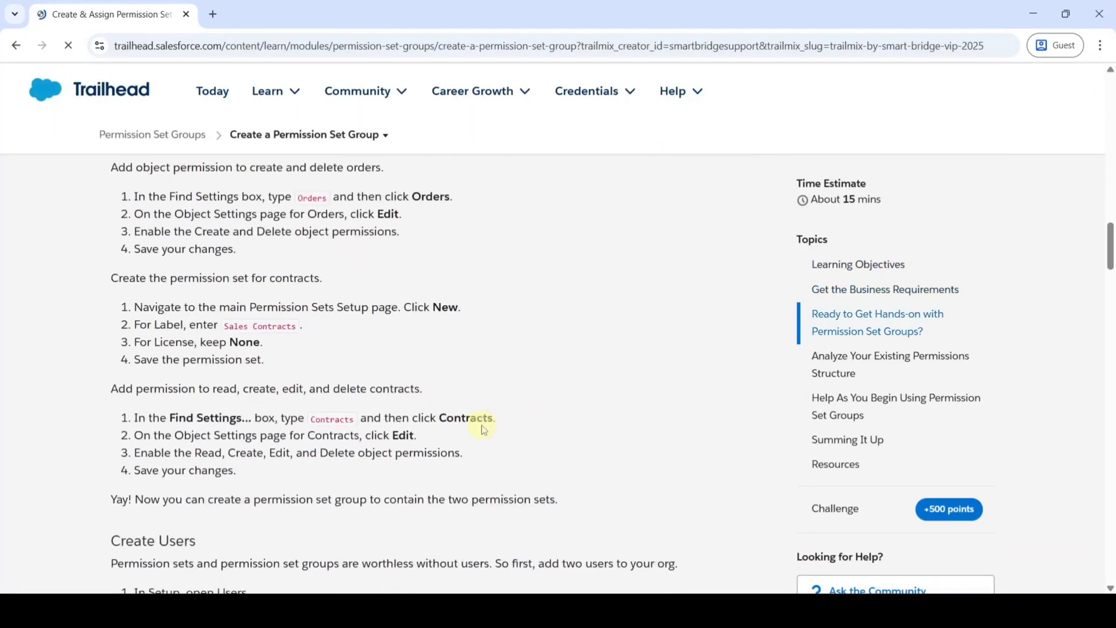
pyautogui.scroll(-20, 482, 429)
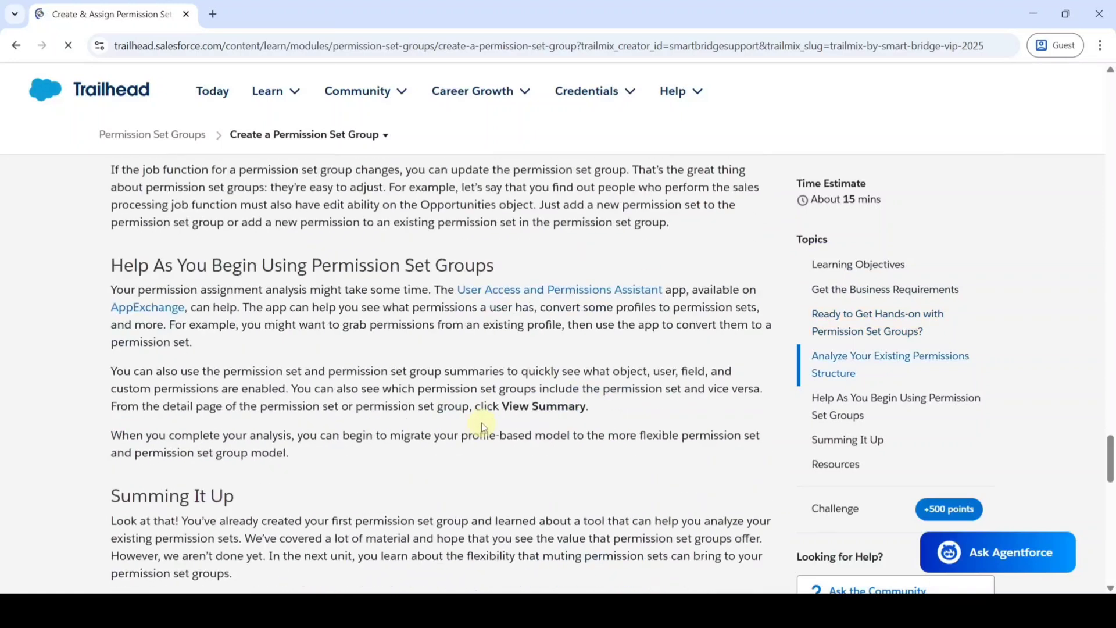
pyautogui.scroll(-2, 482, 427)
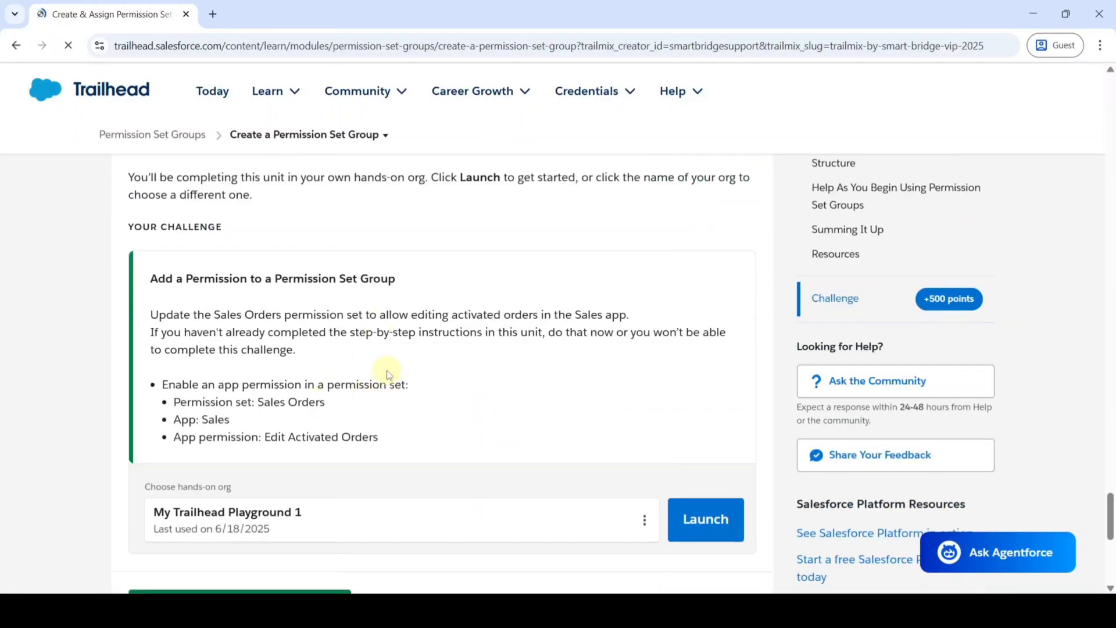
pyautogui.scroll(-2, 387, 372)
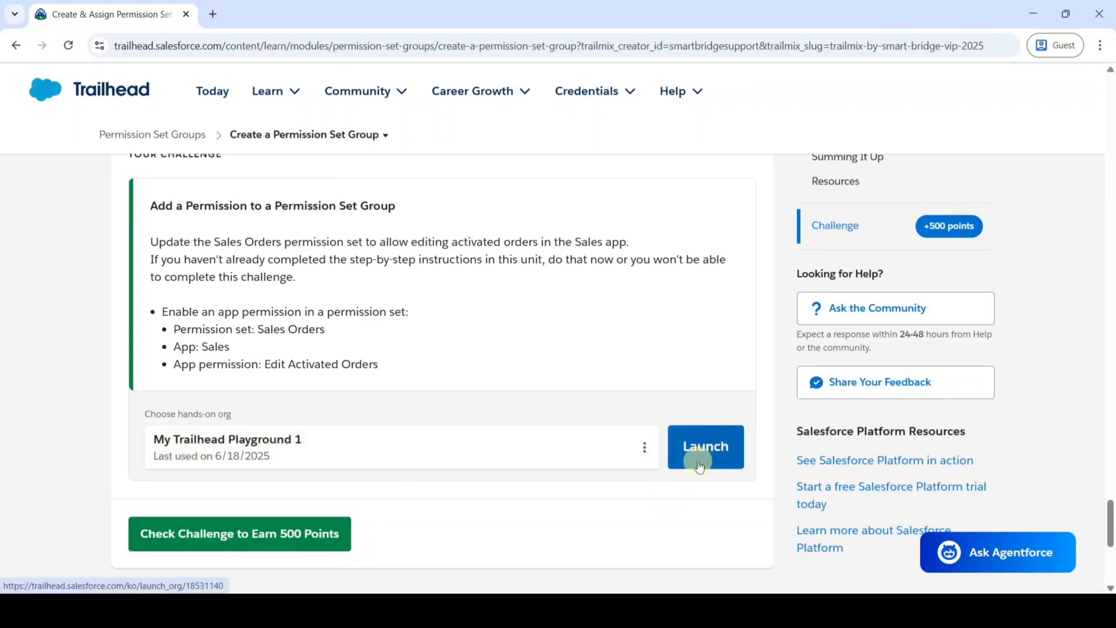
# - Launch the hands-on Trailhead Playground org and open its Setup
pyautogui.click(695, 464)
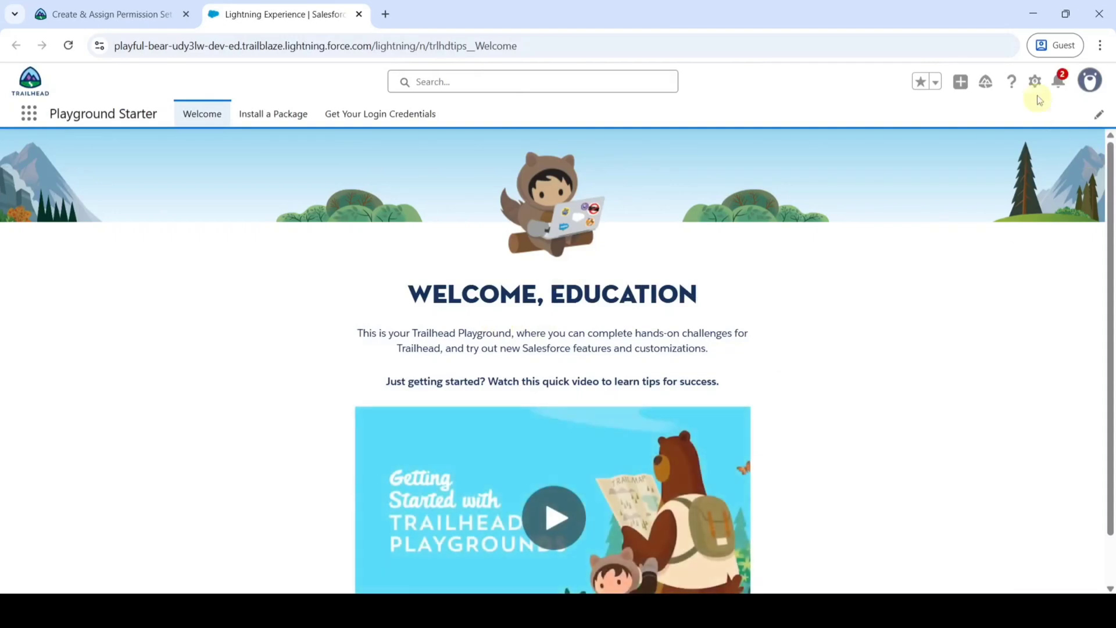
pyautogui.click(1034, 81)
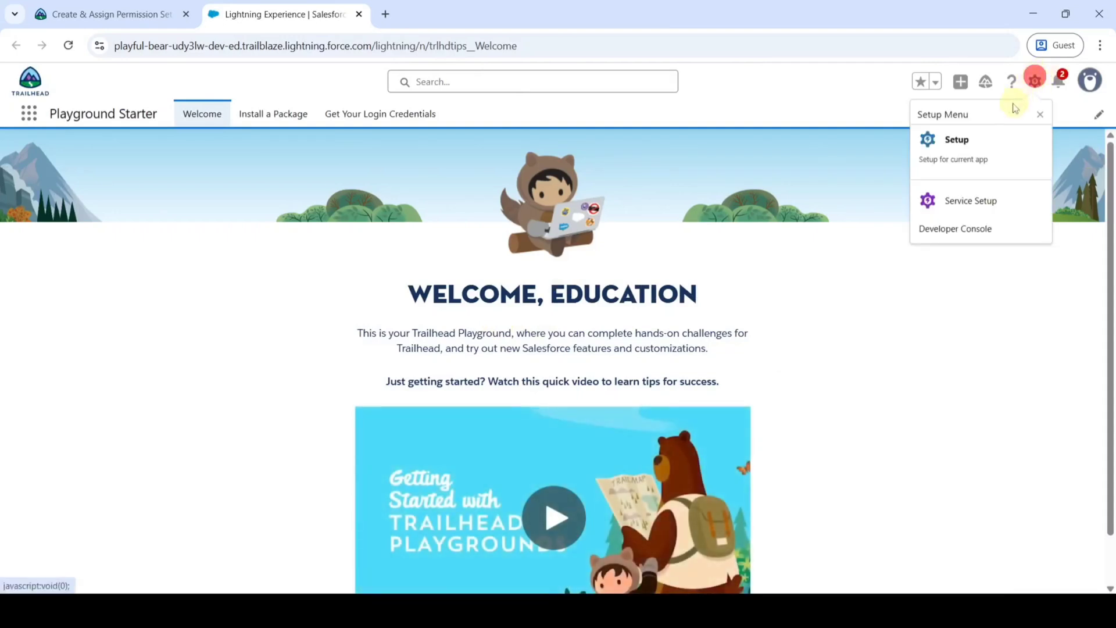
pyautogui.click(966, 157)
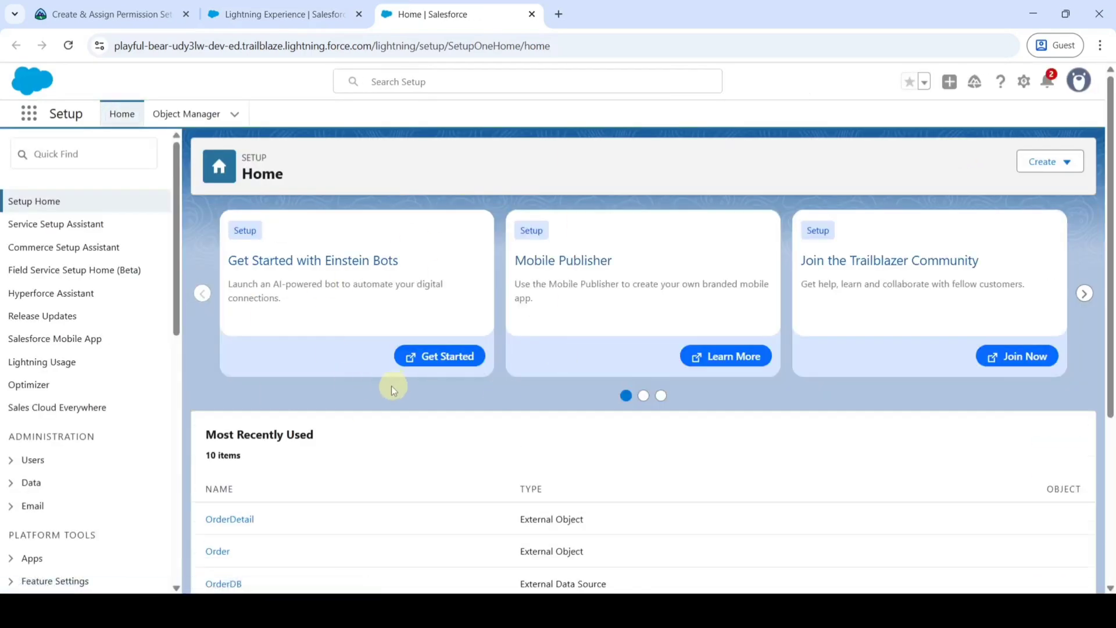
# - Review the challenge instructions in the Trailhead unit
pyautogui.click(168, 16)
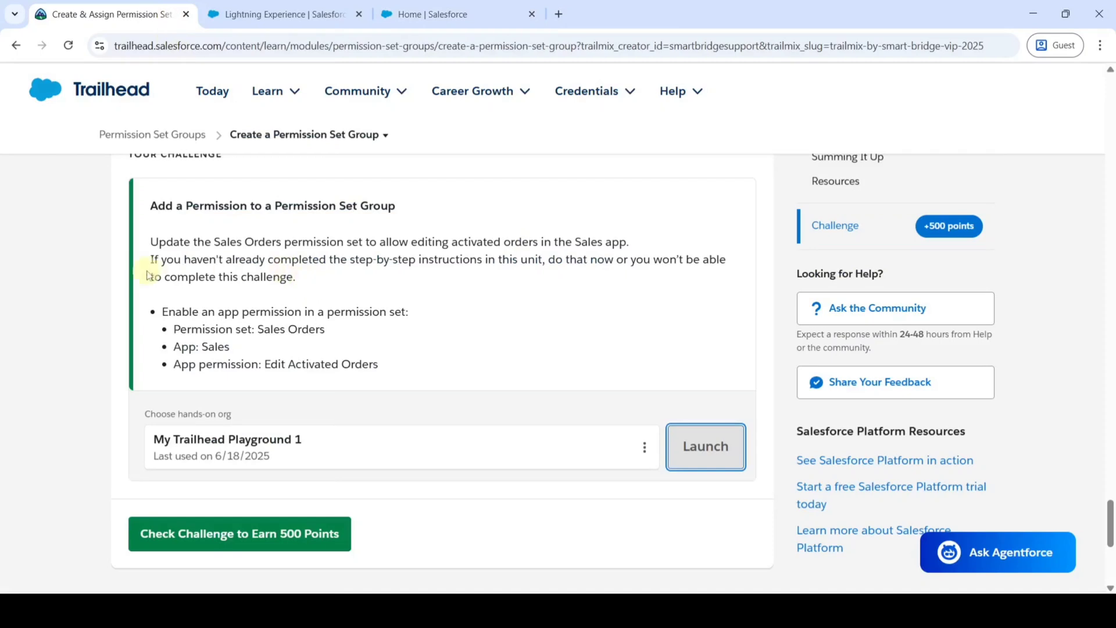
pyautogui.moveTo(139, 266); pyautogui.dragTo(617, 260)
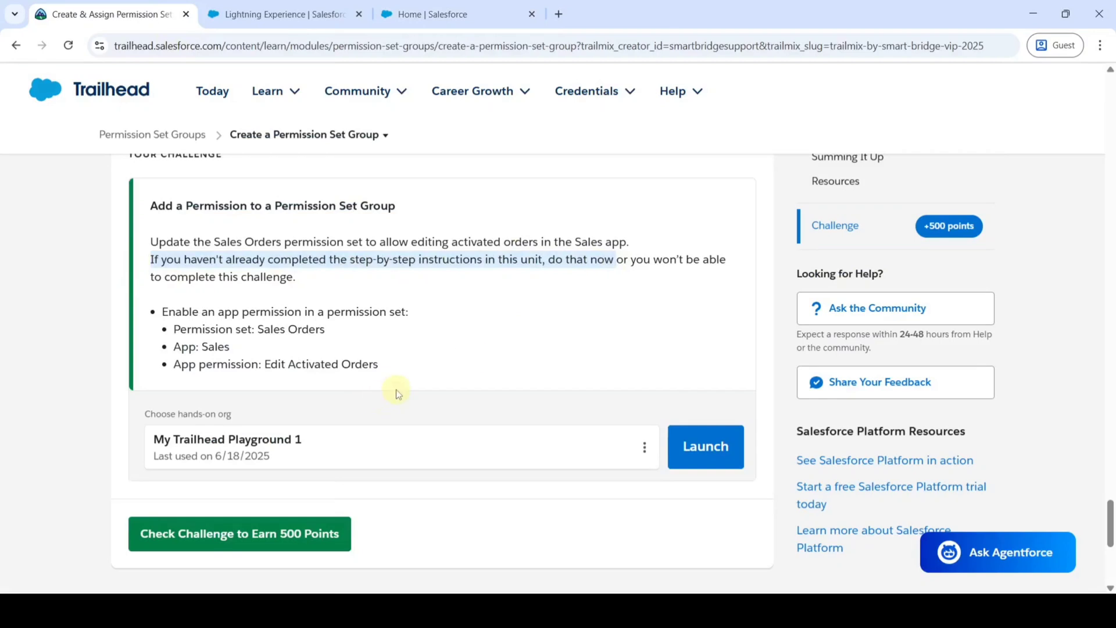
pyautogui.scroll(20, 397, 393)
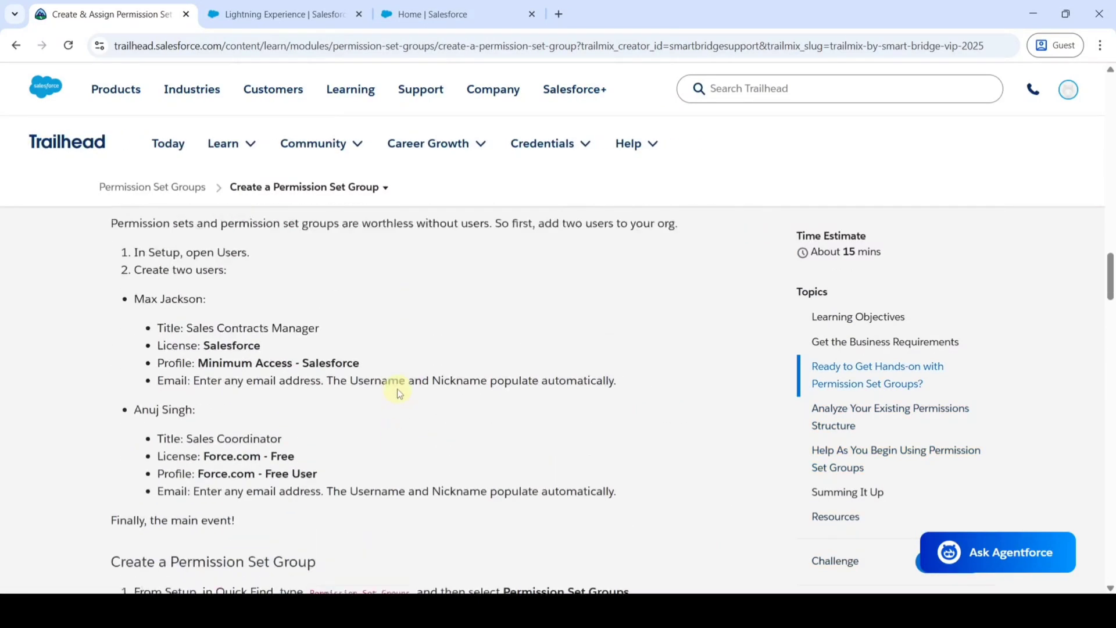
pyautogui.scroll(10, 396, 389)
pyautogui.scroll(-1, 397, 388)
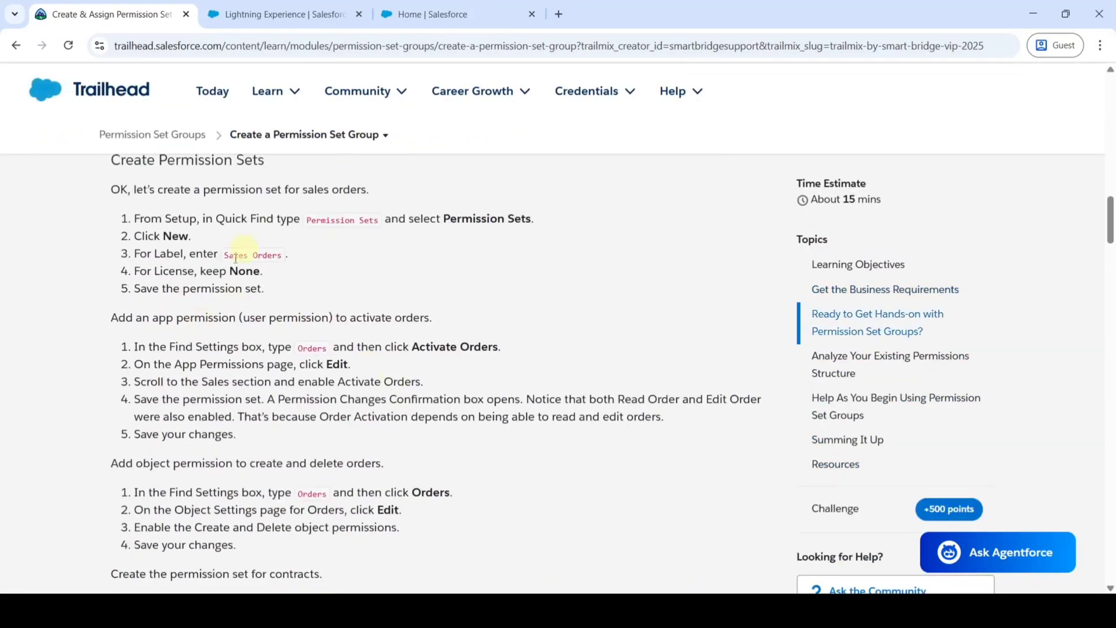
# - Search Quick Find for 'permissi' and open the Permission Sets list
pyautogui.click(442, 14)
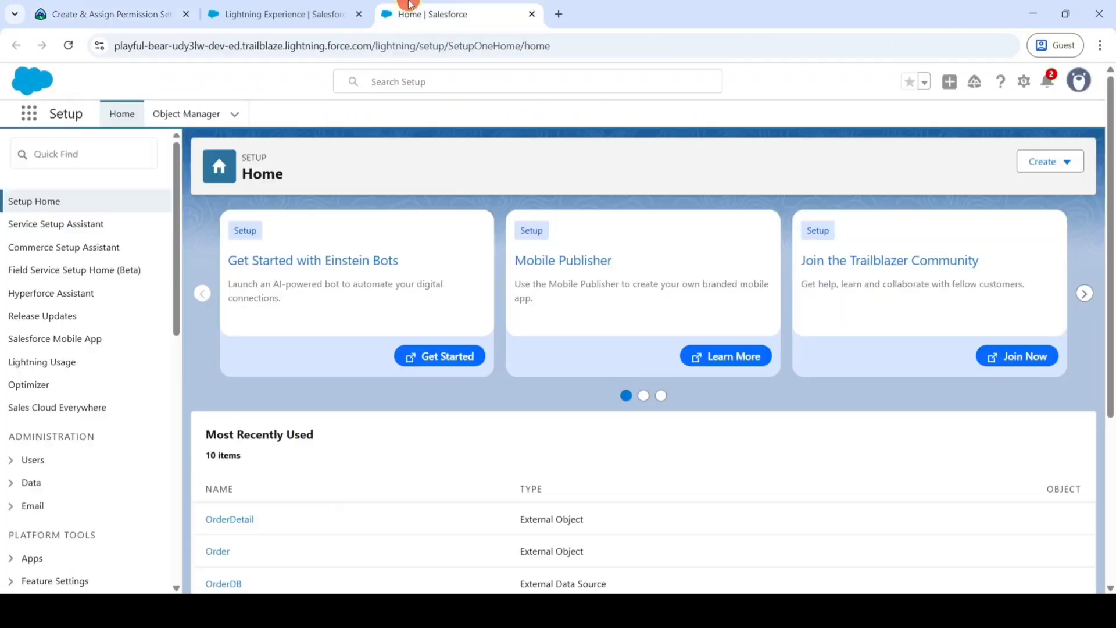
pyautogui.click(69, 160)
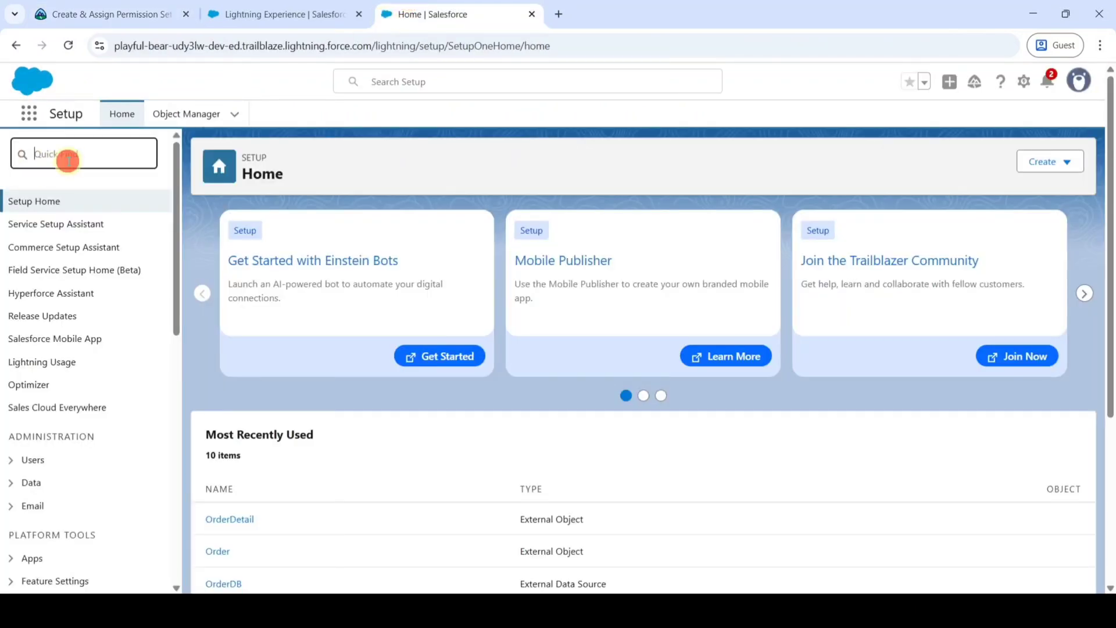
pyautogui.write('permis')
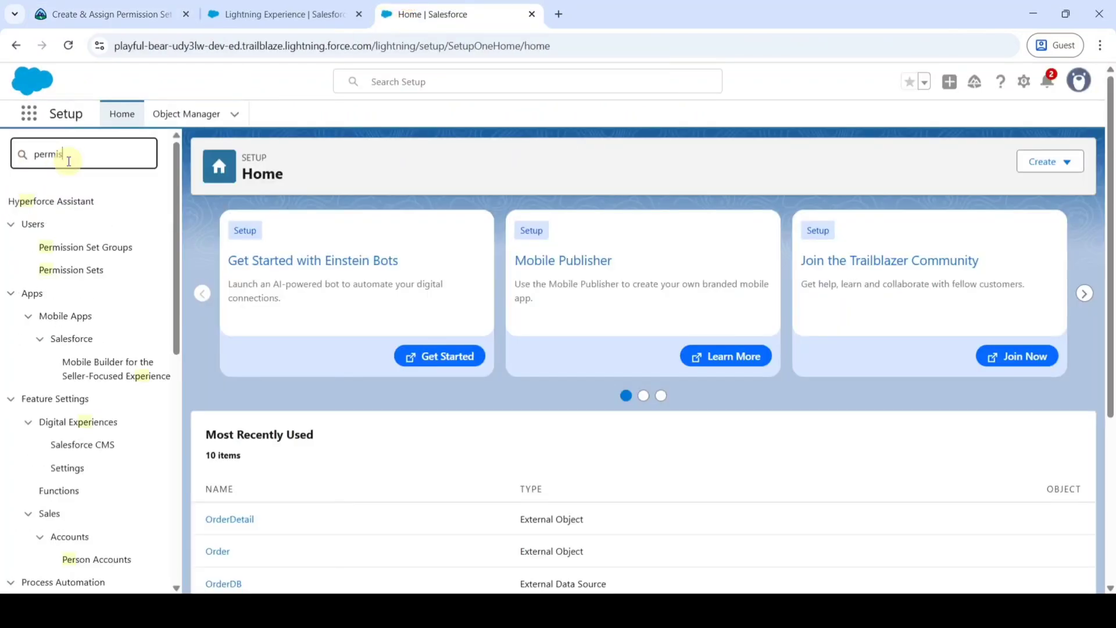
pyautogui.write('si')
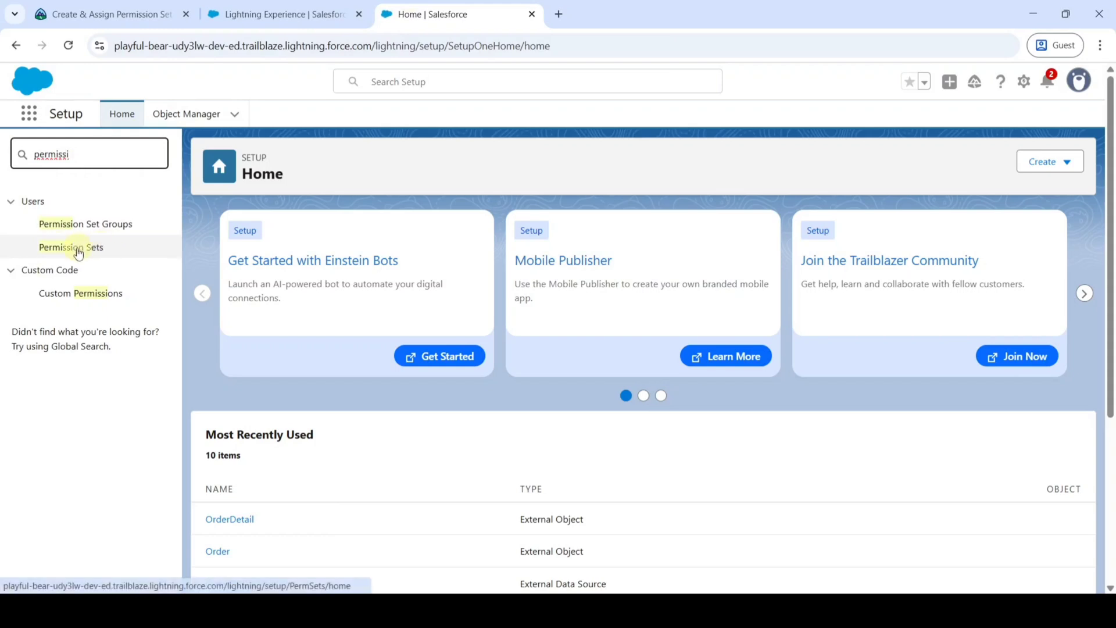
pyautogui.click(90, 249)
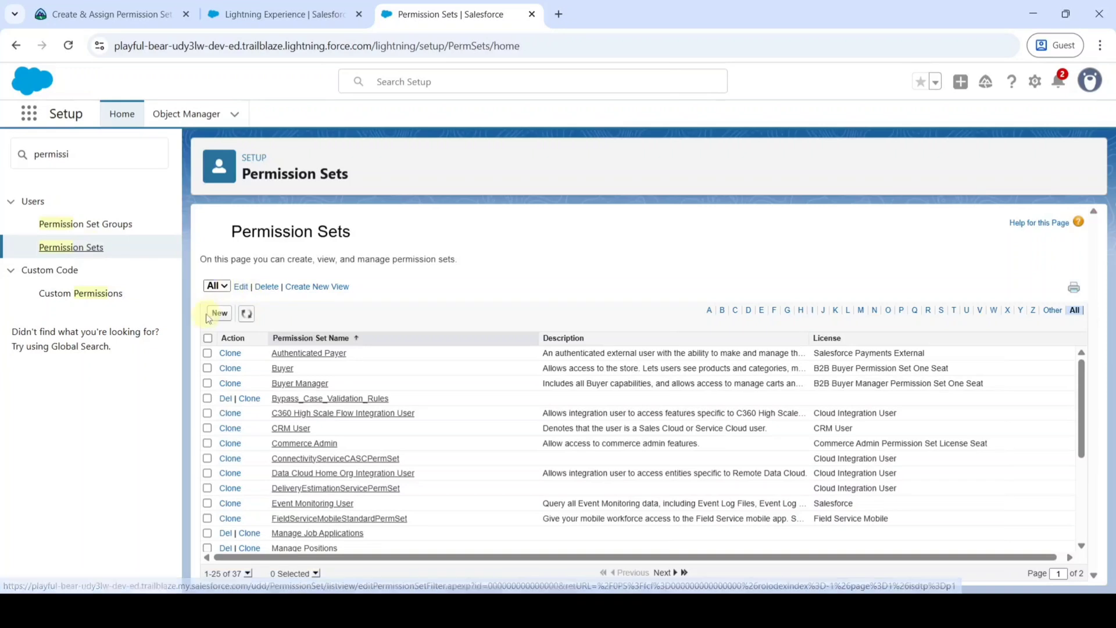
# - Create a new permission set labelled Sales Orders with no license
pyautogui.click(214, 314)
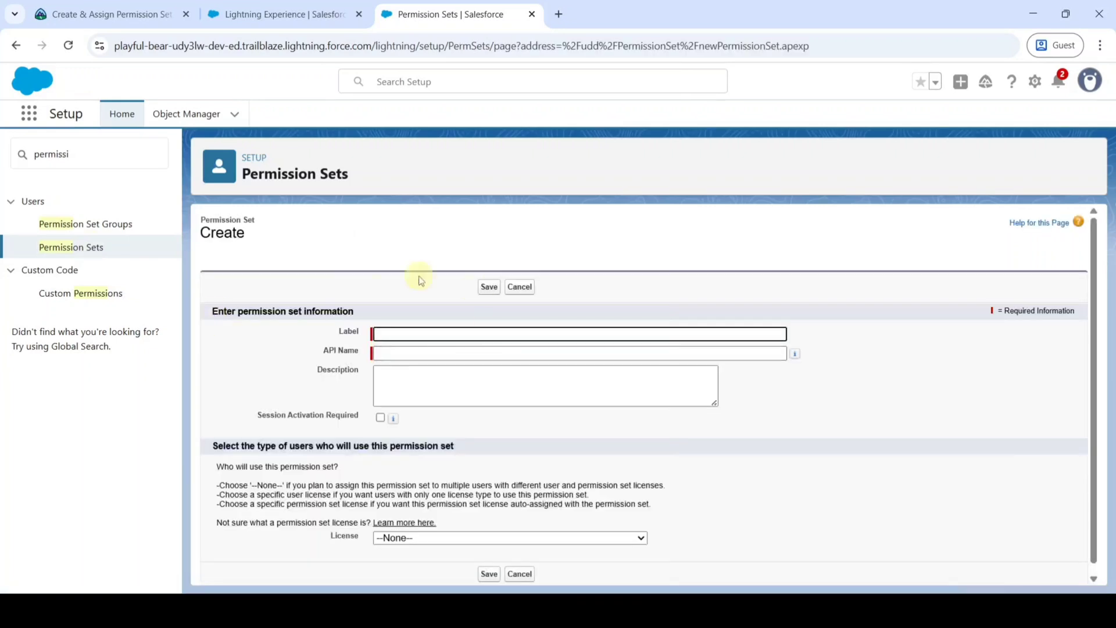
pyautogui.click(93, 5)
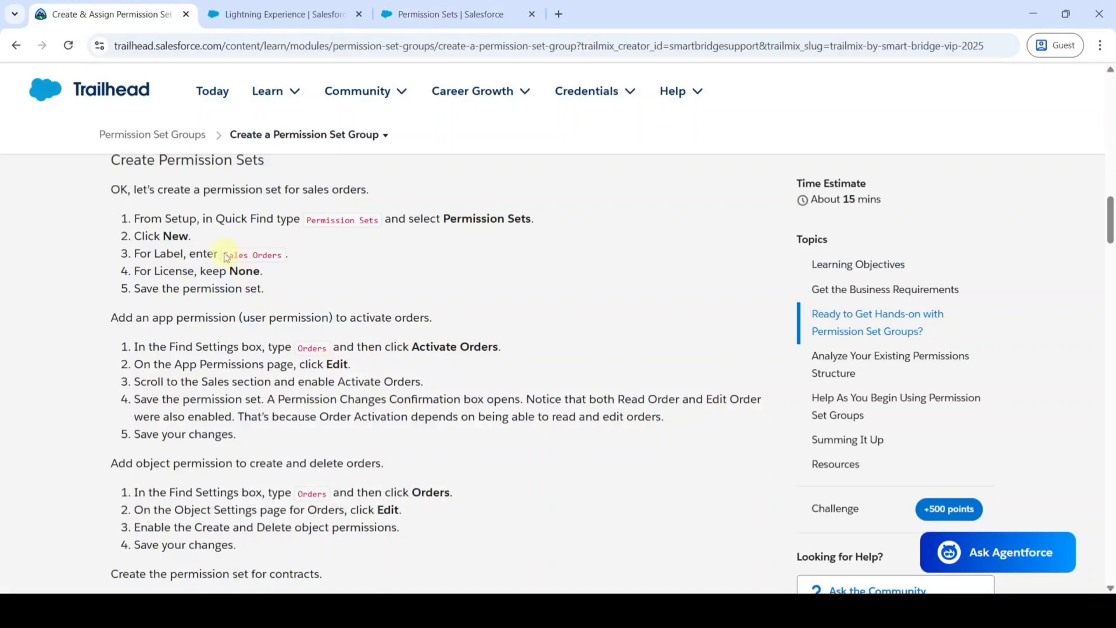
pyautogui.moveTo(224, 253); pyautogui.dragTo(287, 253)
pyautogui.hotkey('ctrl', 'c')
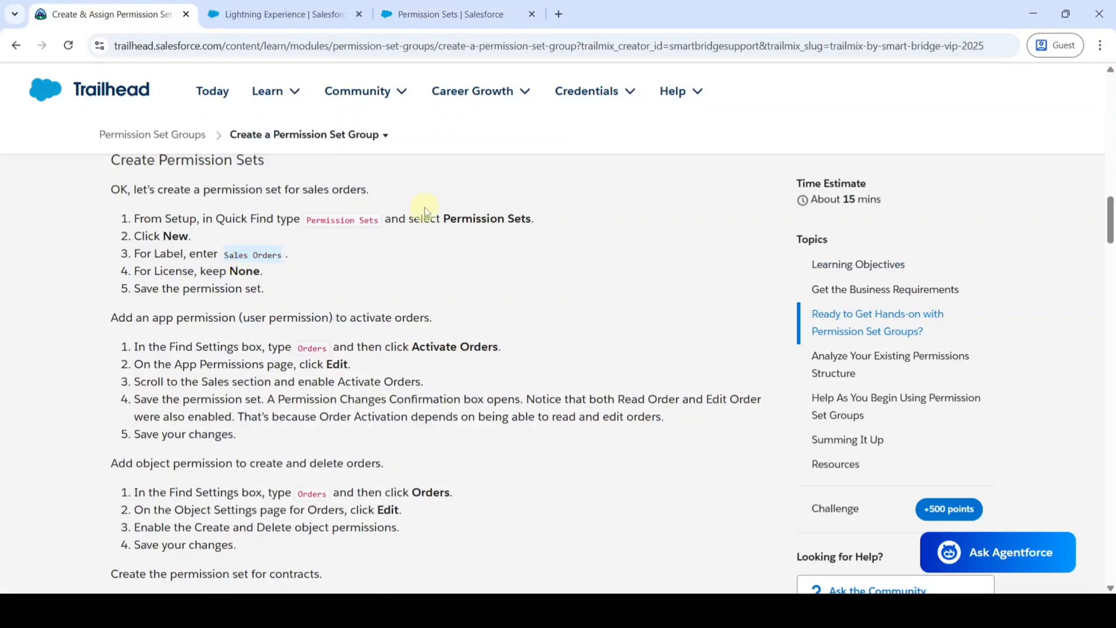
pyautogui.click(451, 14)
pyautogui.click(471, 335)
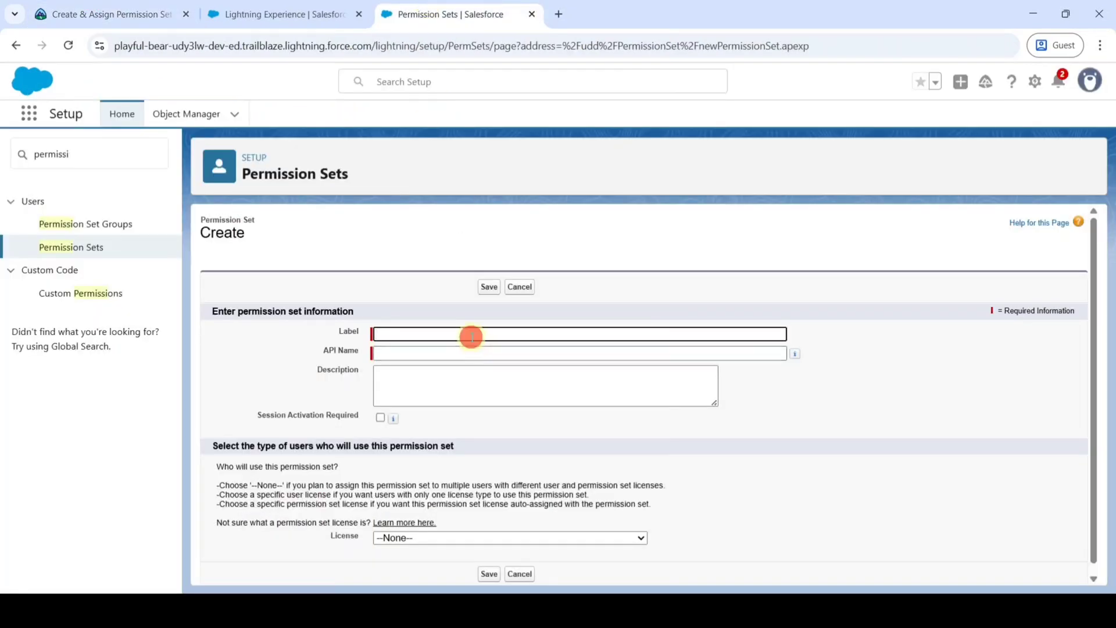
pyautogui.hotkey('ctrl', 'v')
pyautogui.click(367, 290)
pyautogui.click(487, 288)
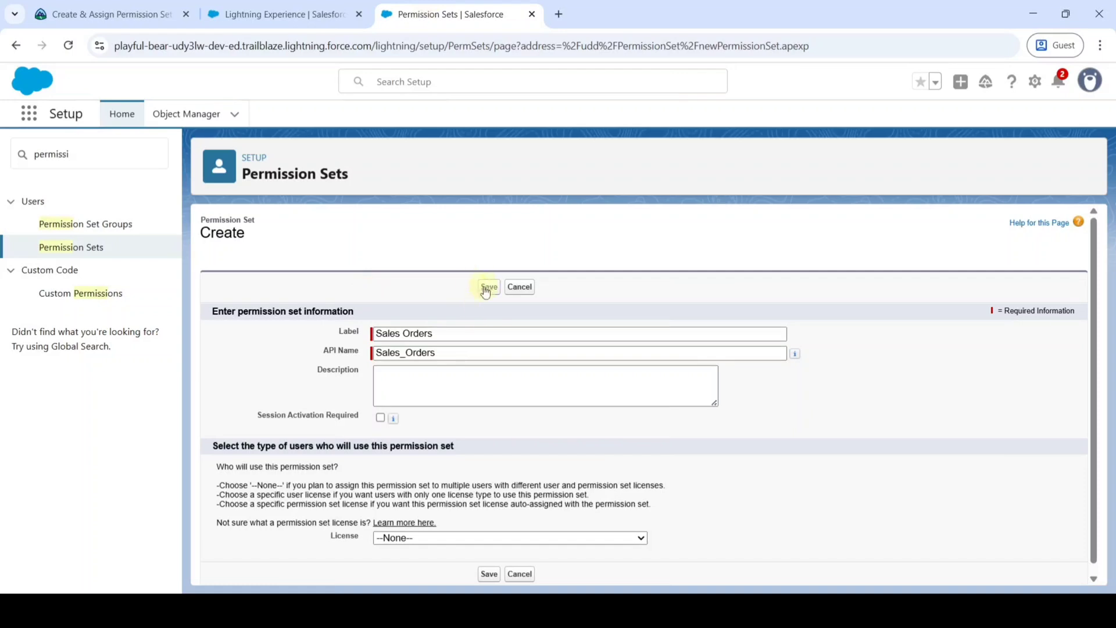
pyautogui.click(484, 288)
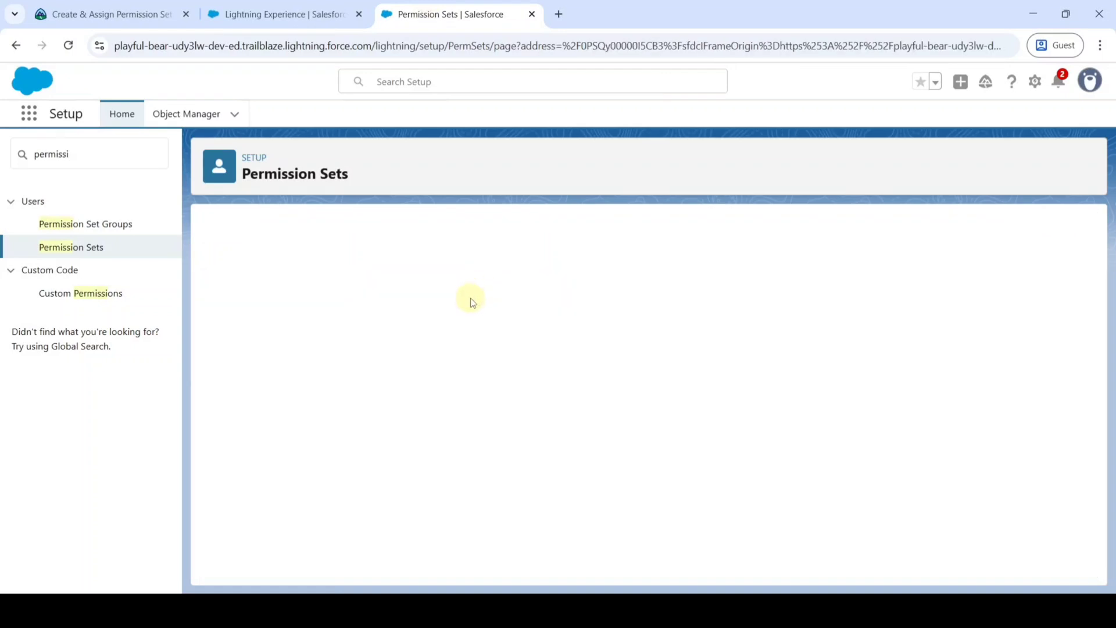
# - Check the next lesson step and search the Sales Orders settings for 'orde'
pyautogui.click(167, 6)
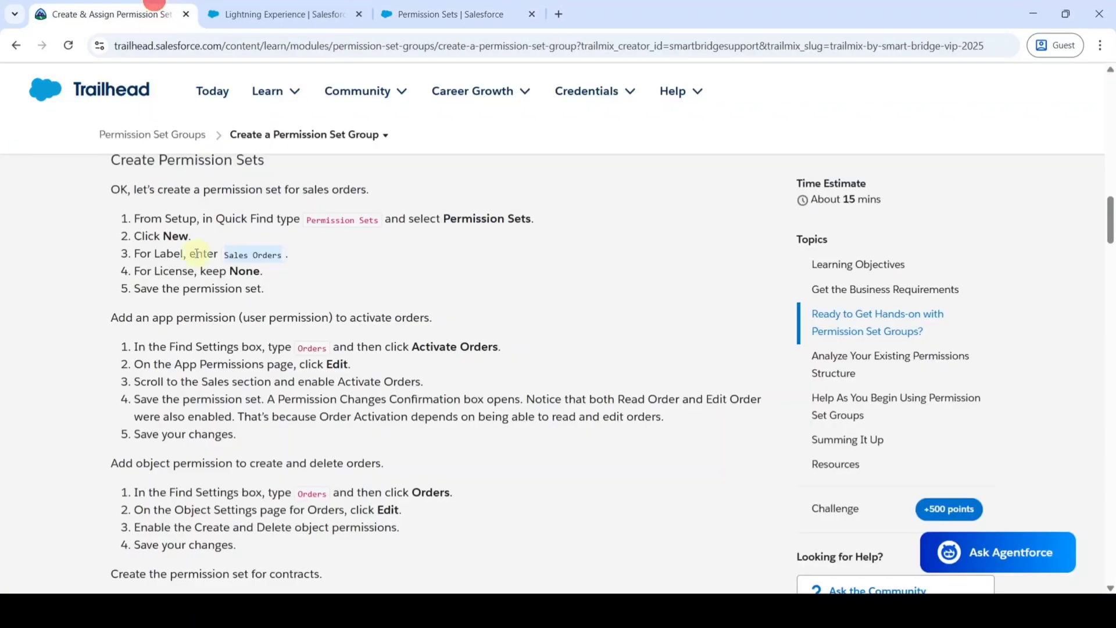
pyautogui.scroll(-3, 424, 279)
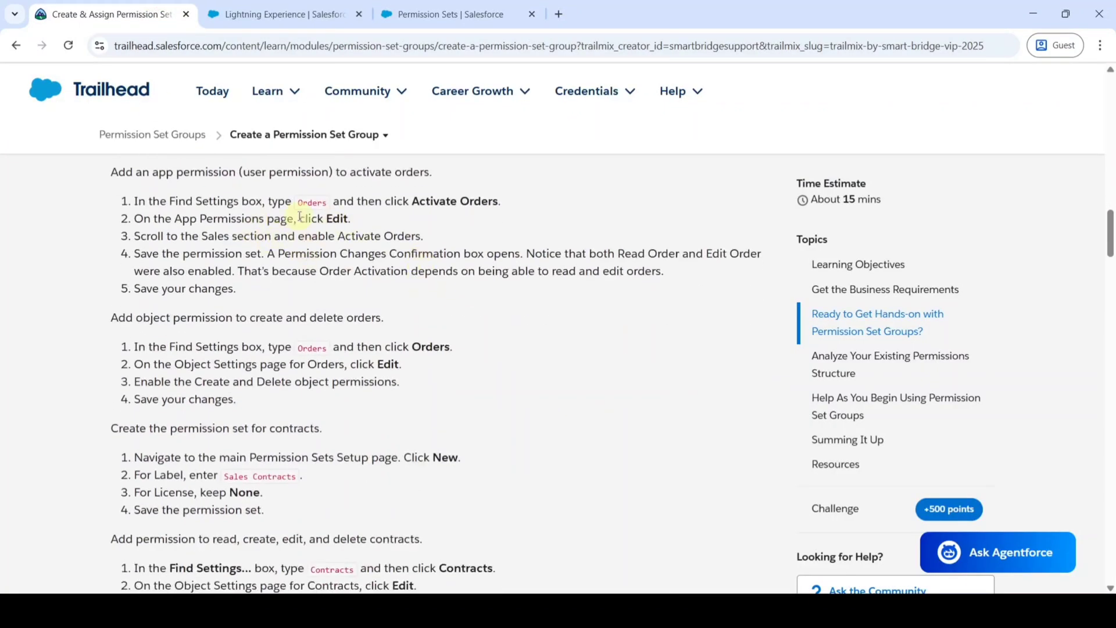
pyautogui.click(444, 14)
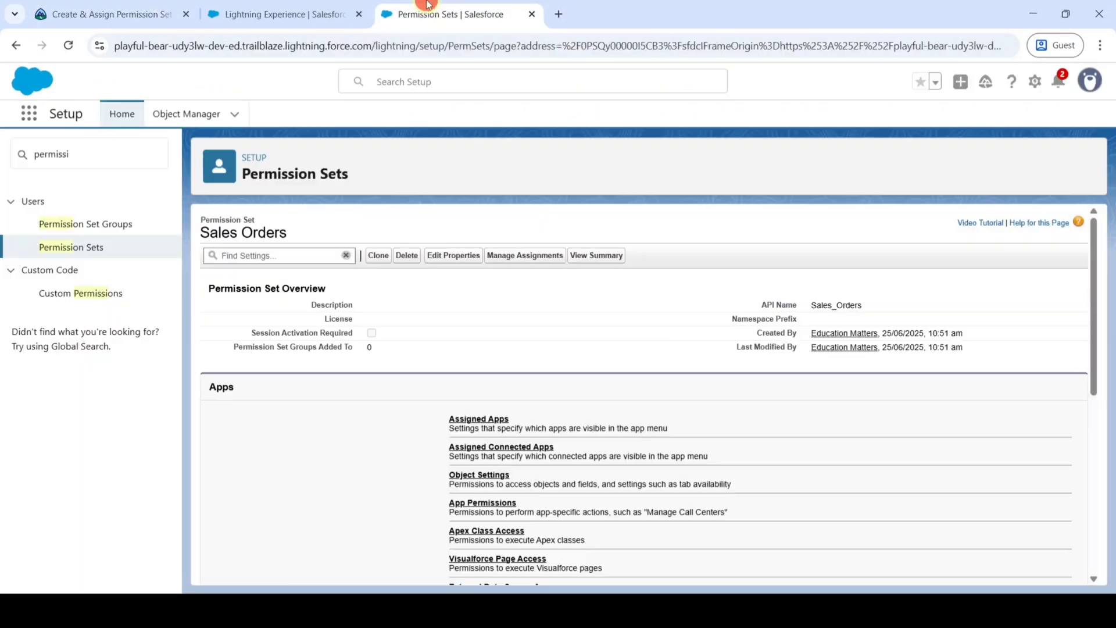
pyautogui.click(251, 259)
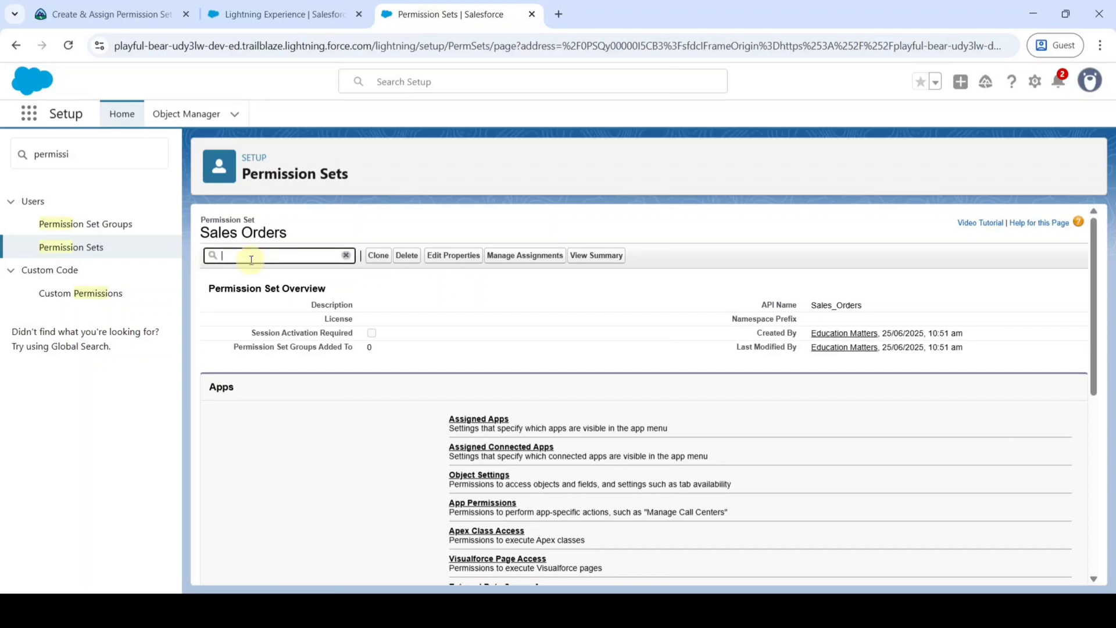
pyautogui.write('orders')
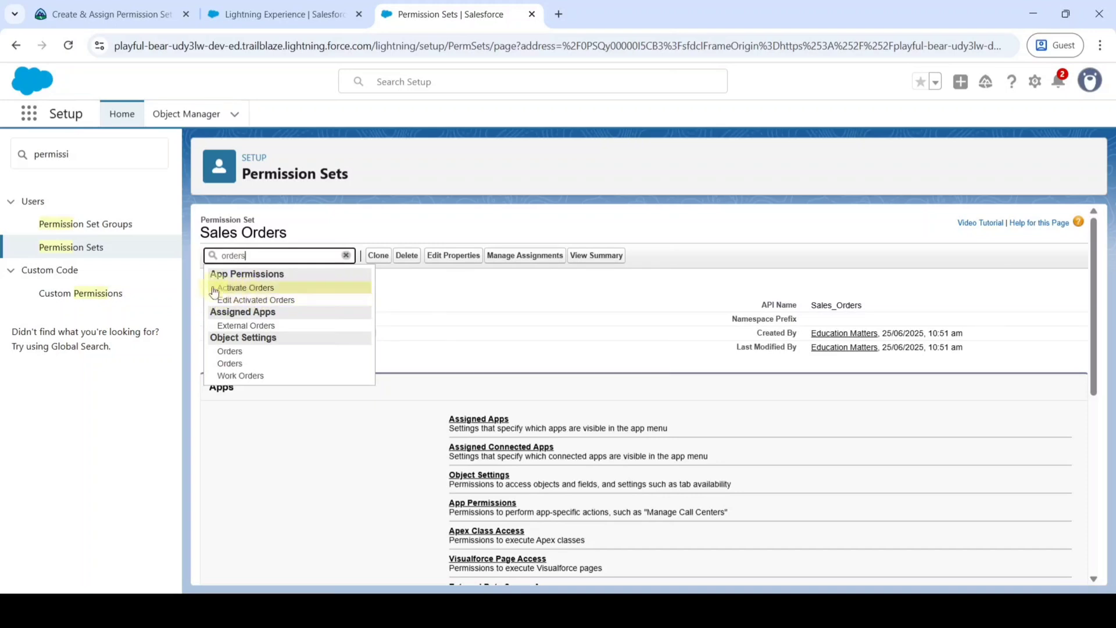
# - Enable the Activate Orders app permission on Sales Orders and confirm the save
pyautogui.click(257, 287)
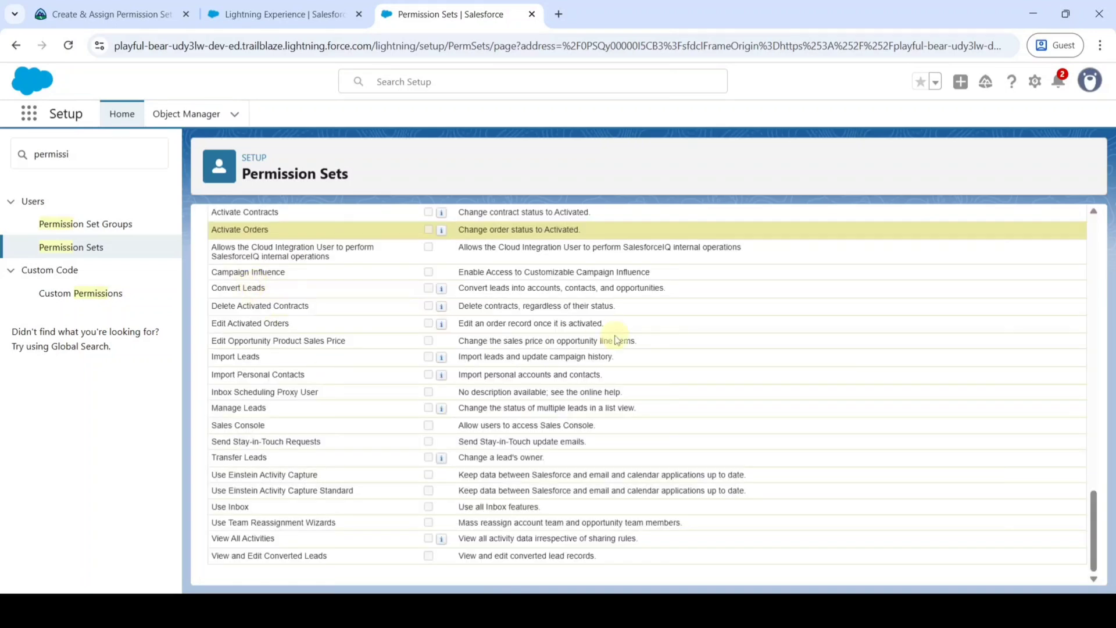
pyautogui.scroll(15, 605, 395)
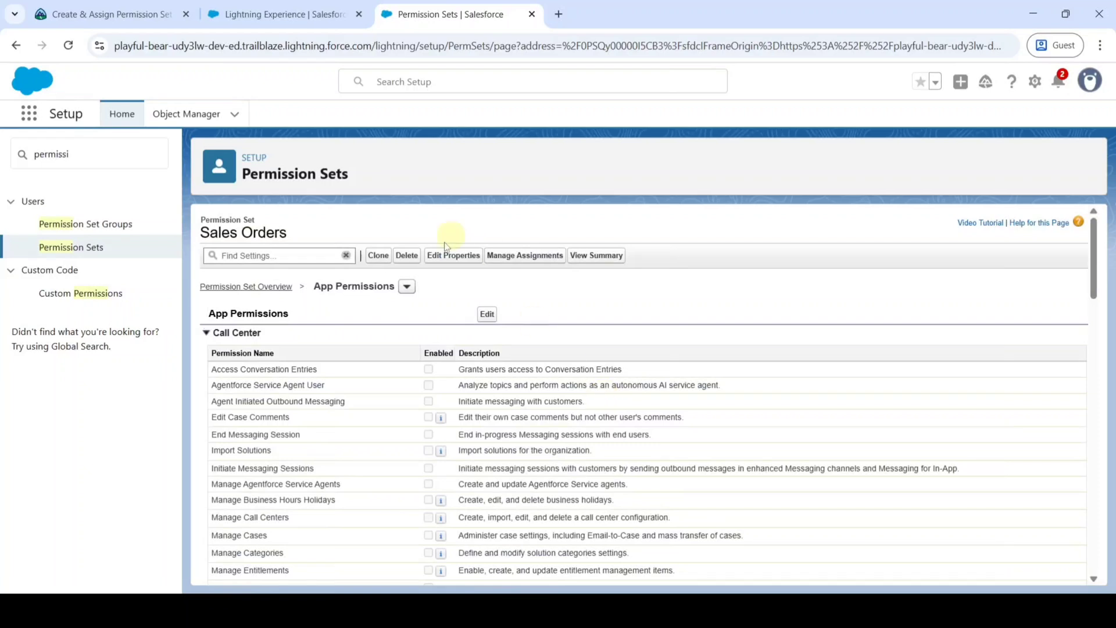
pyautogui.click(489, 315)
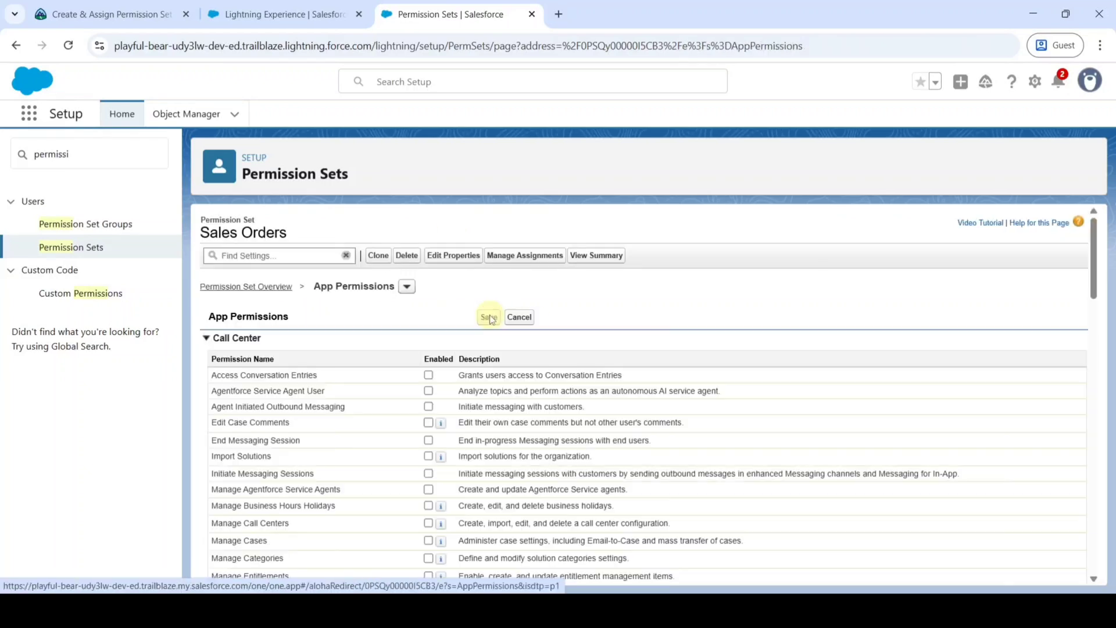
pyautogui.scroll(-8, 494, 381)
pyautogui.scroll(-15, 495, 379)
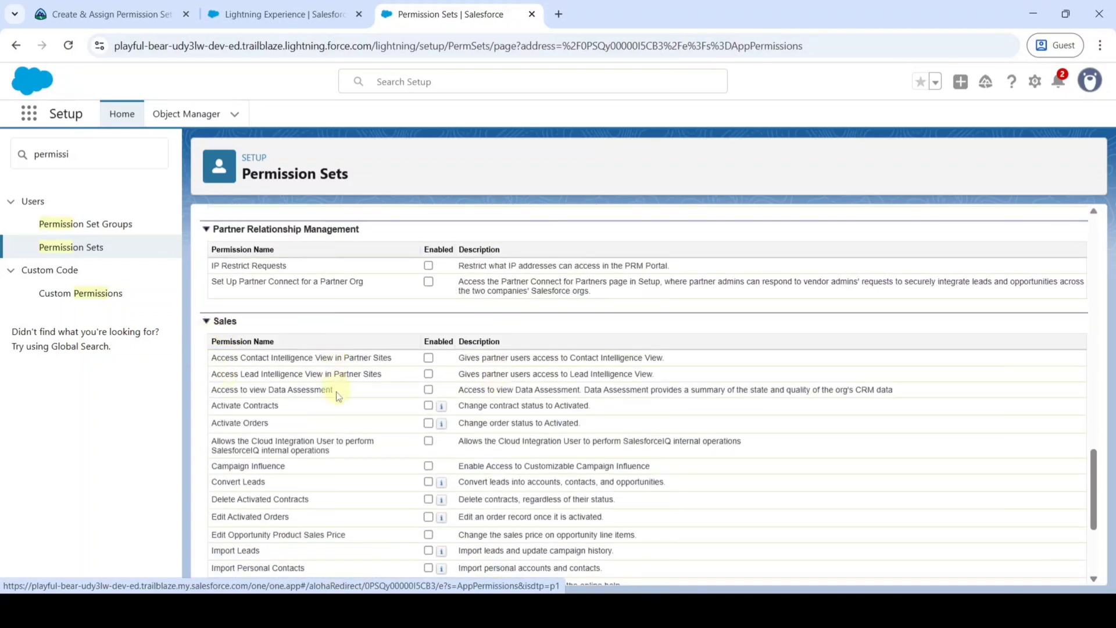
pyautogui.click(428, 422)
pyautogui.scroll(15, 517, 405)
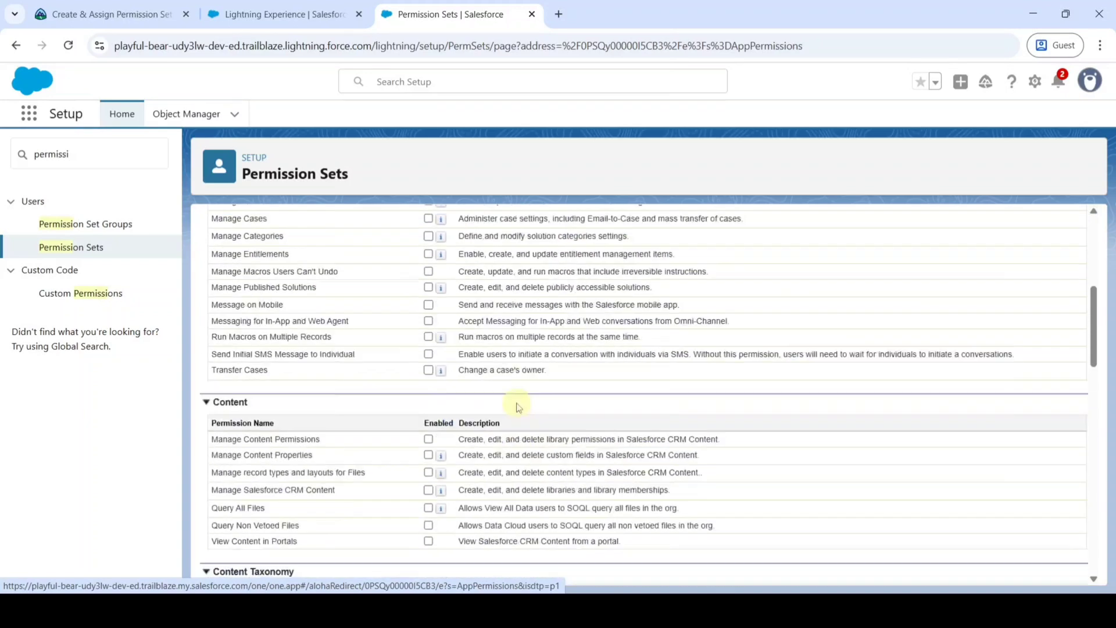
pyautogui.click(487, 318)
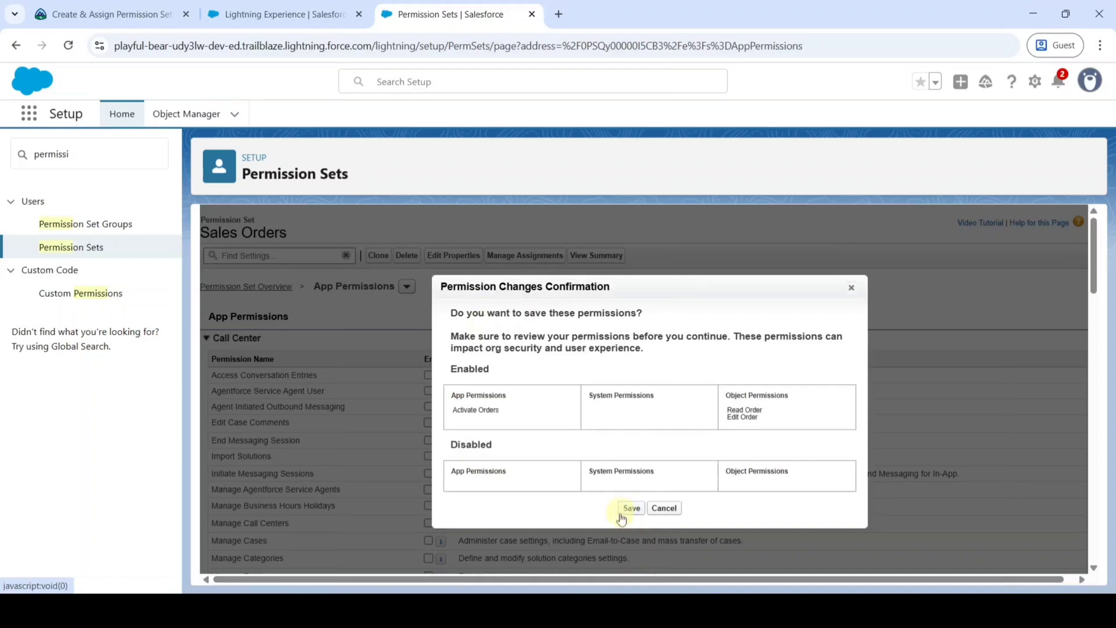
pyautogui.click(623, 514)
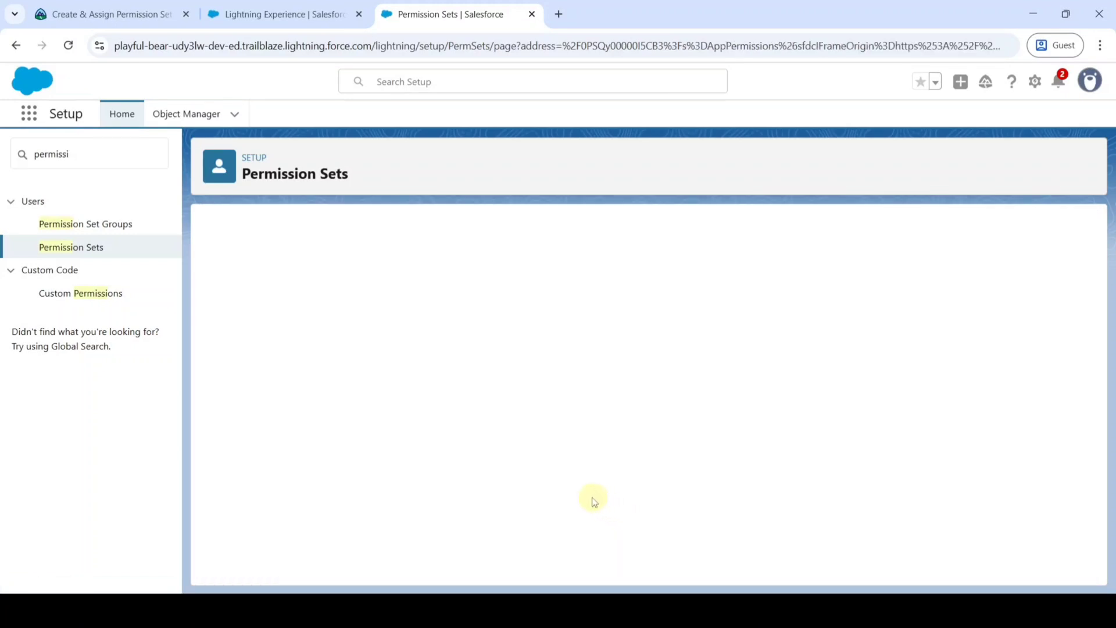
pyautogui.click(102, 12)
# - Search the Sales Orders settings for 'ord' and open the Orders object settings
pyautogui.scroll(-1, 382, 281)
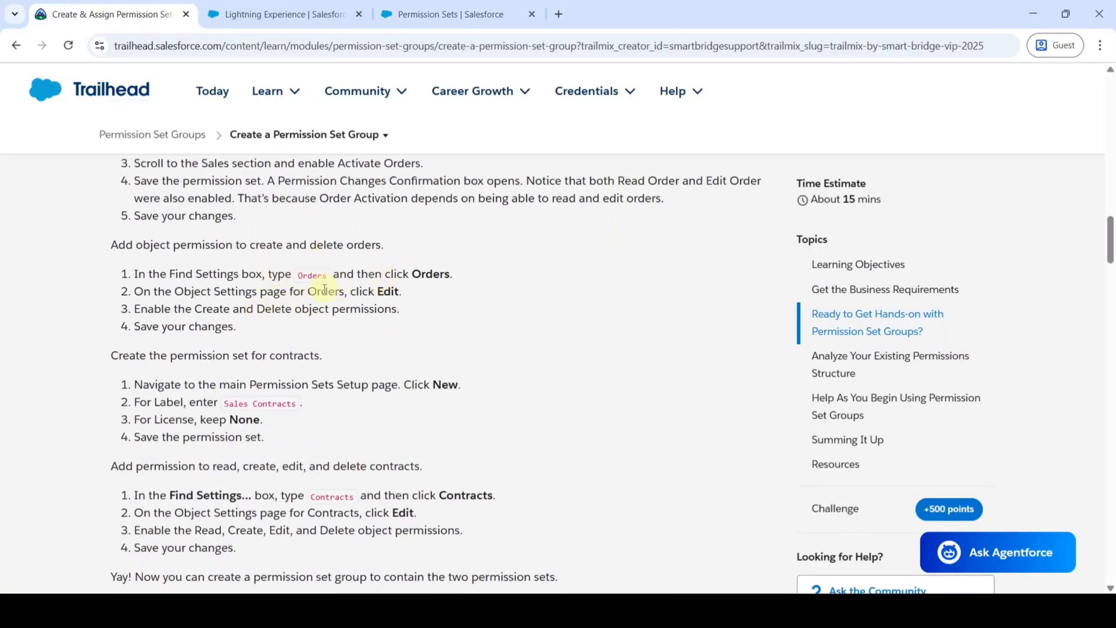
pyautogui.click(448, 14)
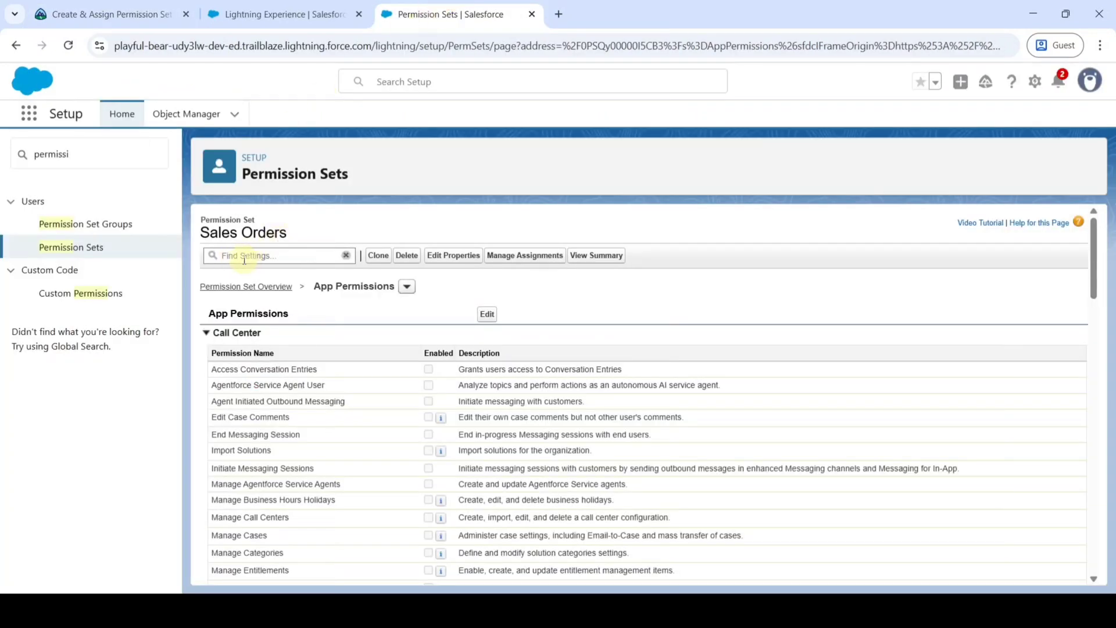
pyautogui.click(267, 255)
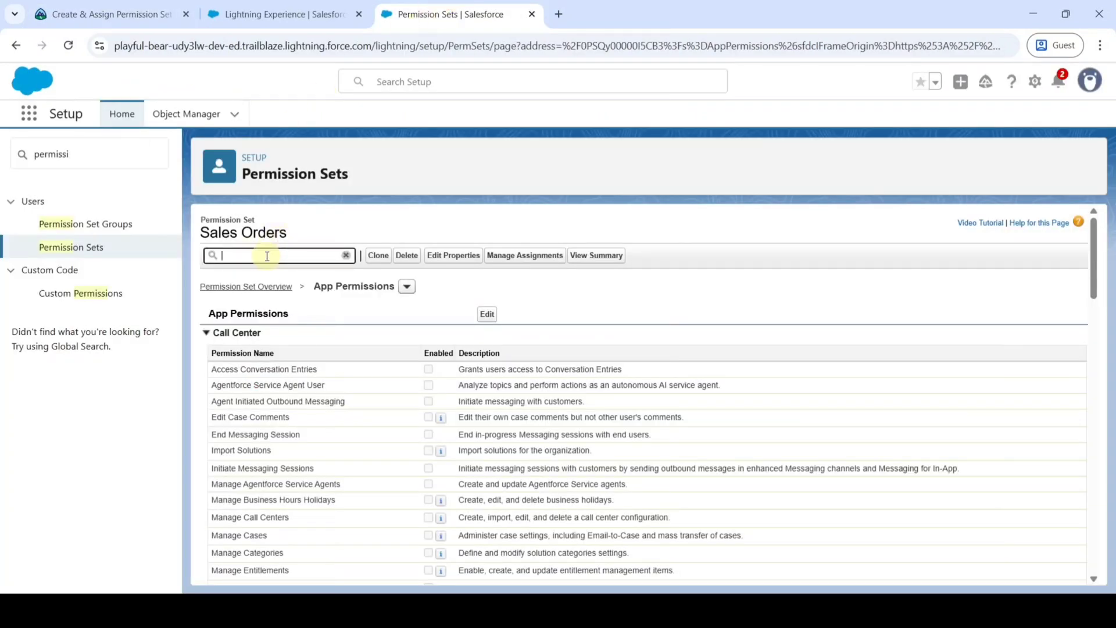
pyautogui.write('orders')
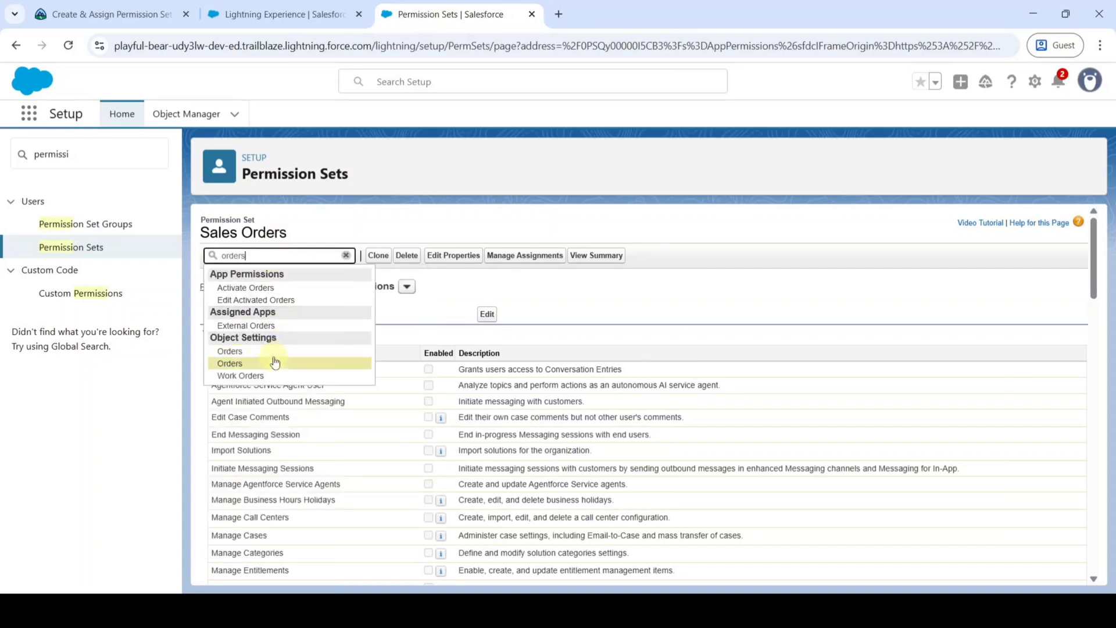
pyautogui.click(236, 352)
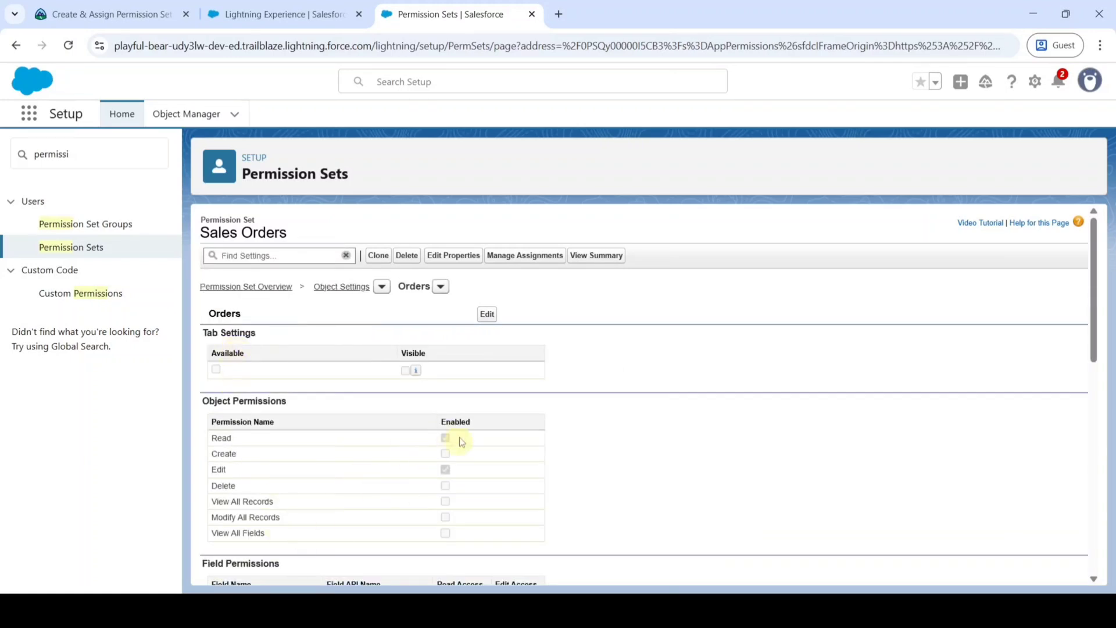
# - Add Create and Delete permissions on Orders and save
pyautogui.click(483, 314)
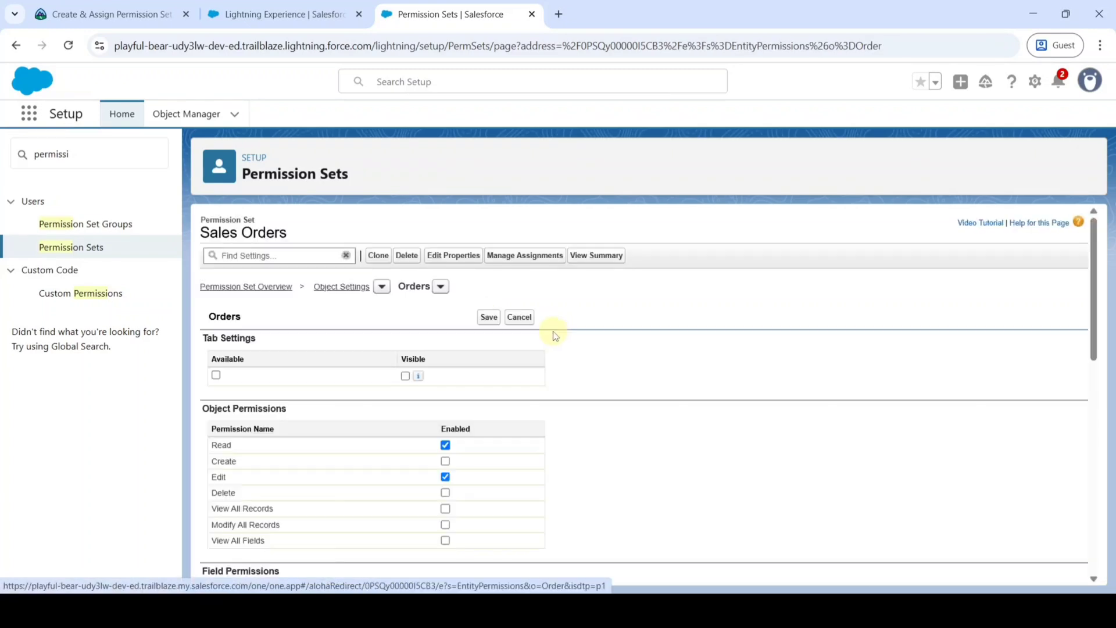
pyautogui.scroll(-1, 552, 337)
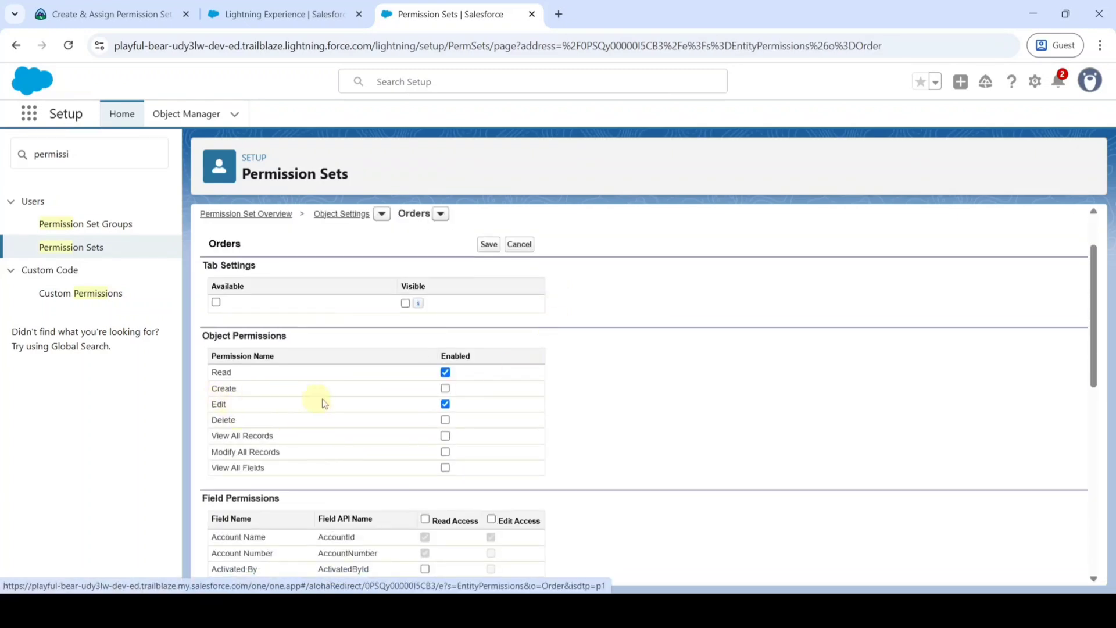
pyautogui.click(447, 389)
pyautogui.click(445, 420)
pyautogui.click(93, 12)
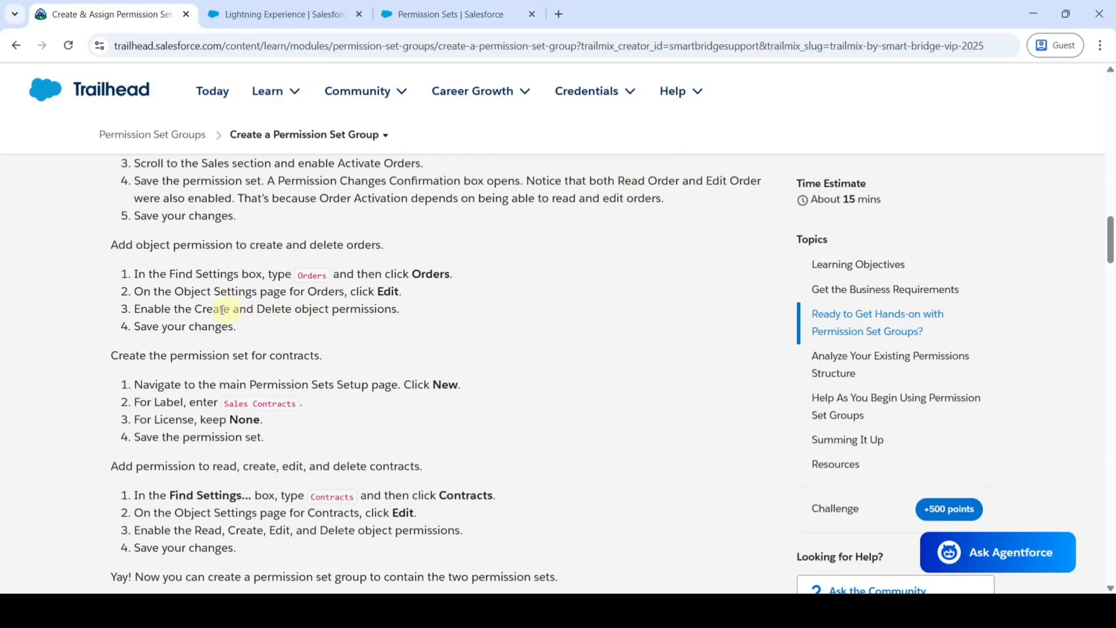
pyautogui.moveTo(197, 309)
pyautogui.mouseDown()
pyautogui.moveTo(391, 334)
pyautogui.moveTo(405, 311)
pyautogui.mouseUp()
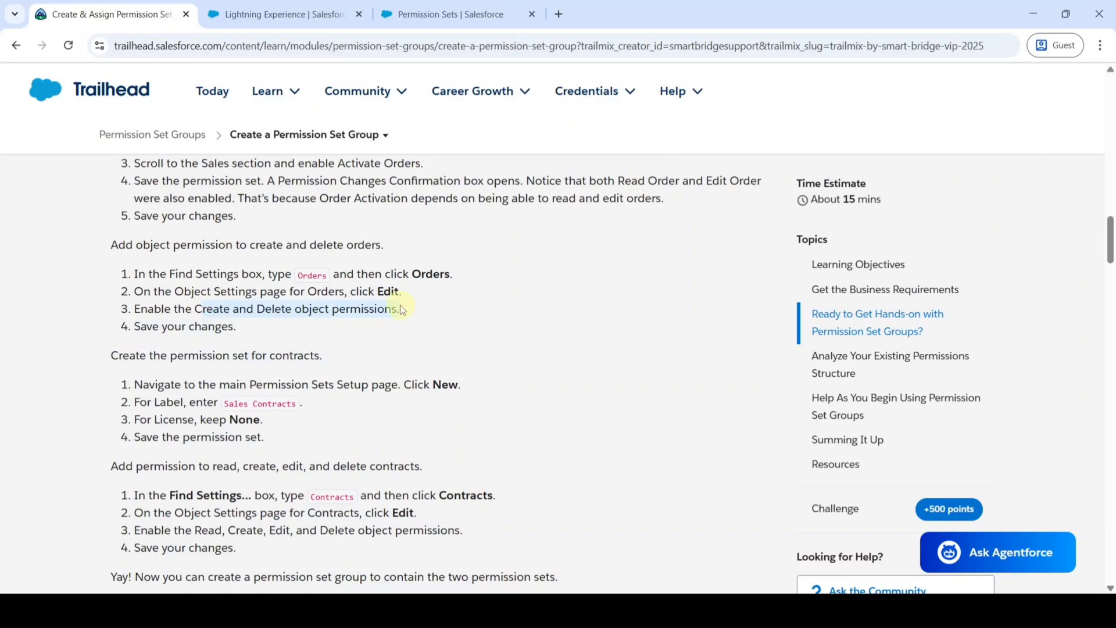
pyautogui.click(427, 11)
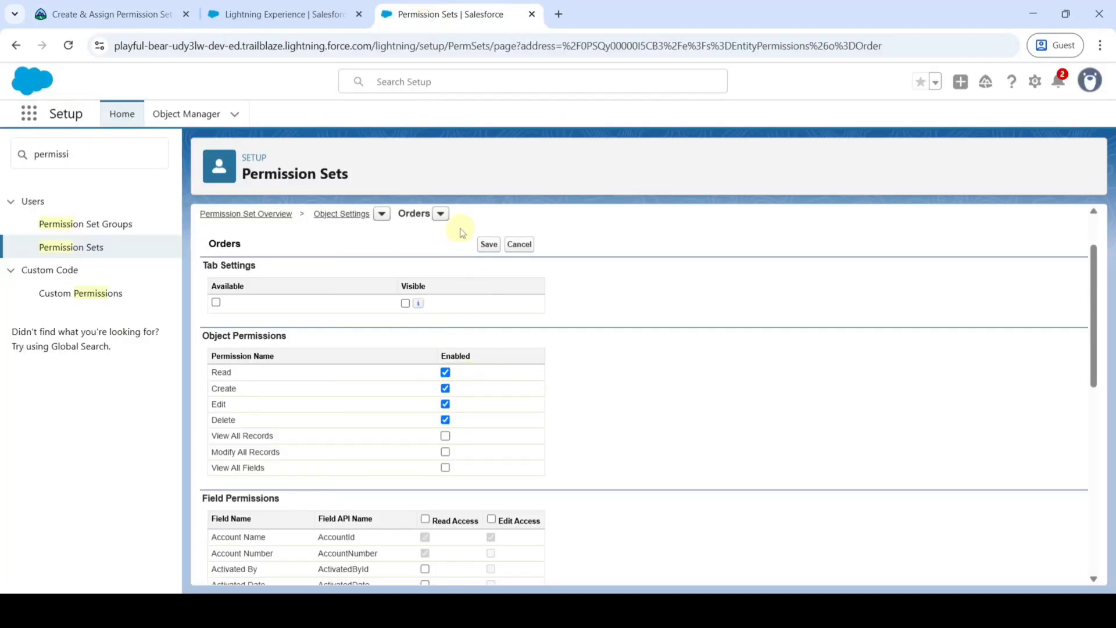
pyautogui.click(487, 247)
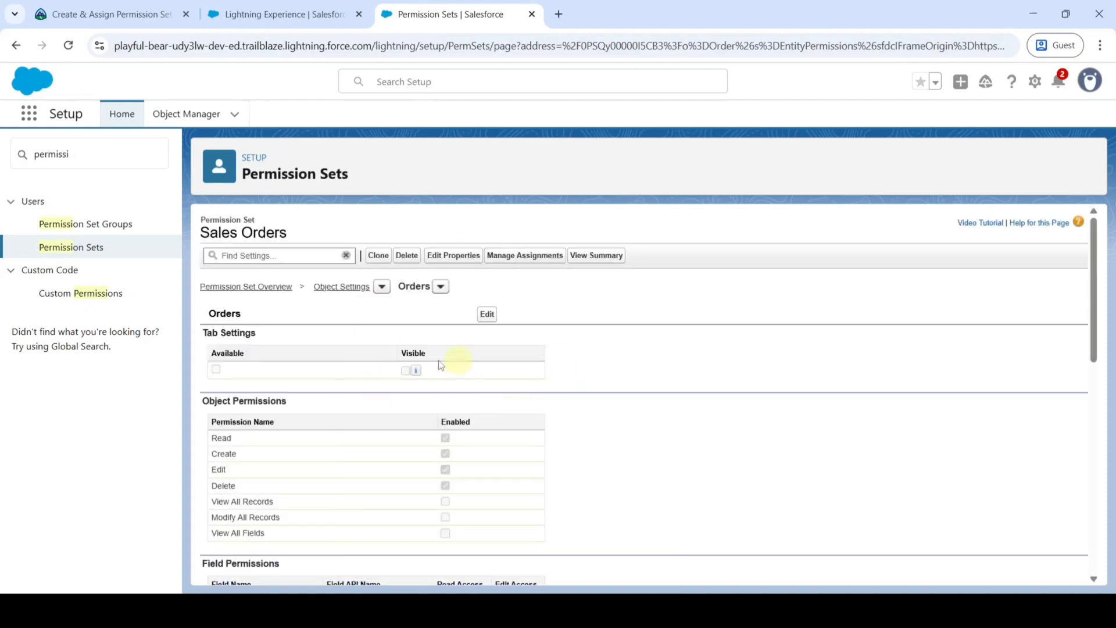
# - Create the Sales Contracts permission set (API name Sales_Contracts, no license)
pyautogui.click(110, 13)
pyautogui.scroll(-1, 410, 337)
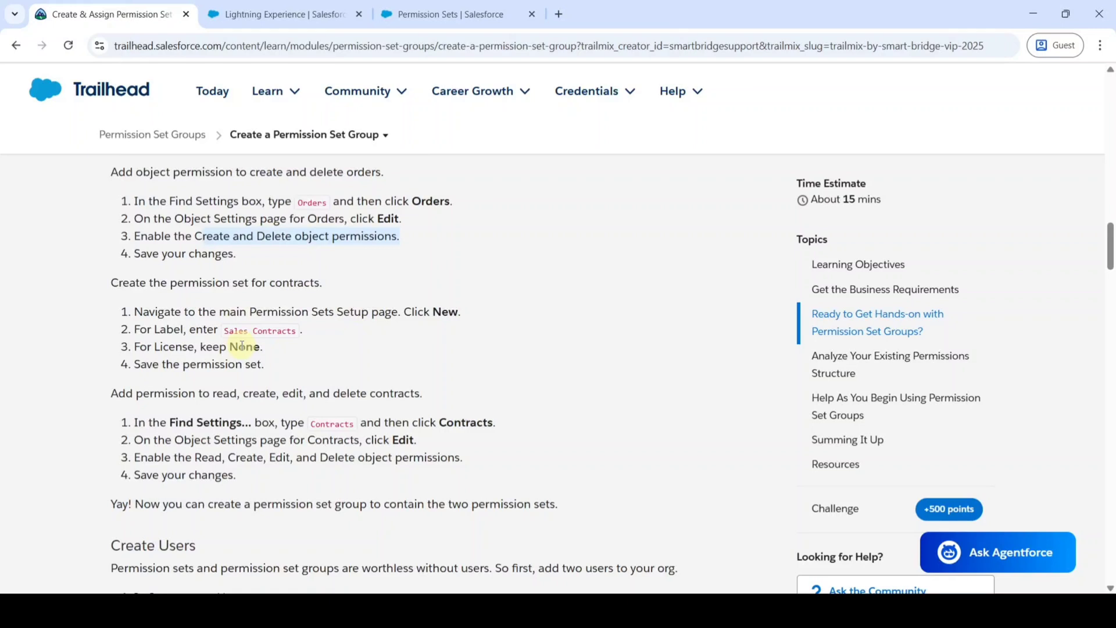
pyautogui.moveTo(220, 330); pyautogui.dragTo(297, 334)
pyautogui.hotkey('ctrl', 'c')
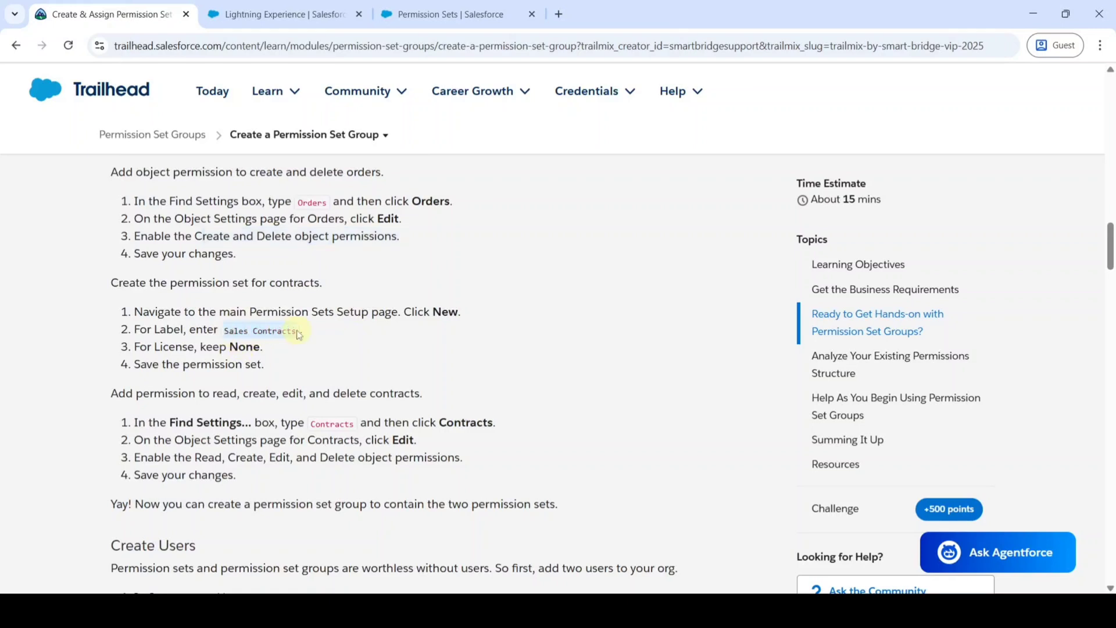
pyautogui.click(418, 14)
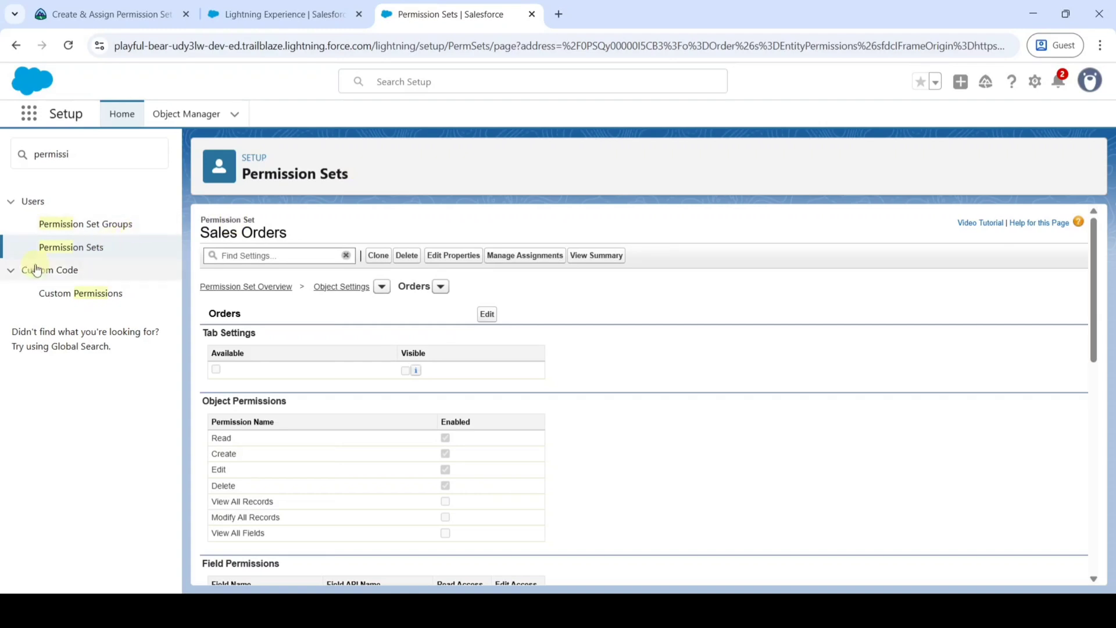
pyautogui.click(72, 253)
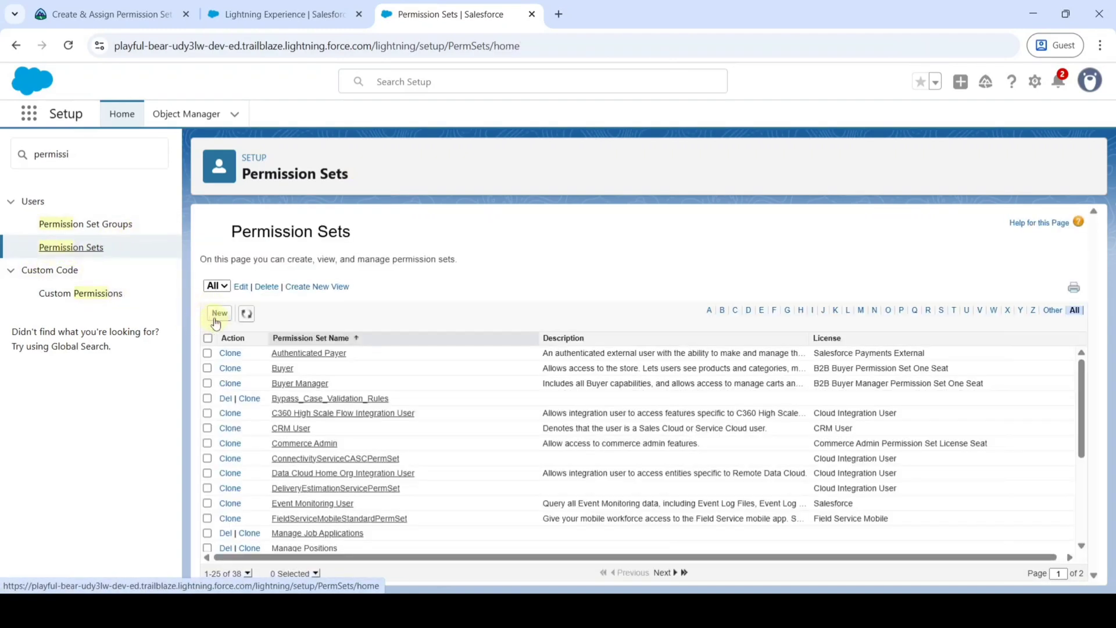
pyautogui.click(216, 316)
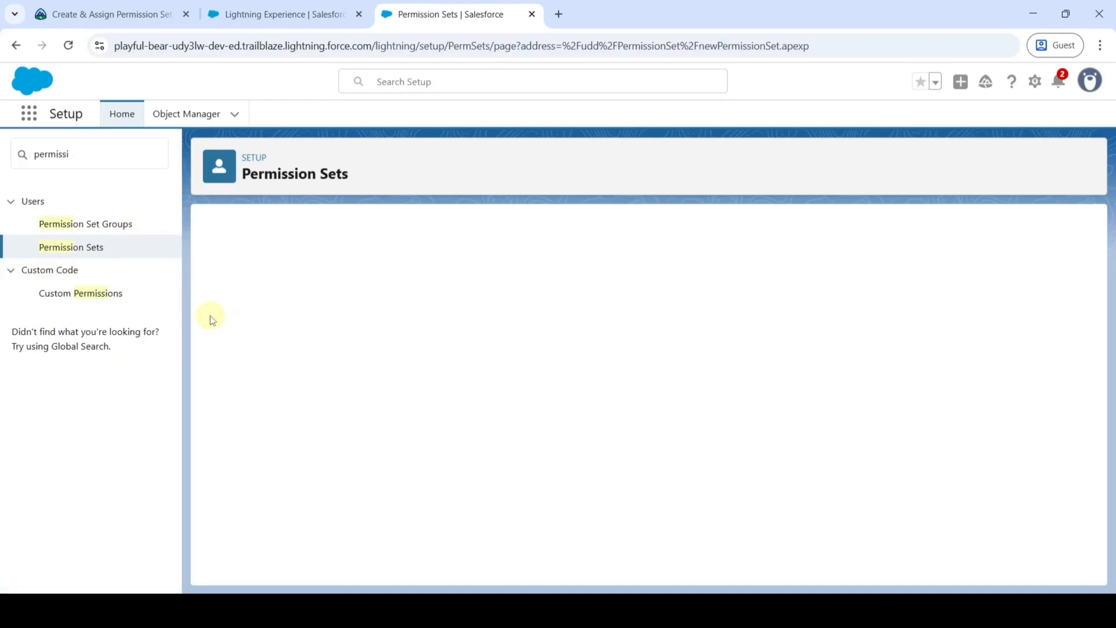
pyautogui.hotkey('ctrl', 'v')
pyautogui.click(854, 413)
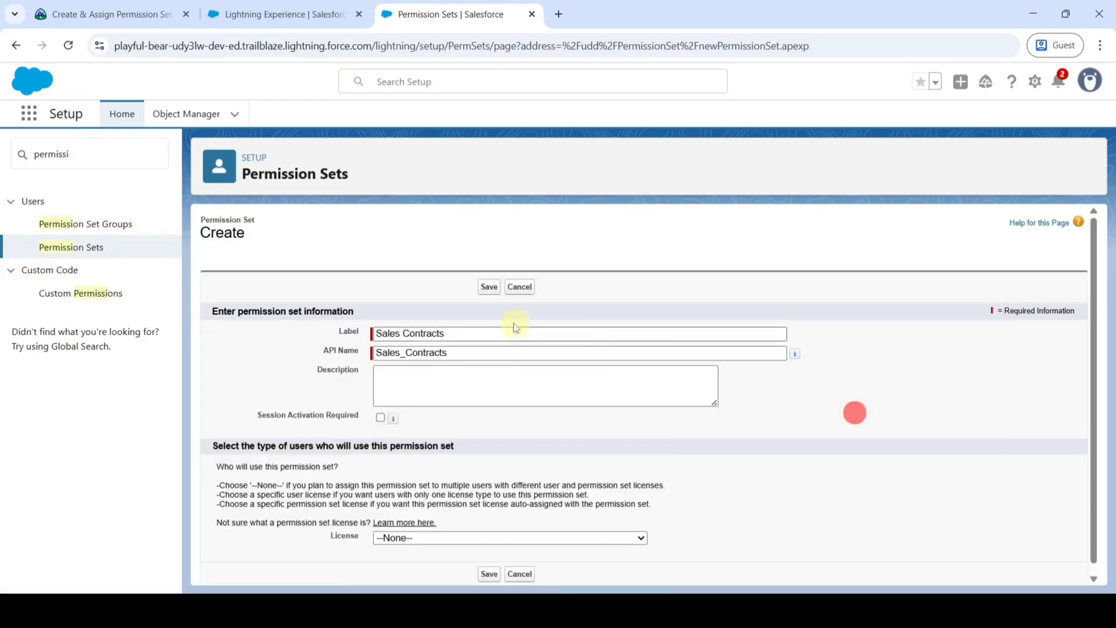
pyautogui.click(488, 286)
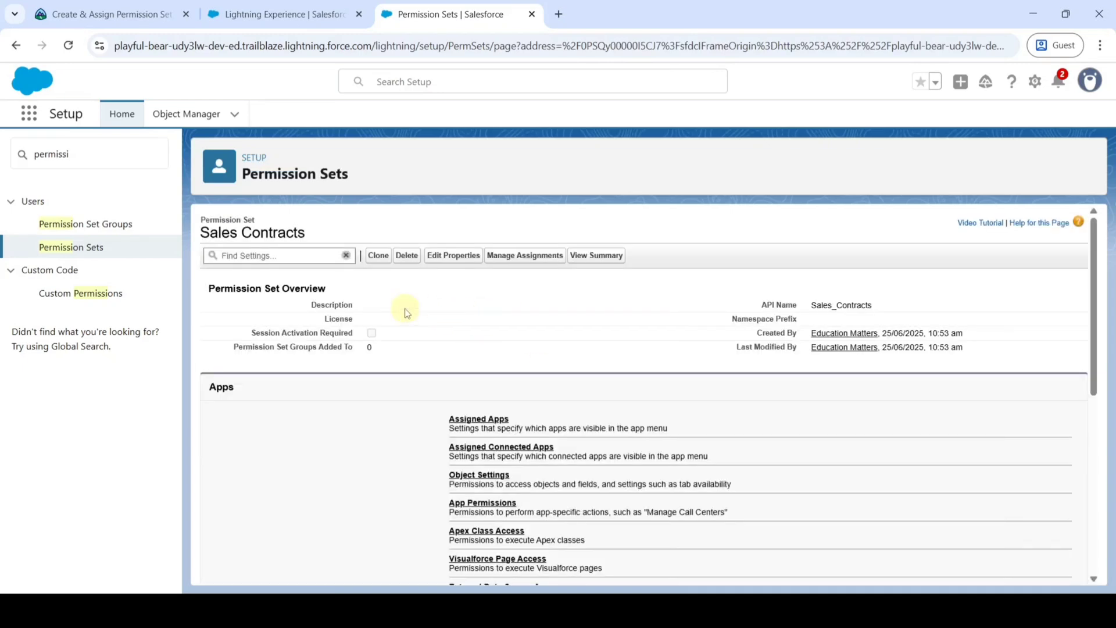
# - Search the Sales Contracts settings for 'contracts' and open the Contracts object settings
pyautogui.click(79, 6)
pyautogui.scroll(-1, 444, 296)
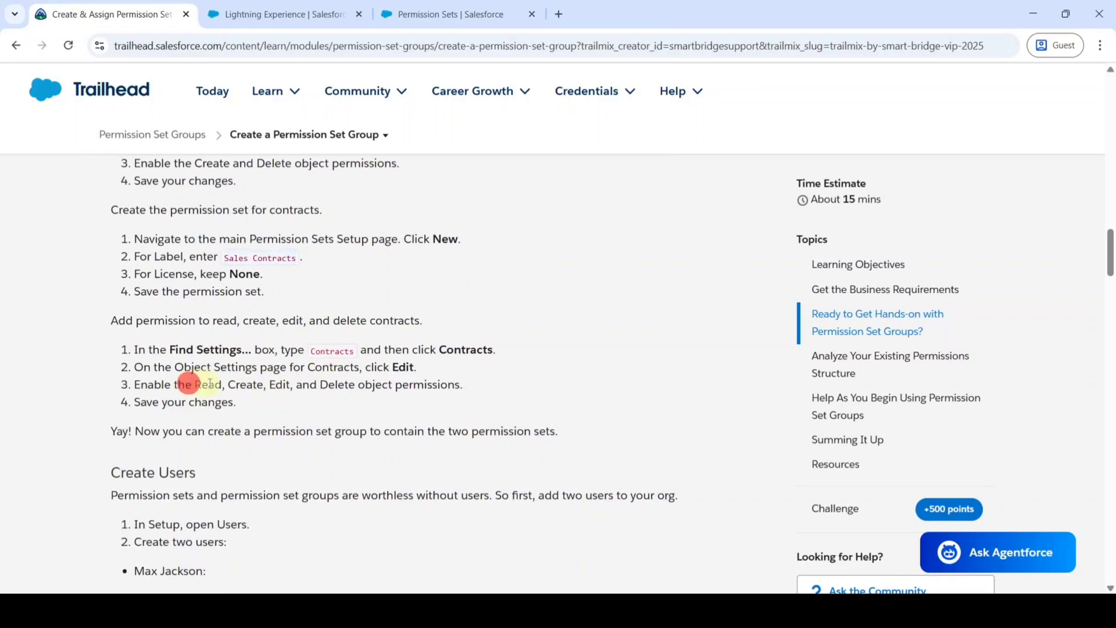
pyautogui.moveTo(193, 384); pyautogui.dragTo(459, 385)
pyautogui.click(447, 14)
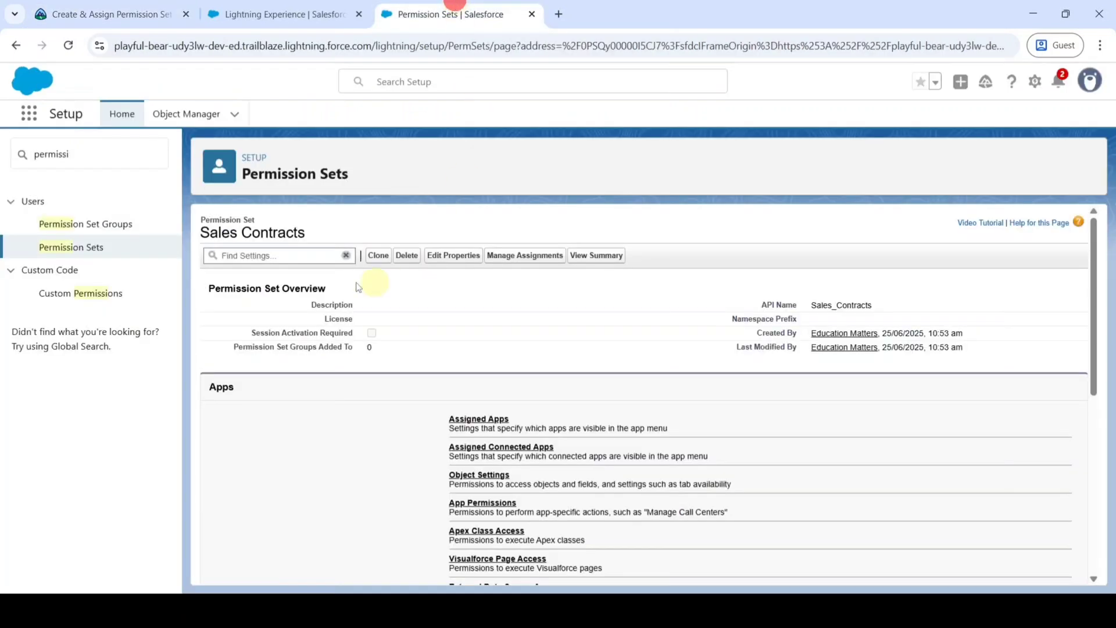
pyautogui.click(250, 255)
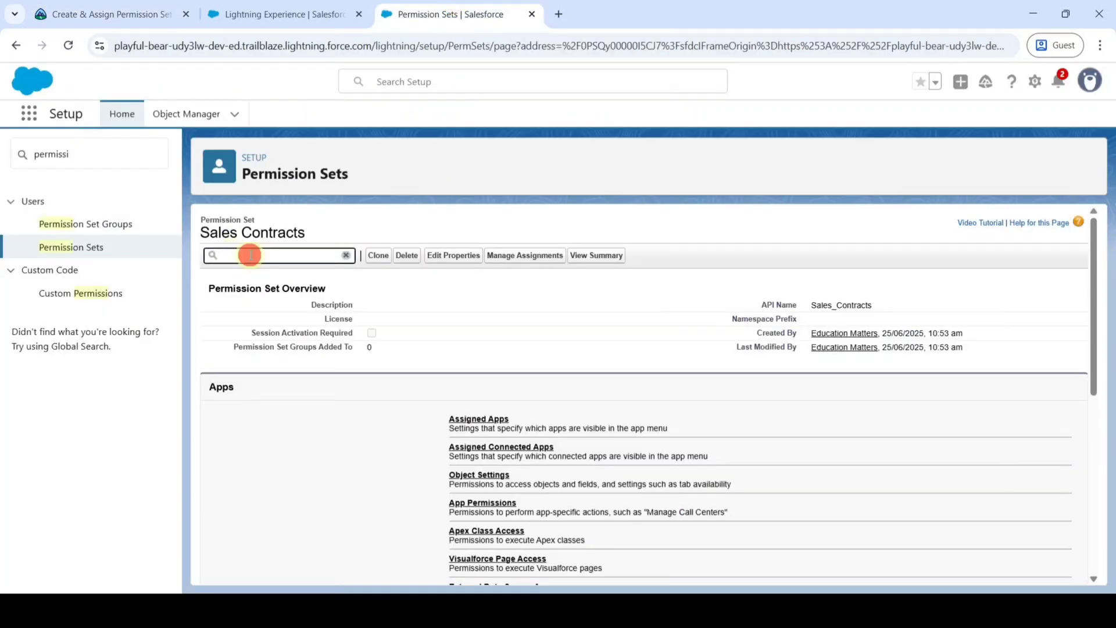
pyautogui.write('cont')
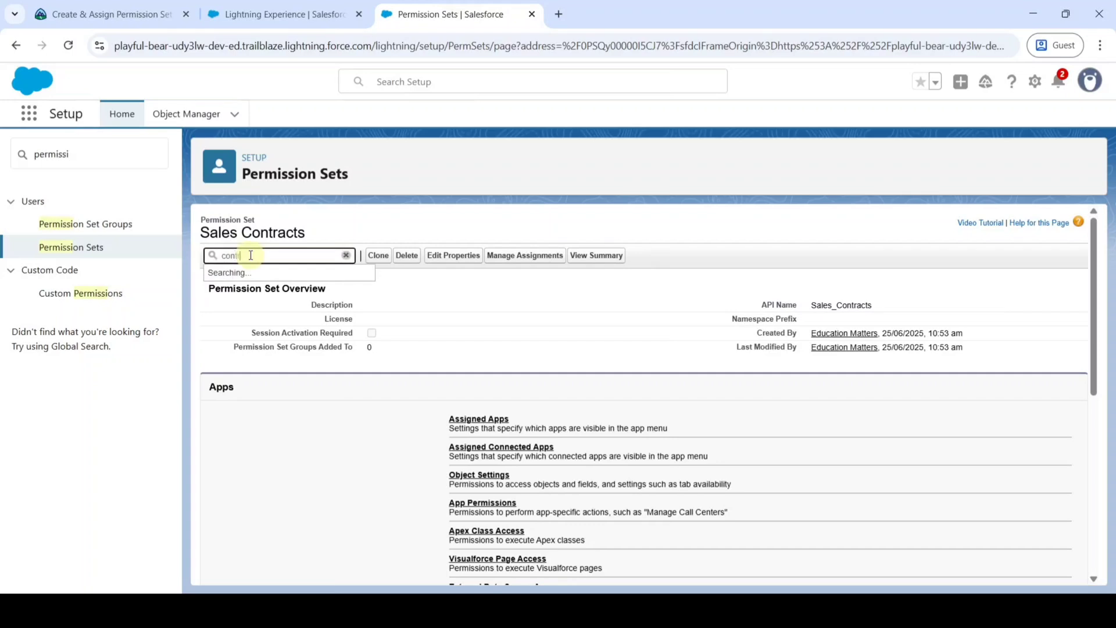
pyautogui.write('racts')
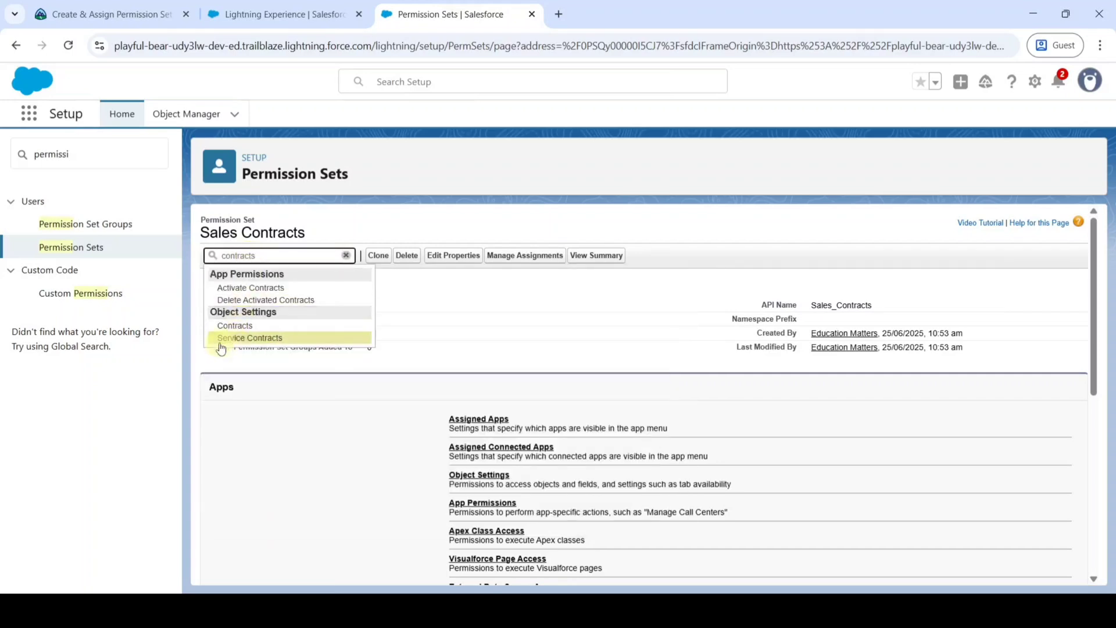
pyautogui.click(246, 324)
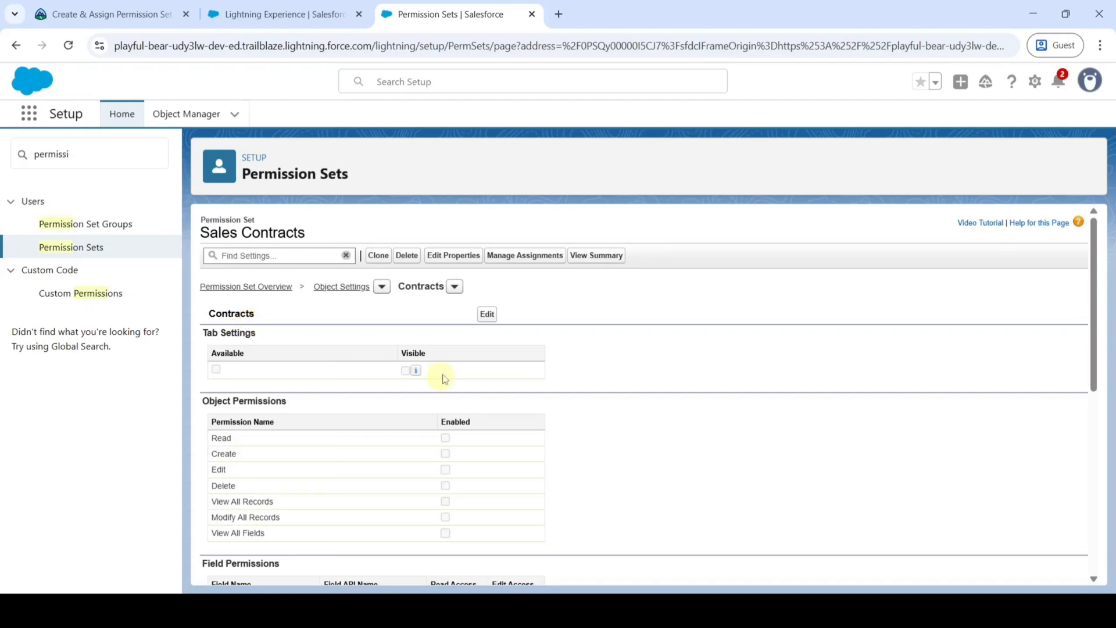
# - Grant Read, Create, Edit and Delete on Contracts
pyautogui.click(485, 315)
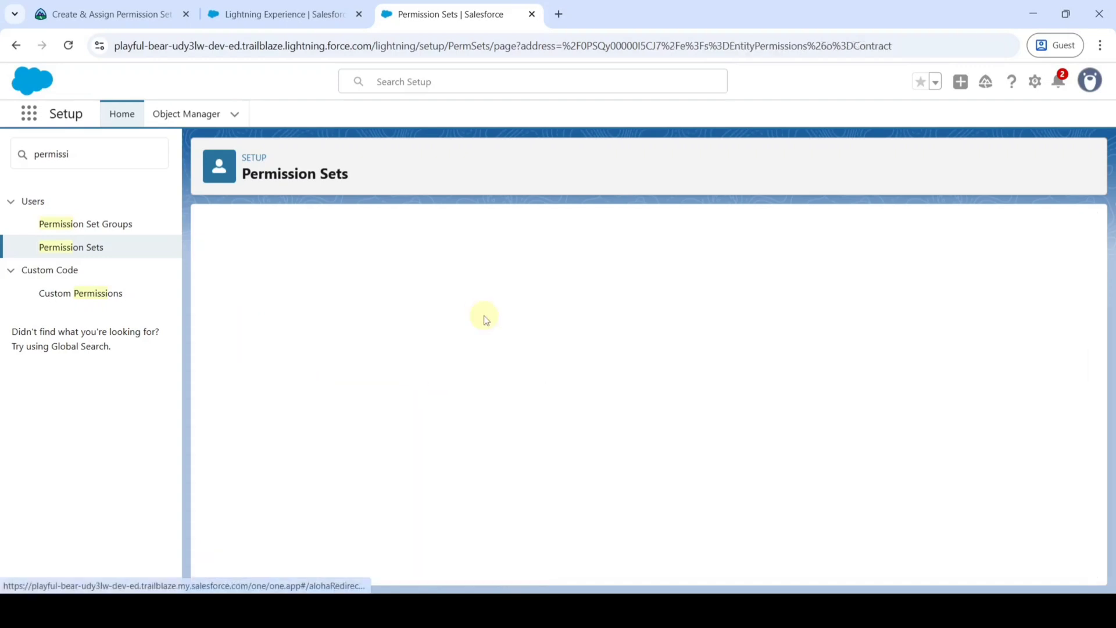
pyautogui.scroll(-3, 523, 331)
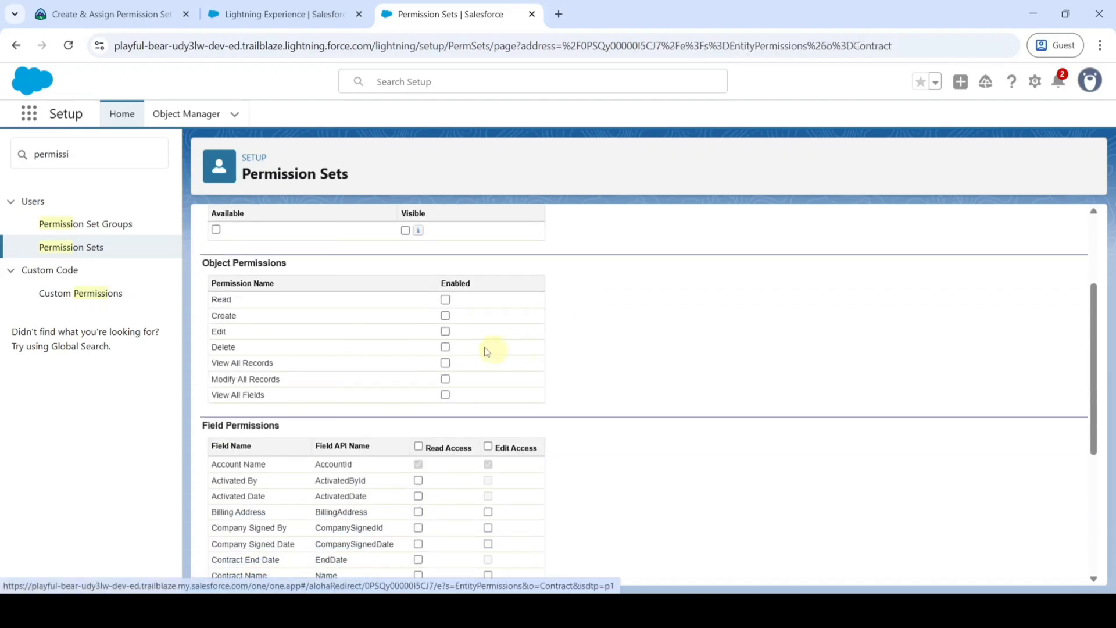
pyautogui.click(445, 299)
pyautogui.click(445, 315)
pyautogui.click(445, 330)
pyautogui.click(445, 346)
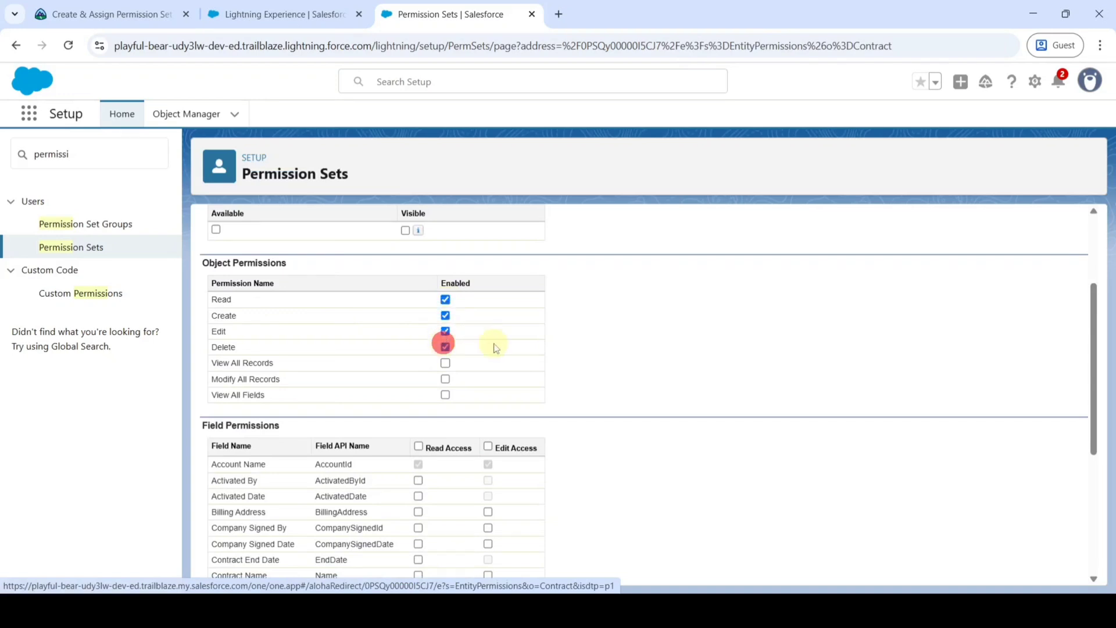
pyautogui.scroll(3, 496, 346)
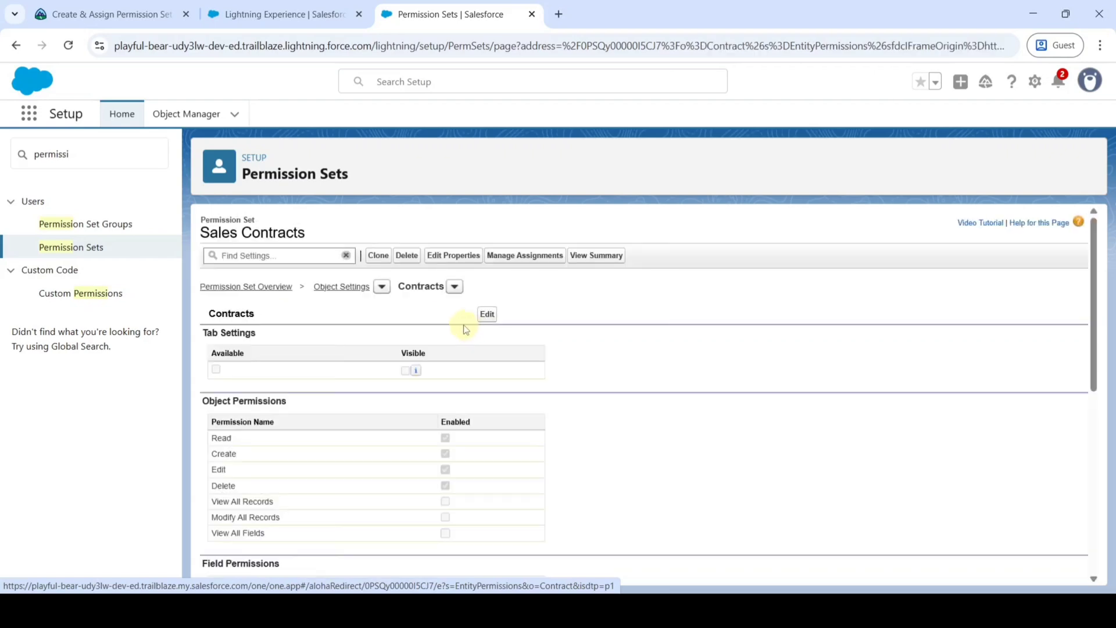
pyautogui.click(84, 14)
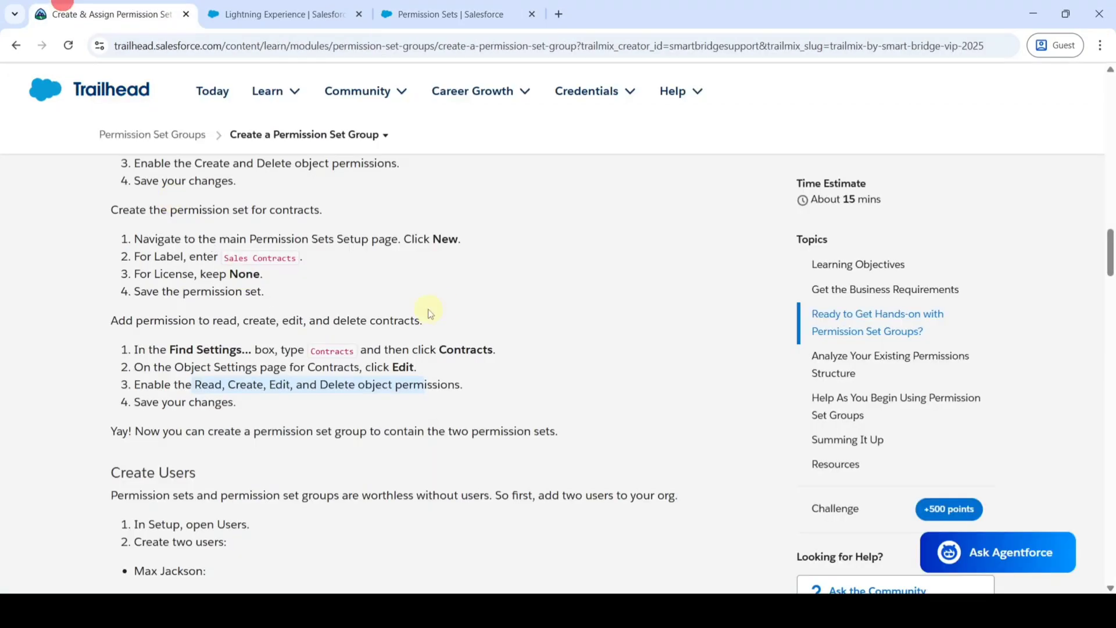
# - Read the Create a Permission Set Group steps, noting the Sales Processing label, and return to Setup
pyautogui.scroll(-3, 430, 314)
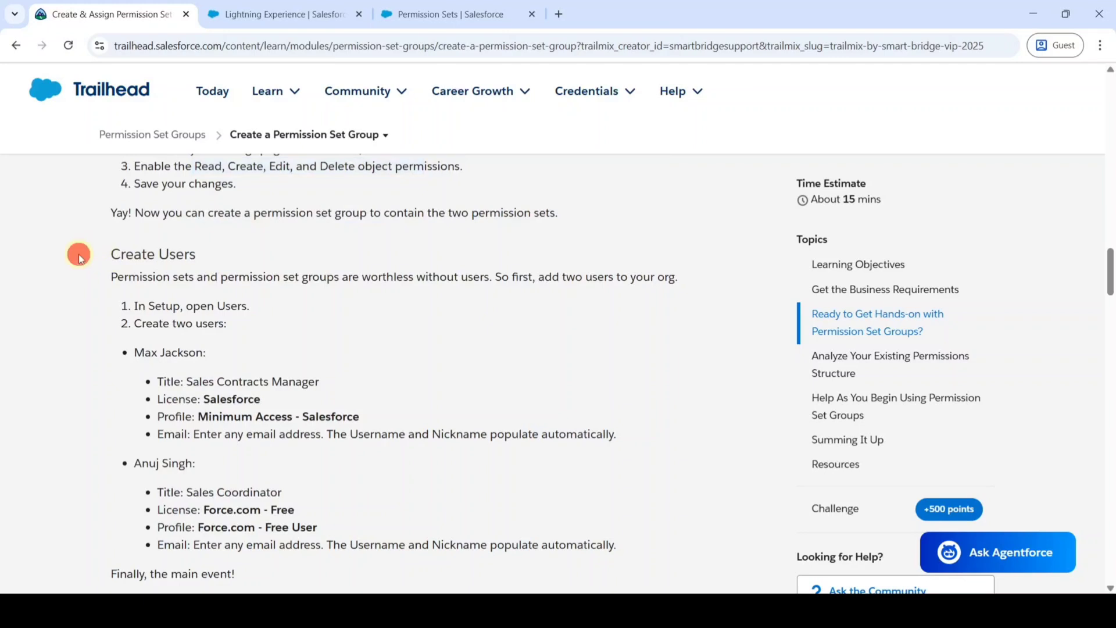
pyautogui.moveTo(79, 254); pyautogui.dragTo(194, 262)
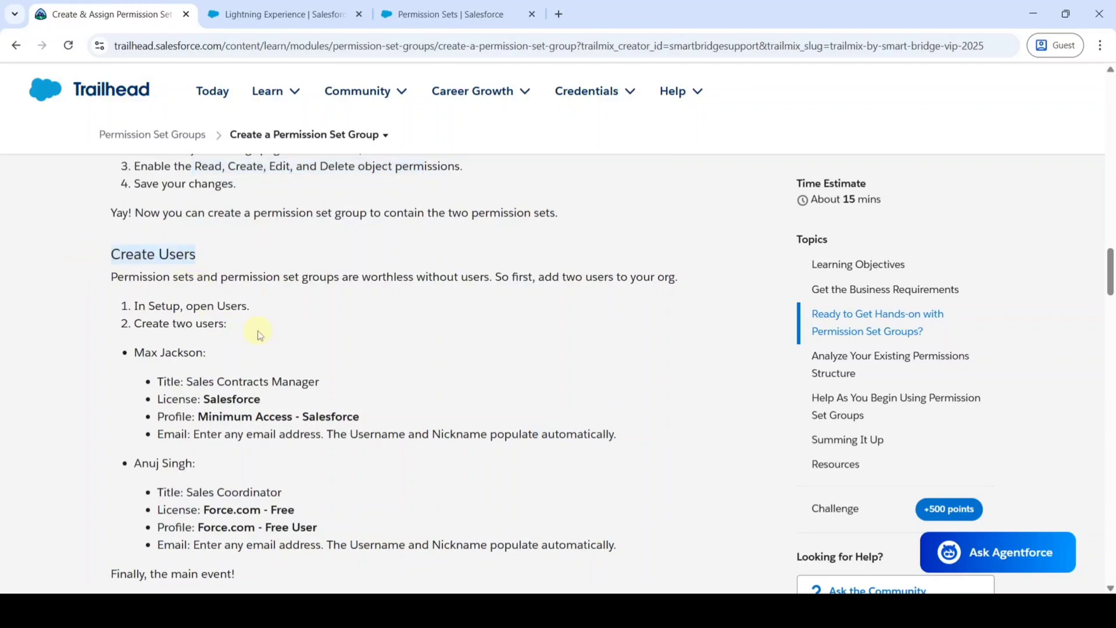
pyautogui.scroll(-5, 260, 334)
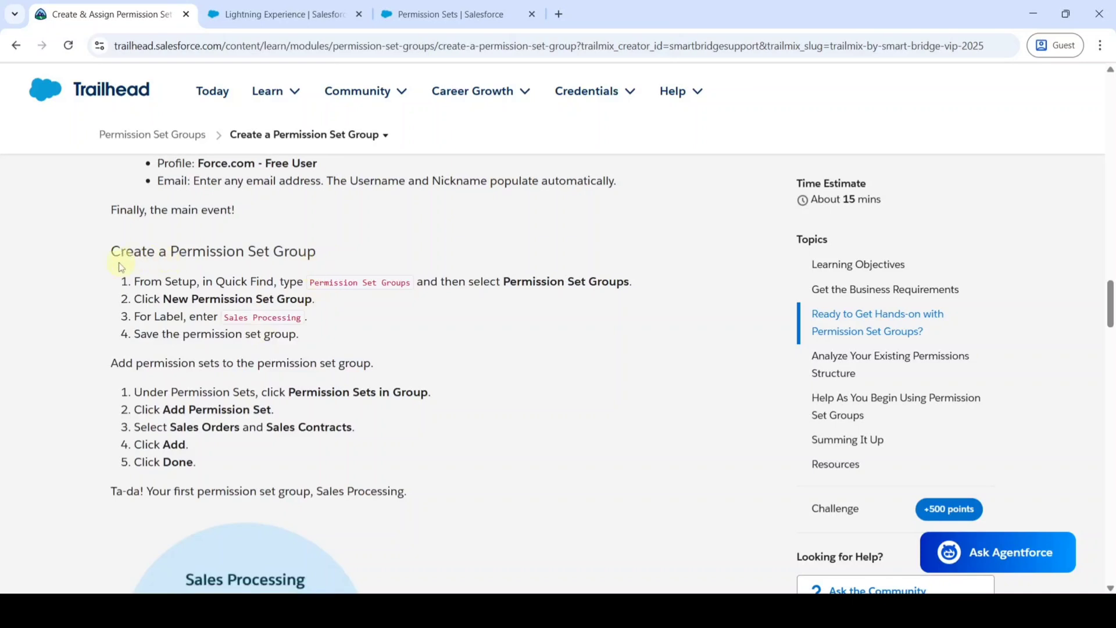
pyautogui.moveTo(106, 257); pyautogui.dragTo(313, 266)
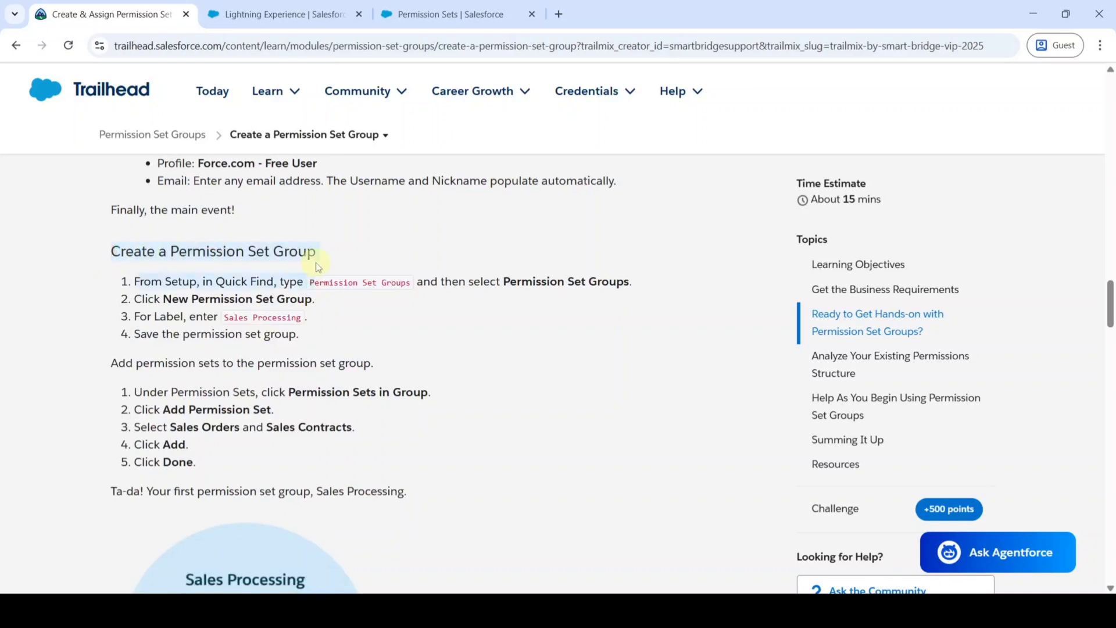
pyautogui.click(370, 289)
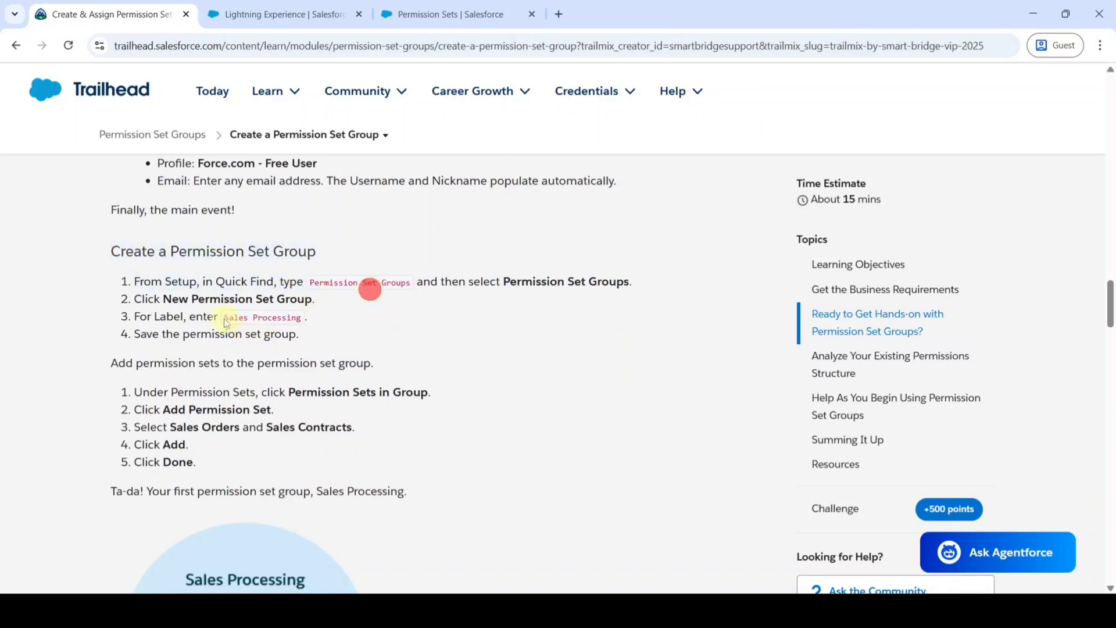
pyautogui.moveTo(226, 322); pyautogui.dragTo(305, 326)
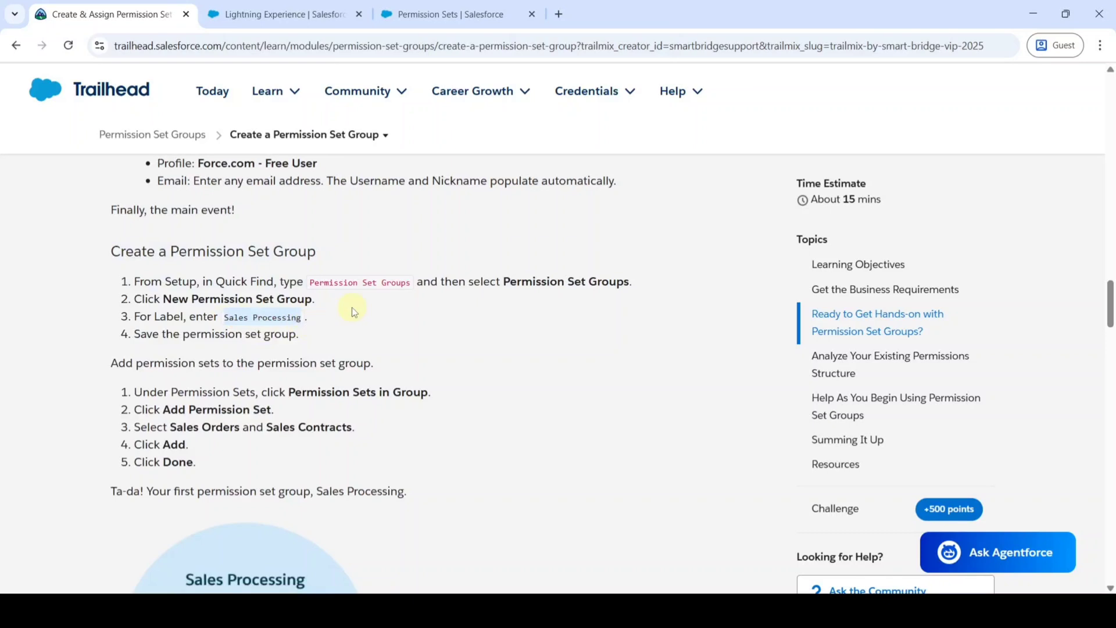
pyautogui.click(420, 12)
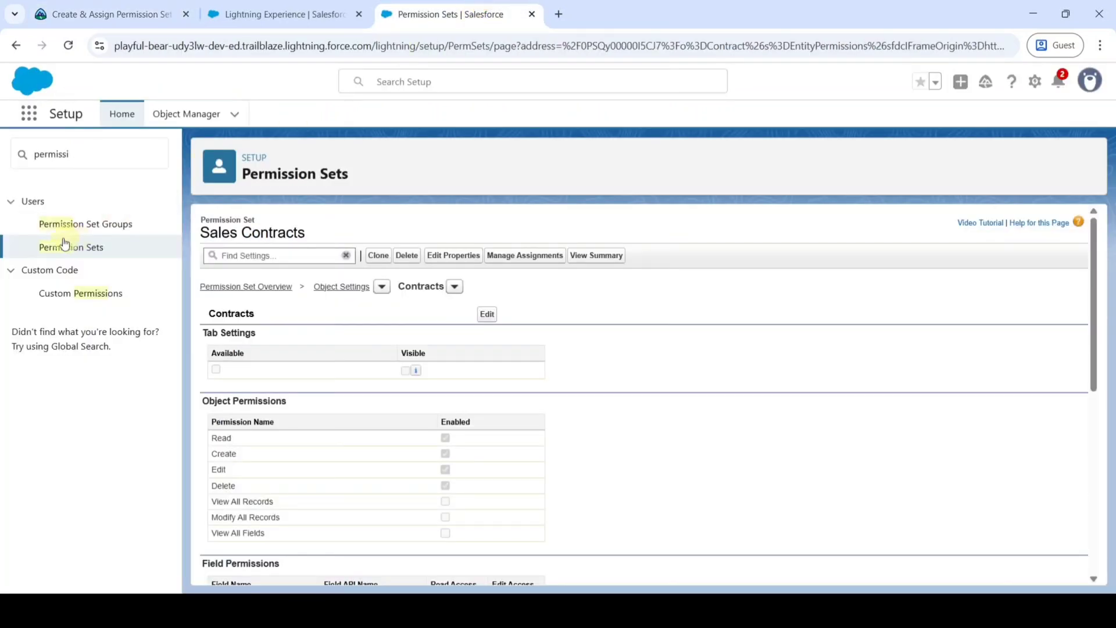
# - Create a new permission set group labelled 'Sales Processing' (API name Sales_Processing) and save it
pyautogui.click(100, 231)
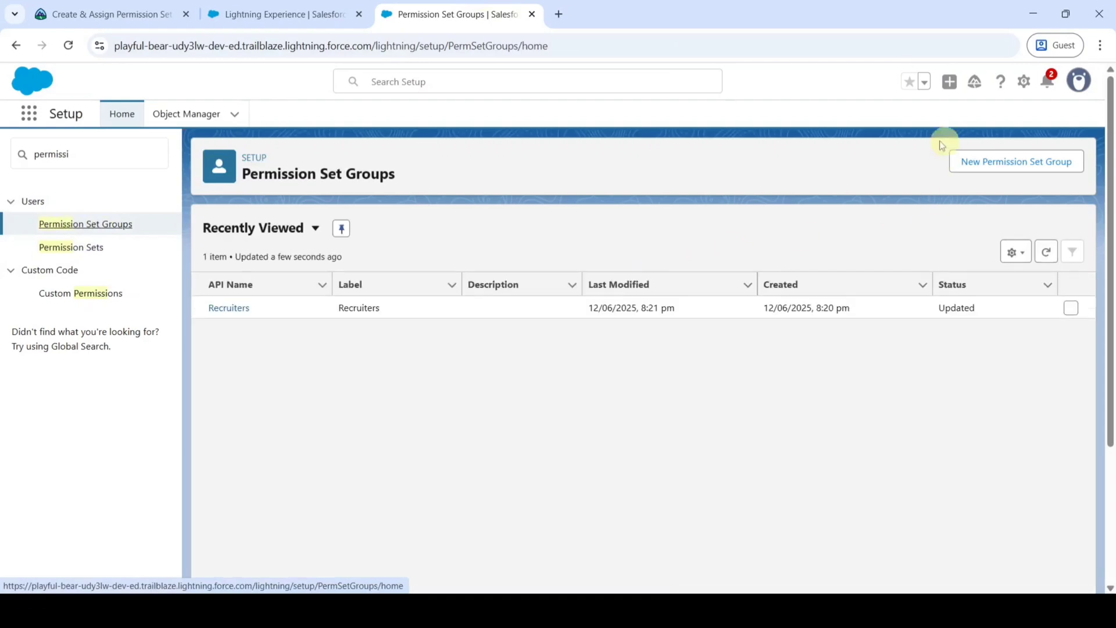
pyautogui.click(981, 161)
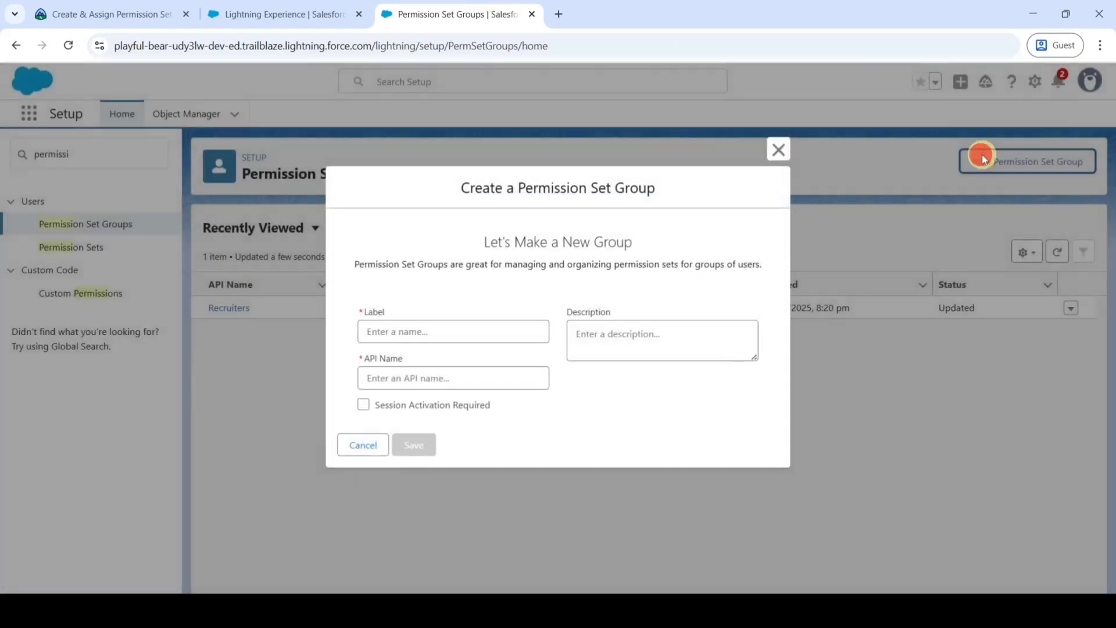
pyautogui.click(395, 330)
pyautogui.write('Sales Processing')
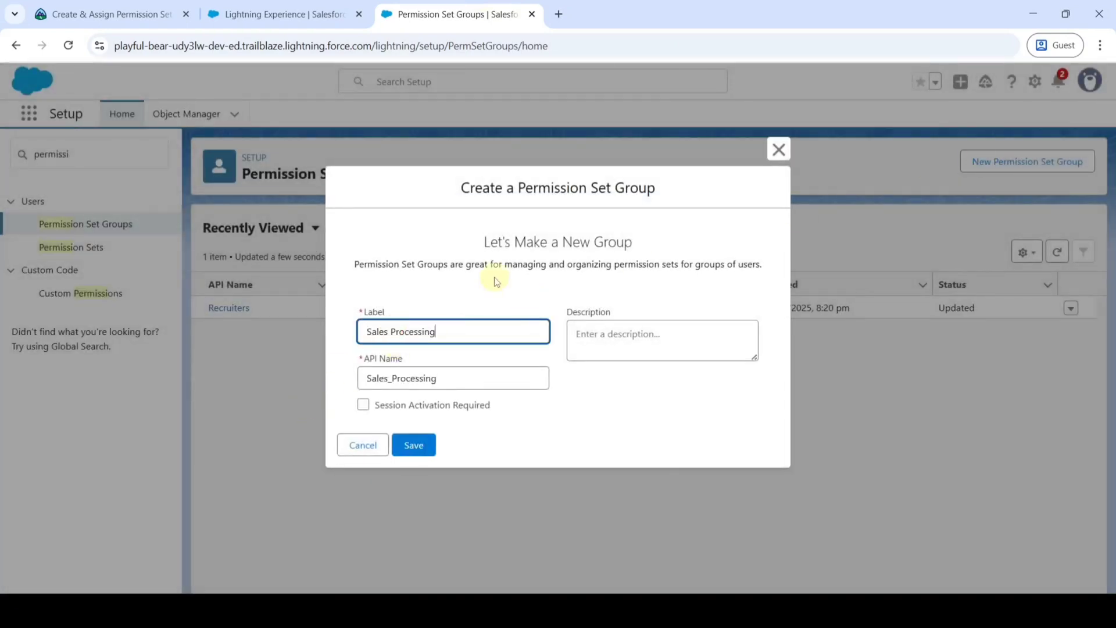
pyautogui.click(494, 277)
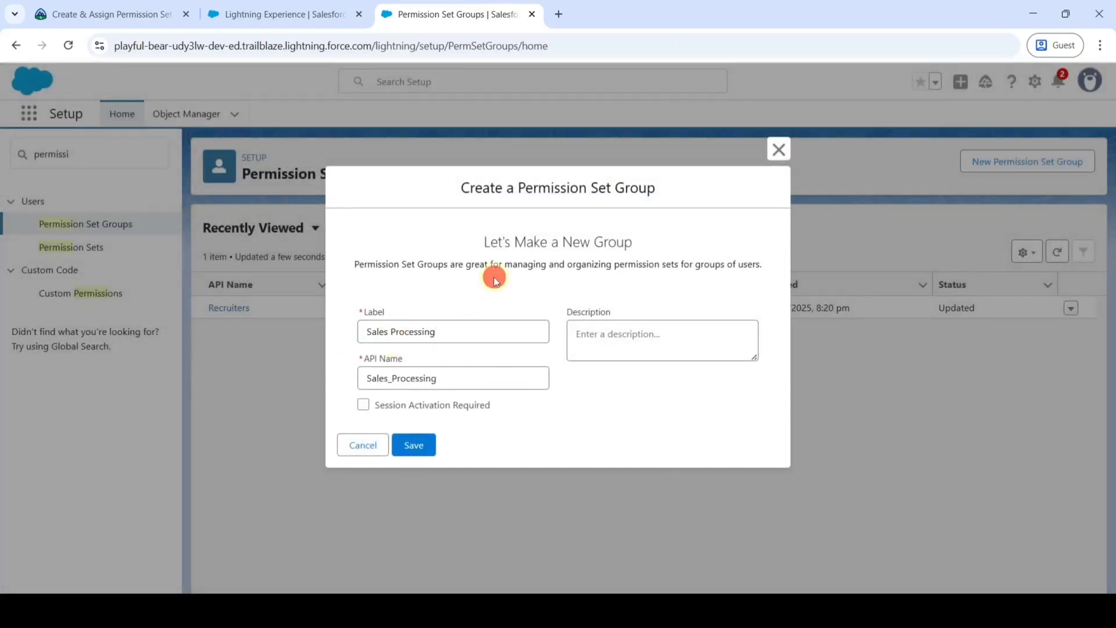
pyautogui.click(419, 445)
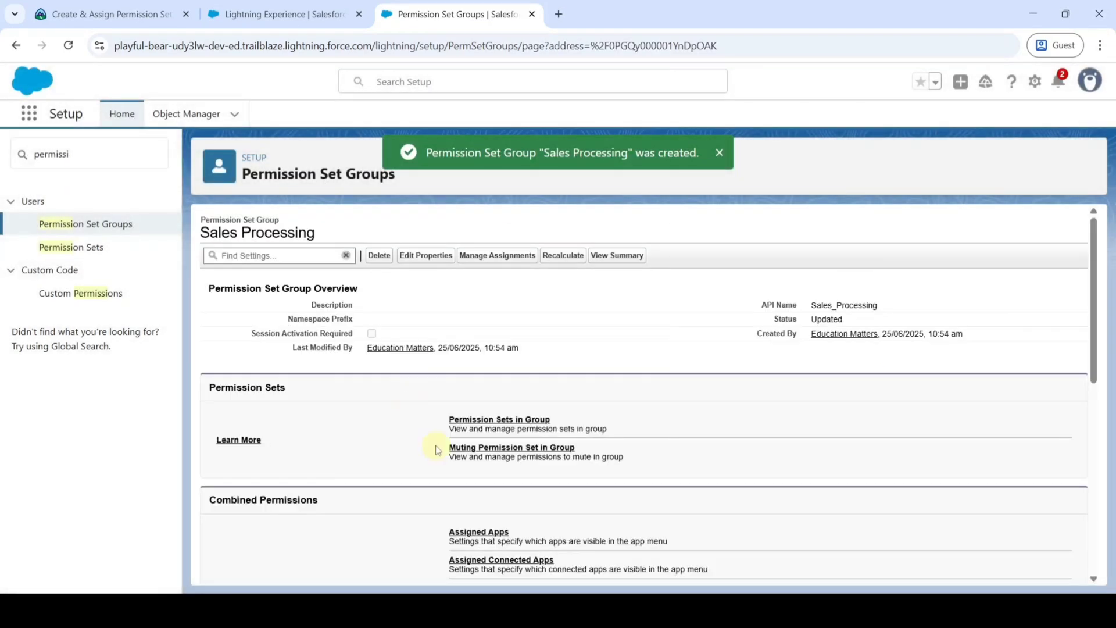
# - Review the lesson's Add Permission Set step, then view the Sales Processing group's permission sets
pyautogui.click(110, 14)
pyautogui.scroll(-3, 349, 335)
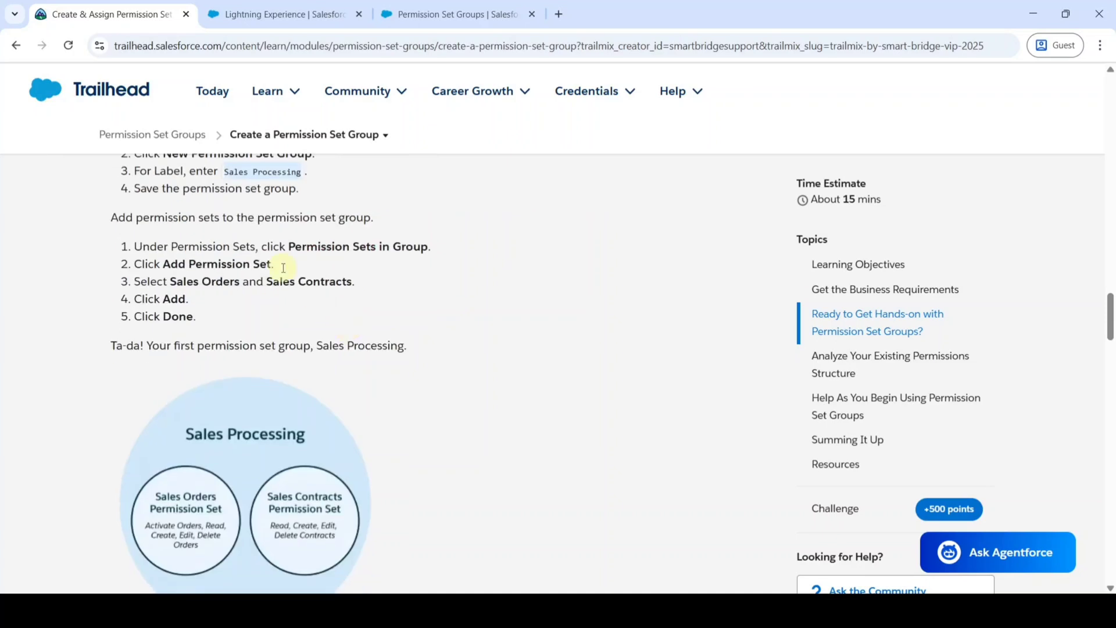
pyautogui.moveTo(163, 264); pyautogui.dragTo(272, 264)
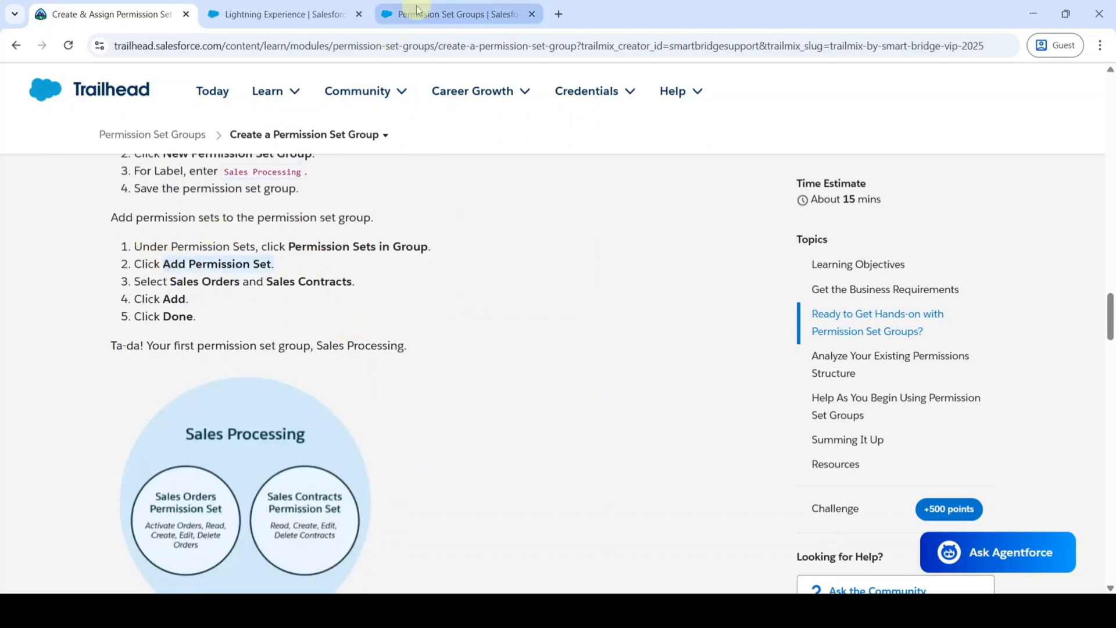
pyautogui.click(418, 10)
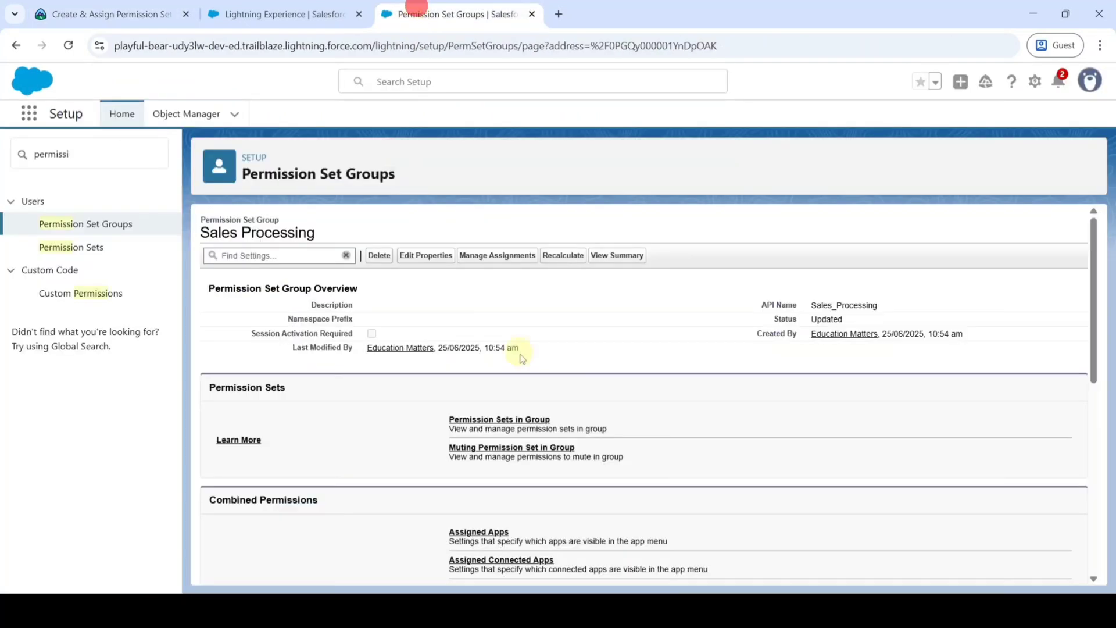
pyautogui.click(482, 420)
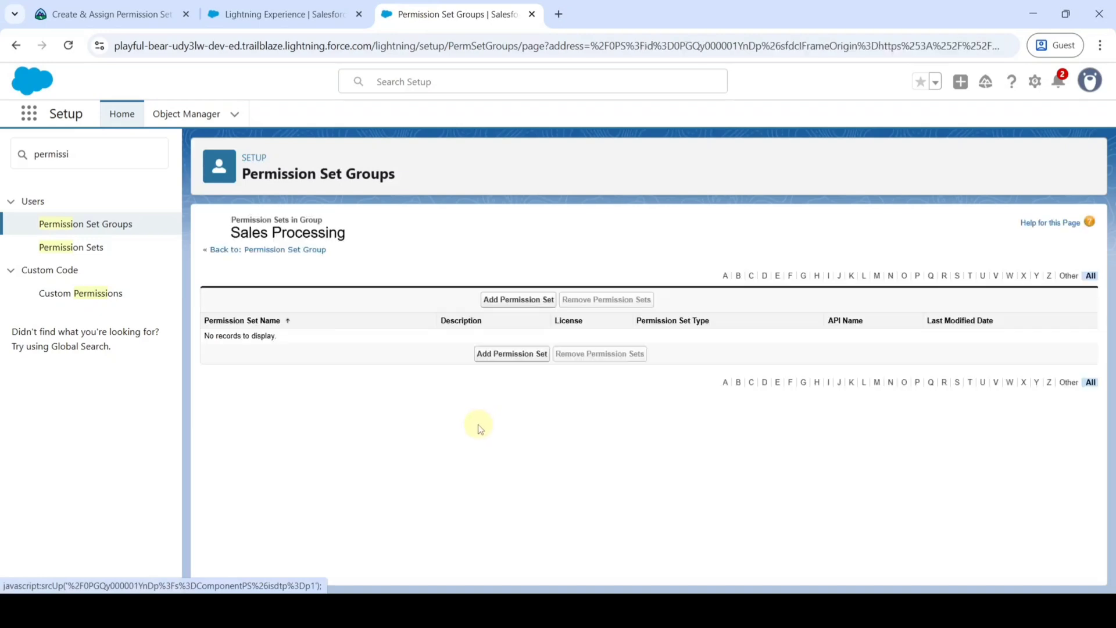
# - Add the Sales Contracts and Sales Orders permission sets to the Sales Processing group
pyautogui.click(500, 300)
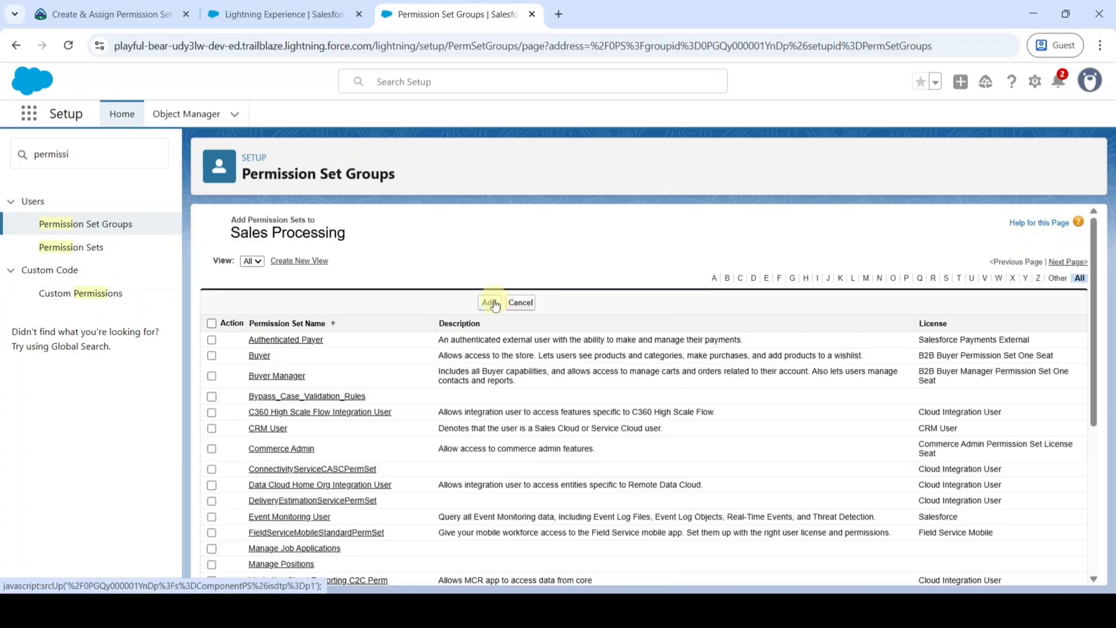
pyautogui.scroll(-5, 486, 384)
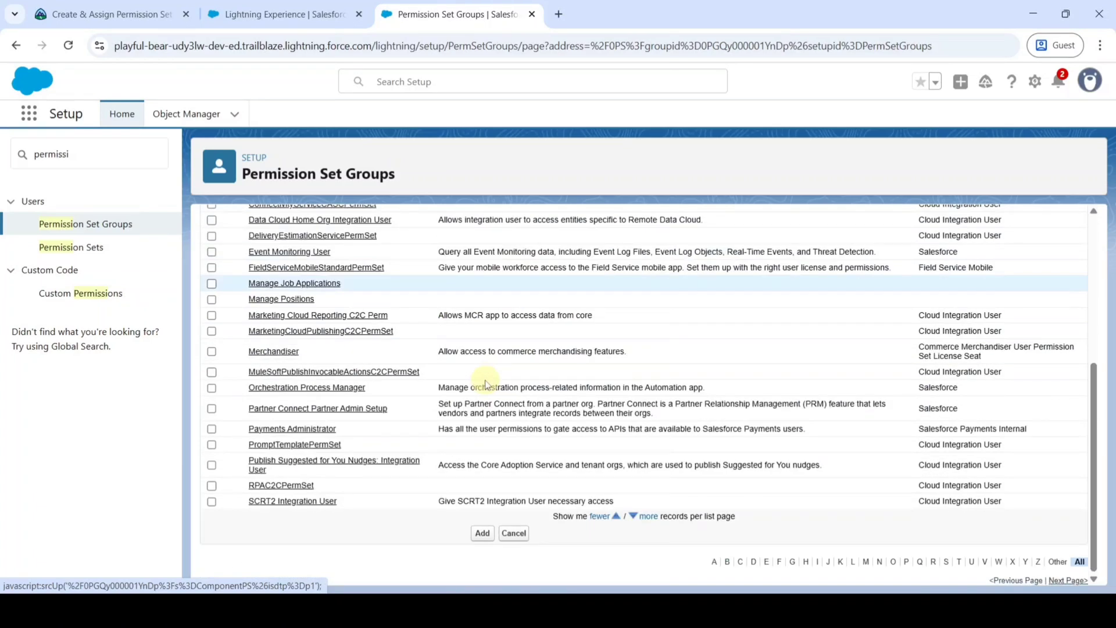
pyautogui.scroll(5, 486, 383)
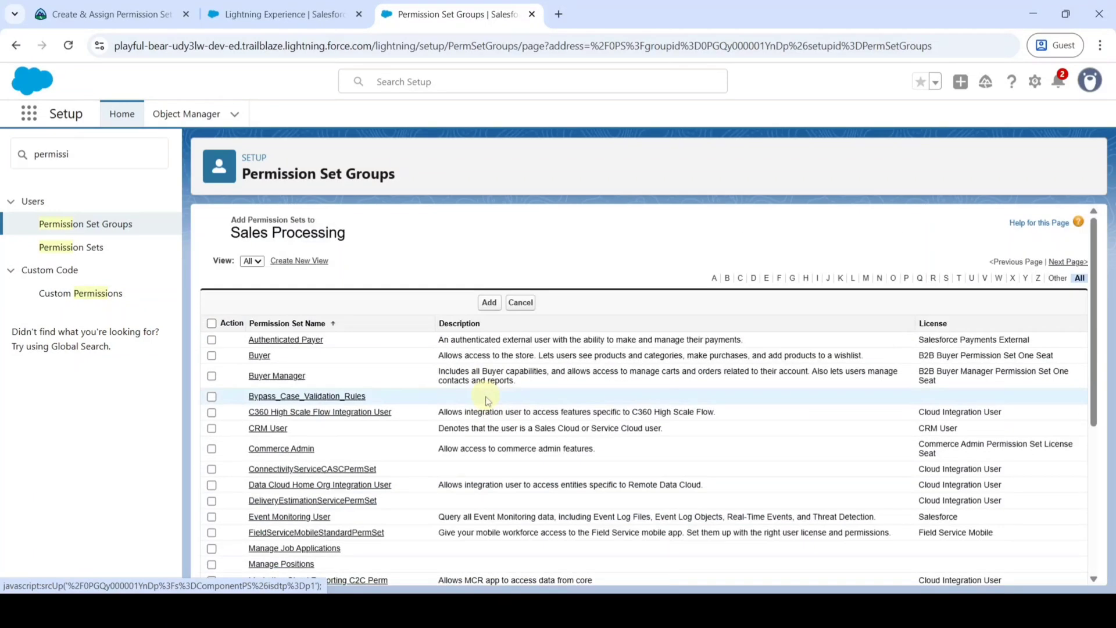
pyautogui.click(946, 279)
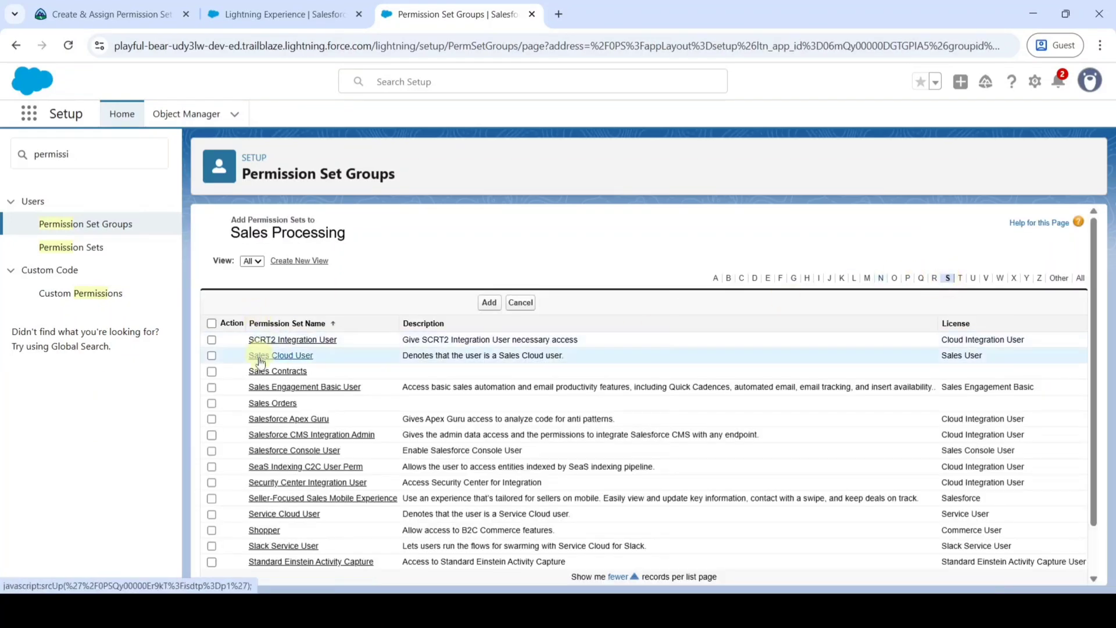
pyautogui.click(212, 373)
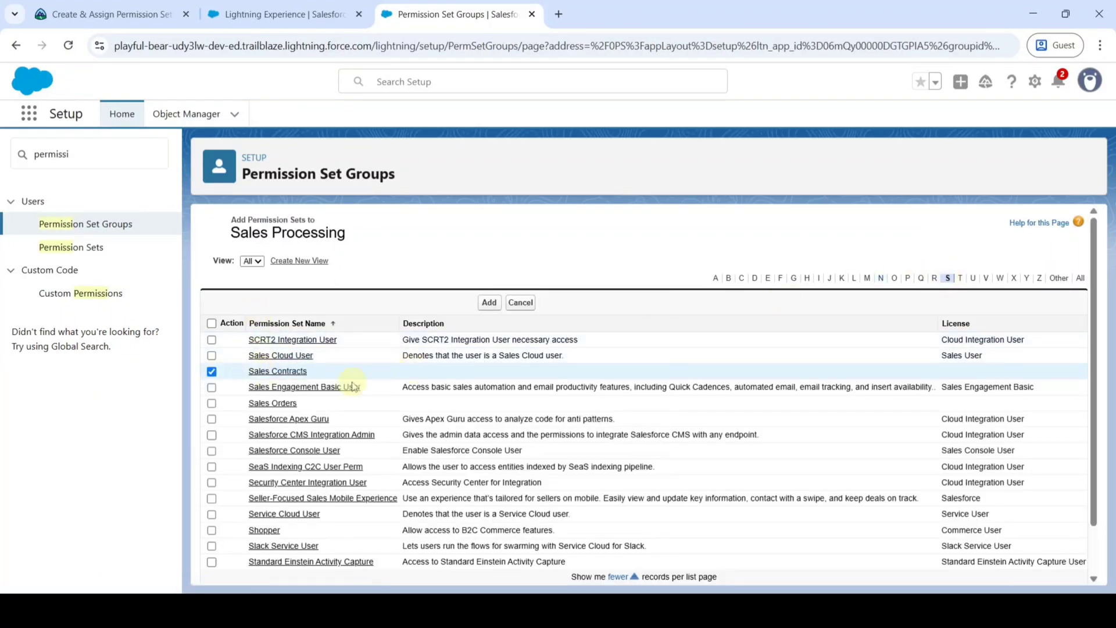
pyautogui.click(212, 404)
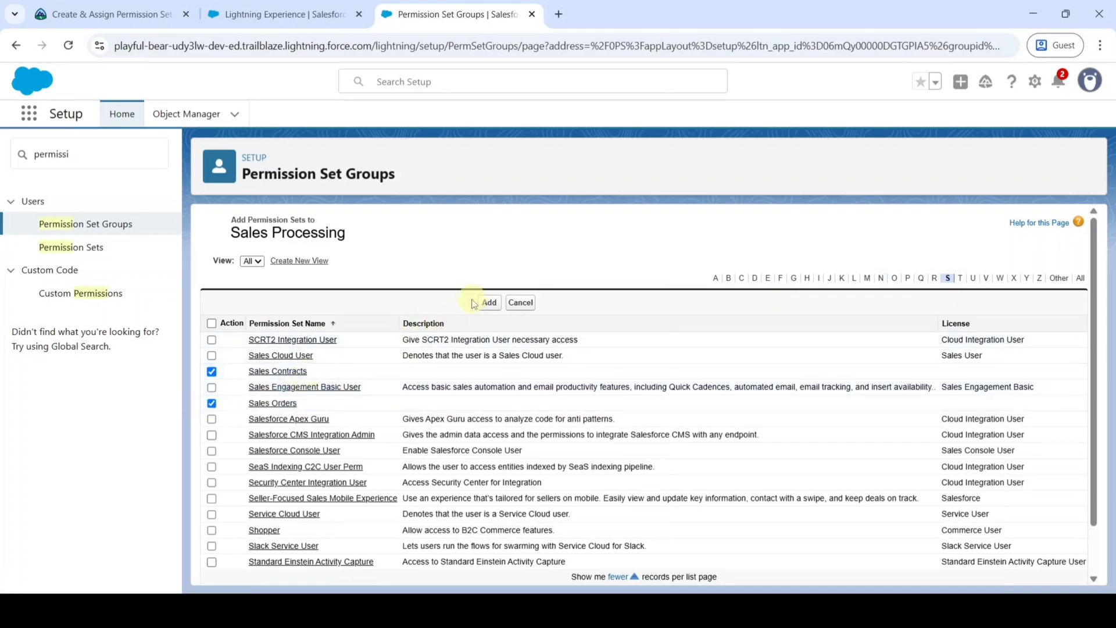
pyautogui.click(491, 303)
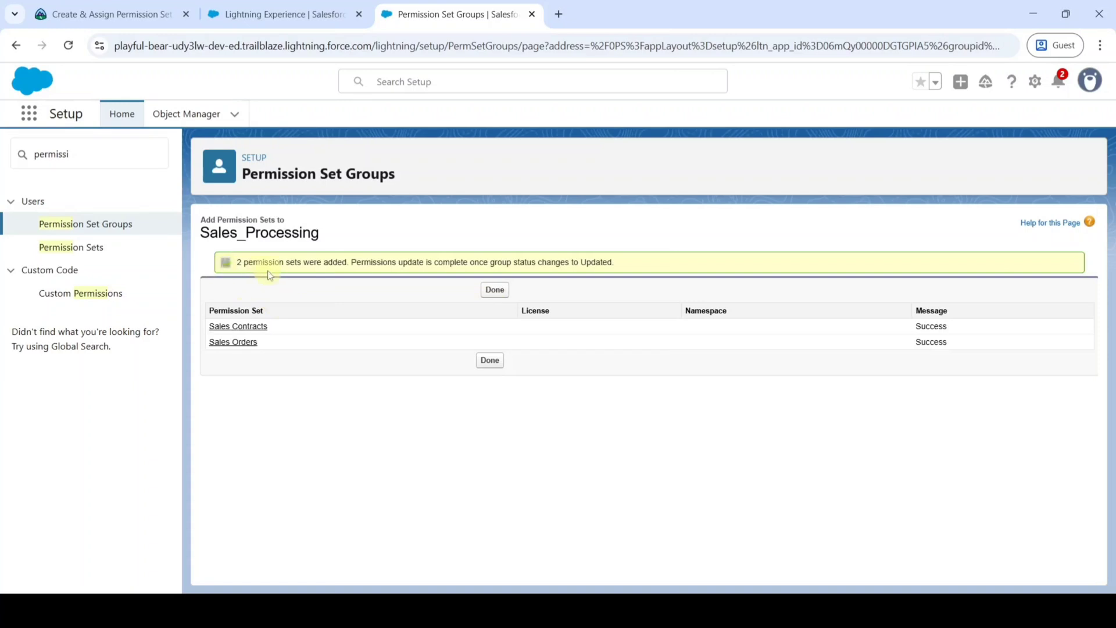
pyautogui.click(493, 290)
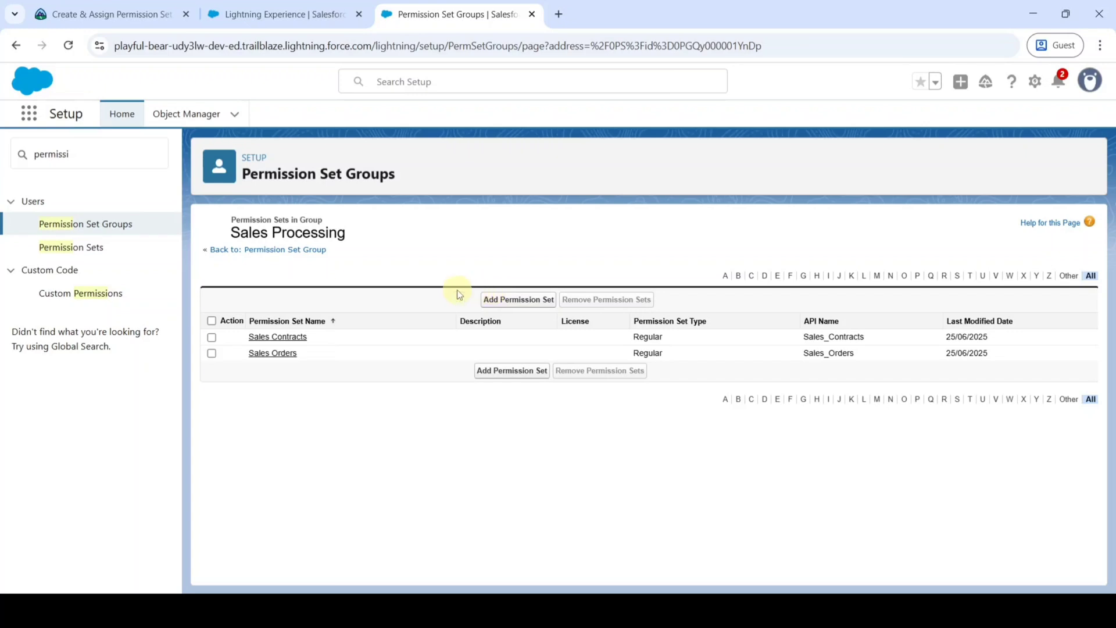
pyautogui.click(123, 17)
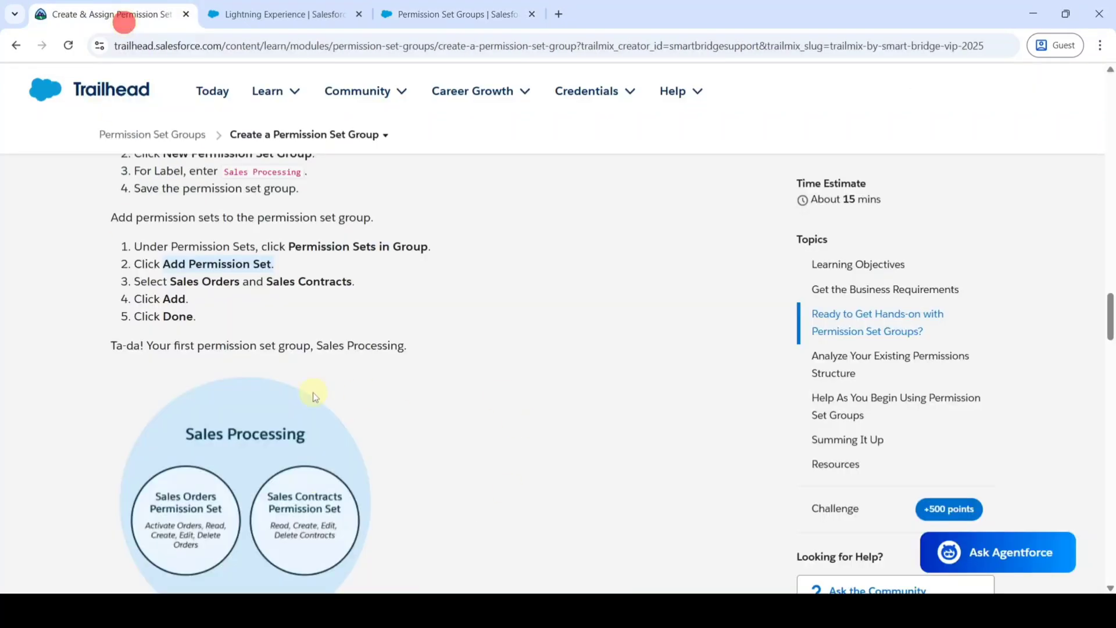
# - Read the hands-on challenge's 'Permission set: Sales Orders' requirement for Edit Activated Orders, then return to Setup
pyautogui.scroll(-20, 314, 394)
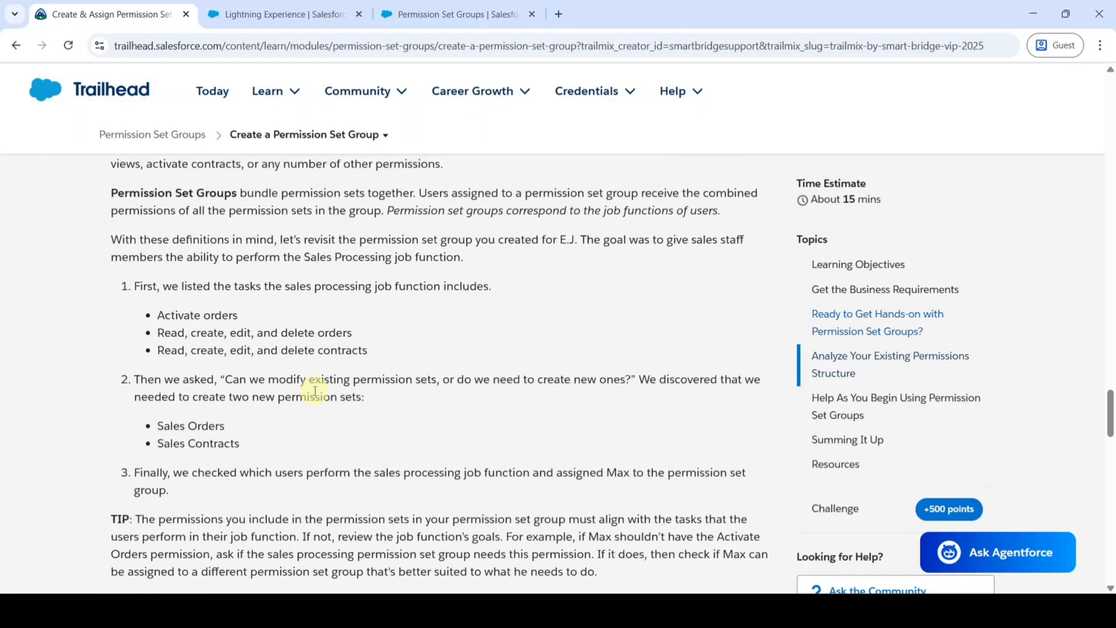
pyautogui.scroll(-20, 314, 394)
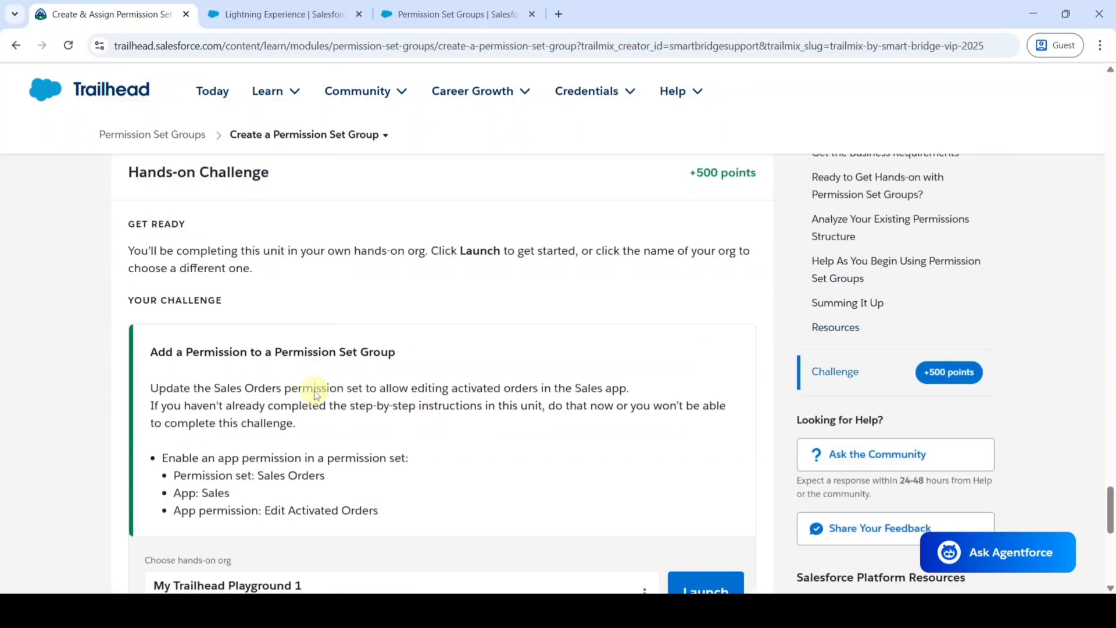
pyautogui.scroll(-3, 314, 390)
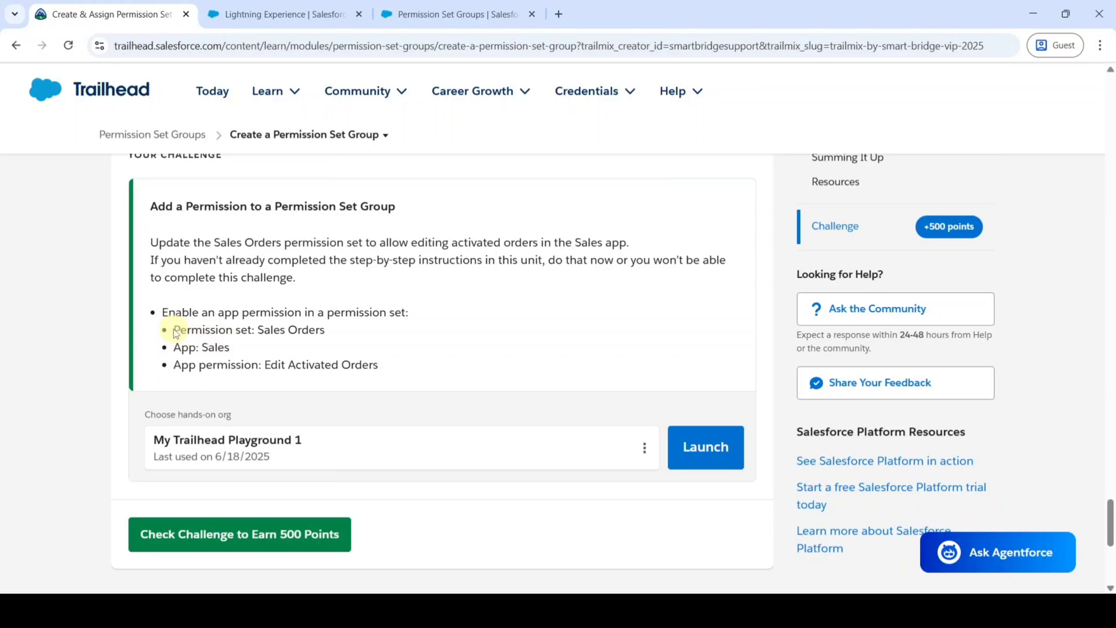
pyautogui.moveTo(174, 330); pyautogui.dragTo(364, 325)
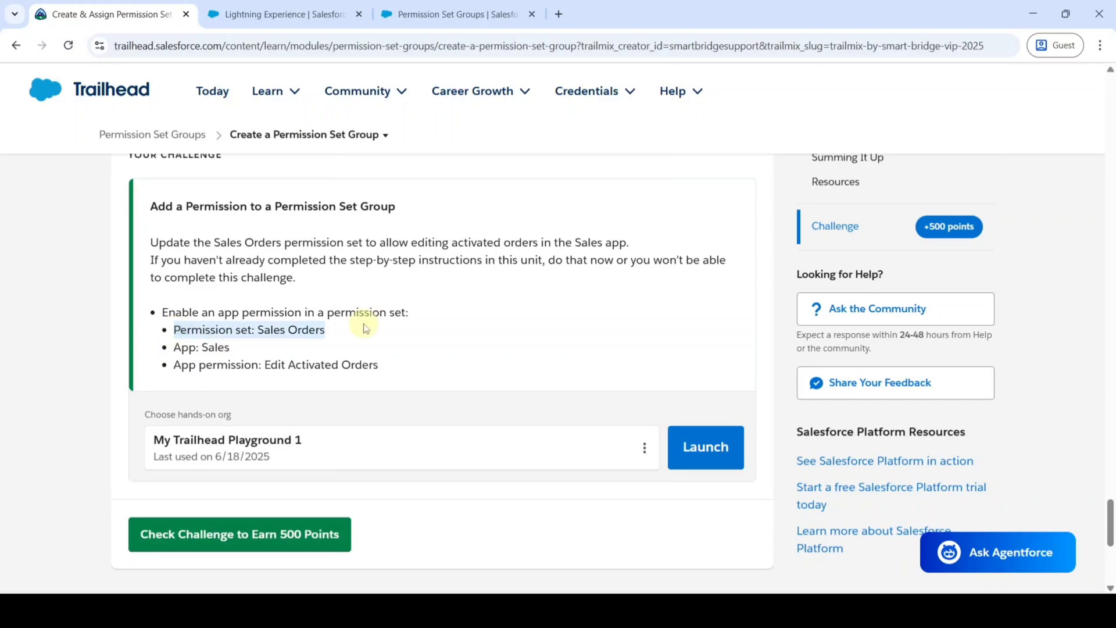
pyautogui.click(427, 7)
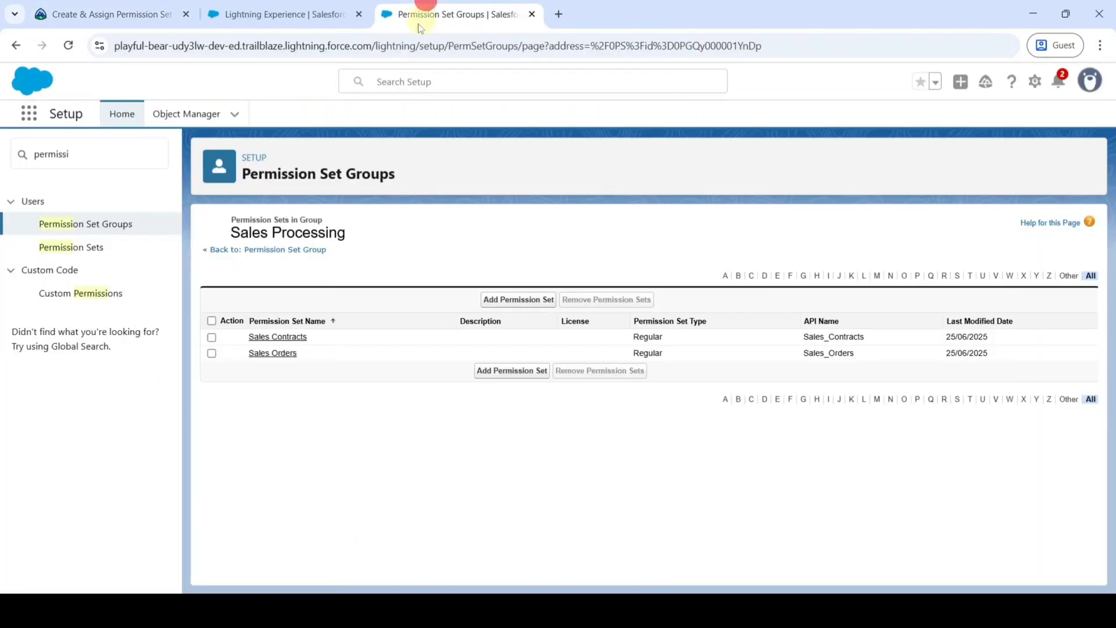
# - Open the App Permissions of the Sales Orders permission set, filtered under S
pyautogui.click(76, 252)
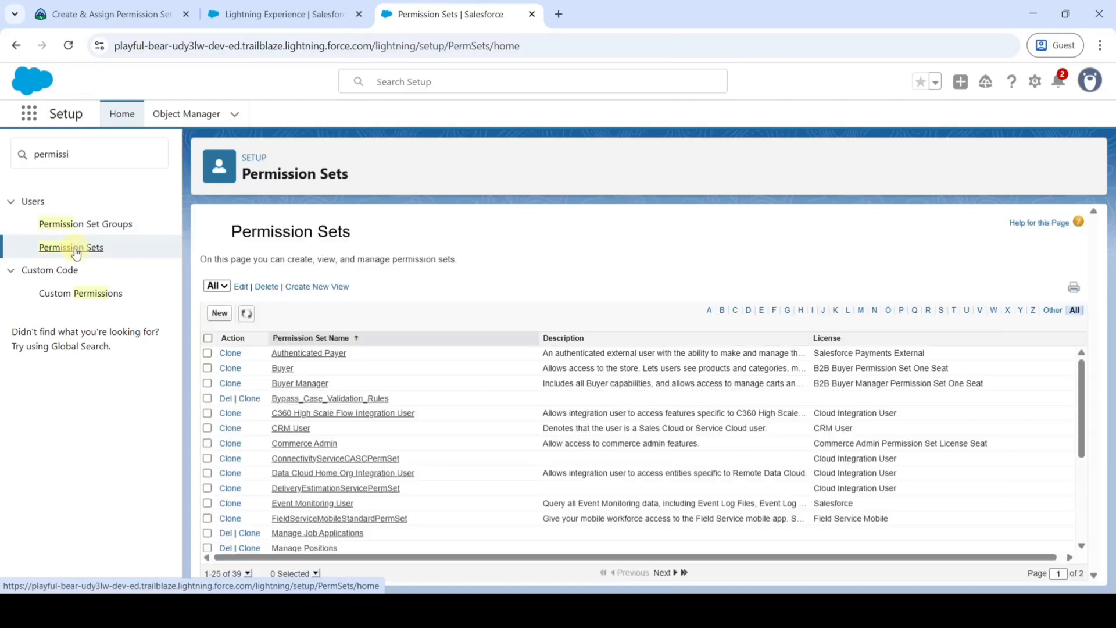
pyautogui.click(942, 311)
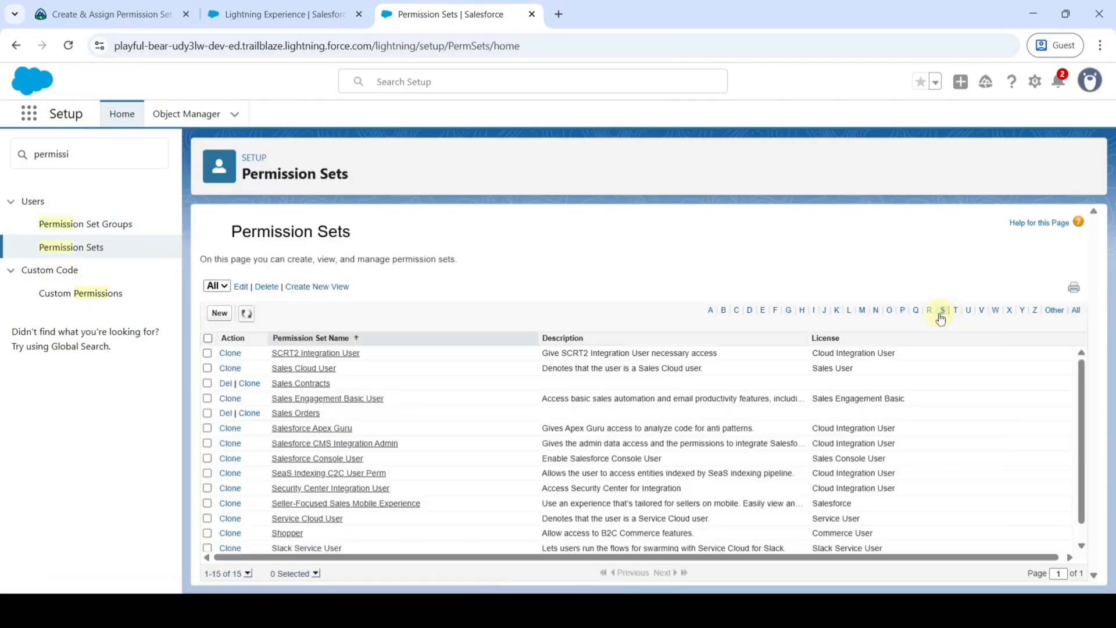
pyautogui.click(302, 414)
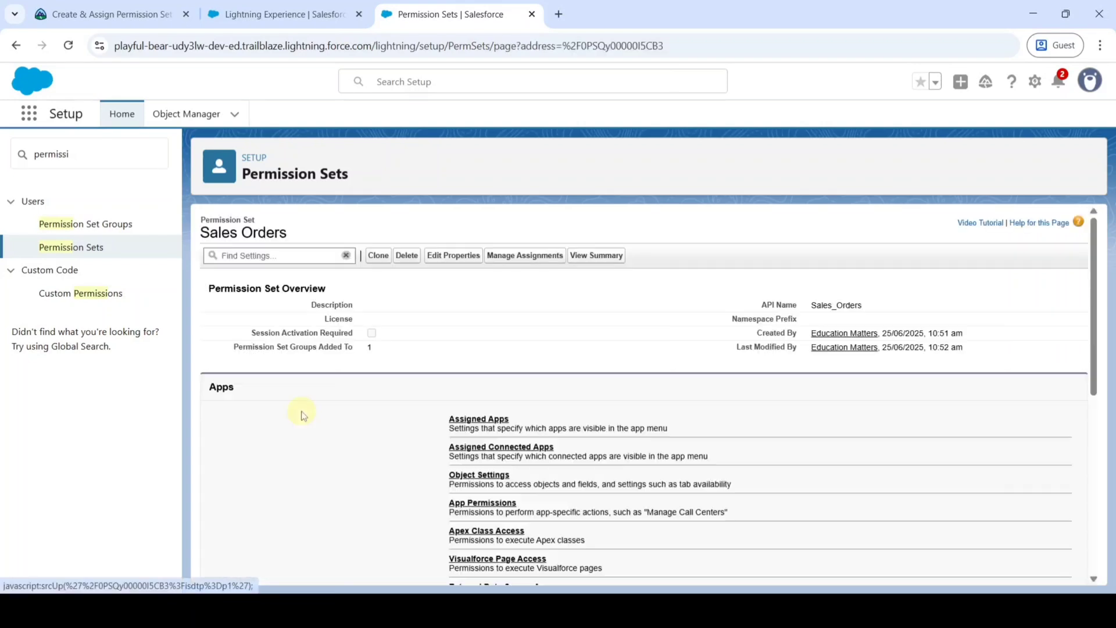
pyautogui.scroll(-3, 593, 395)
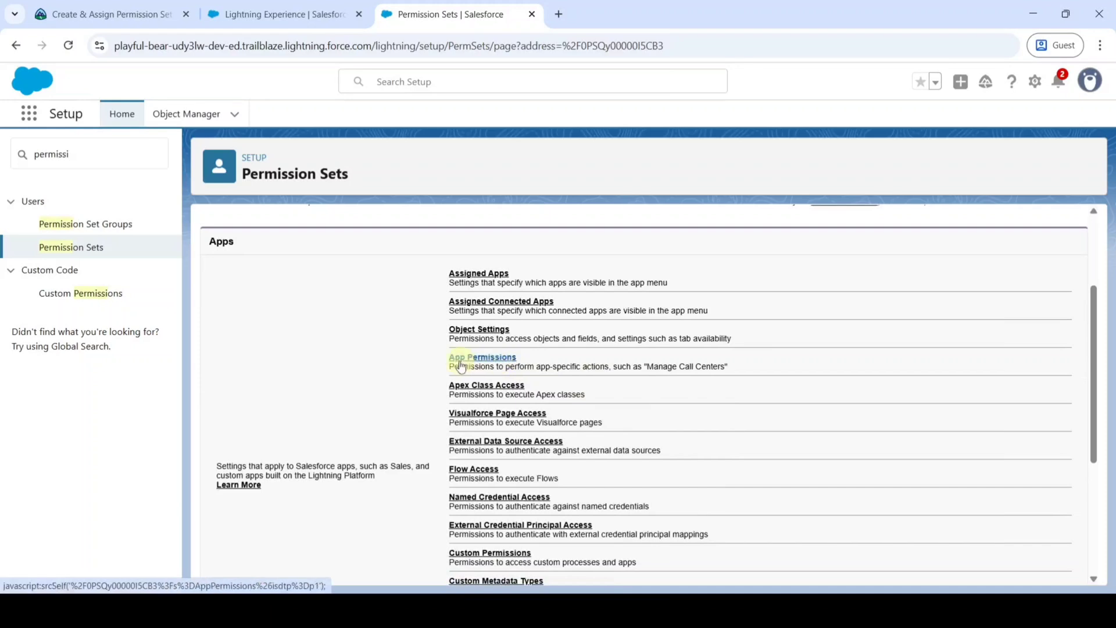
pyautogui.click(477, 358)
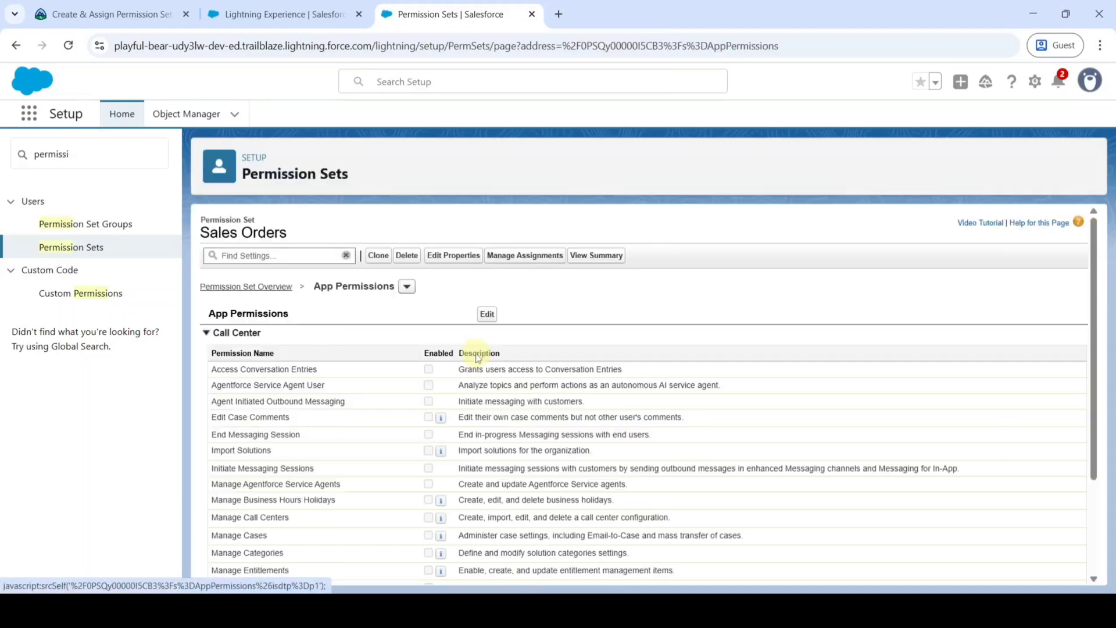
# - Enable Edit Activated Orders in the app permissions and confirm the save
pyautogui.click(487, 313)
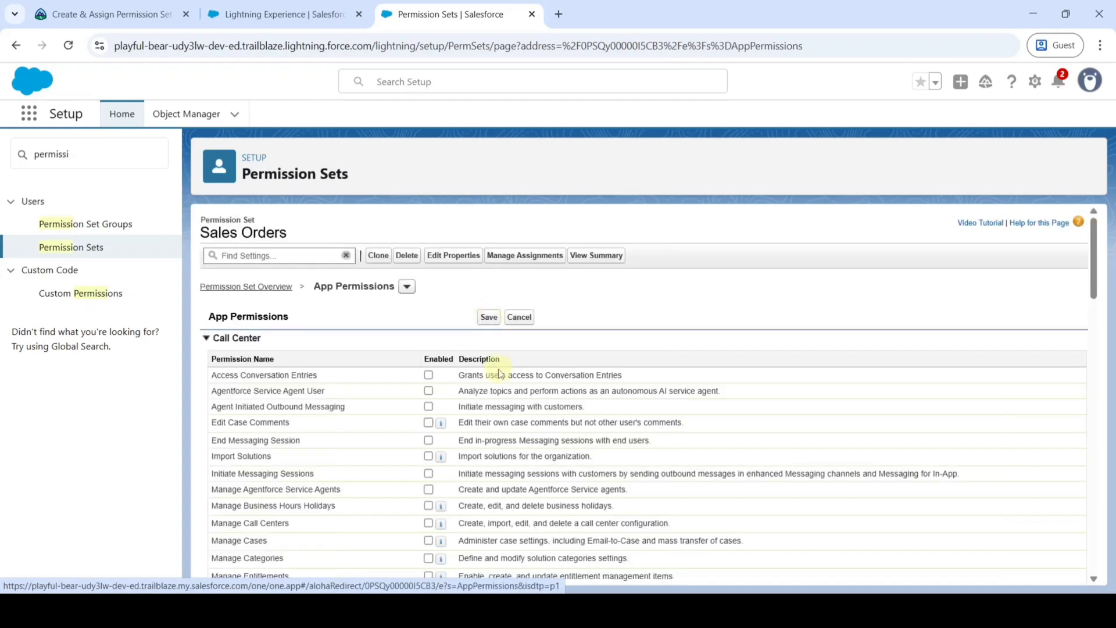
pyautogui.scroll(-15, 491, 369)
pyautogui.scroll(-4, 502, 419)
pyautogui.scroll(3, 502, 418)
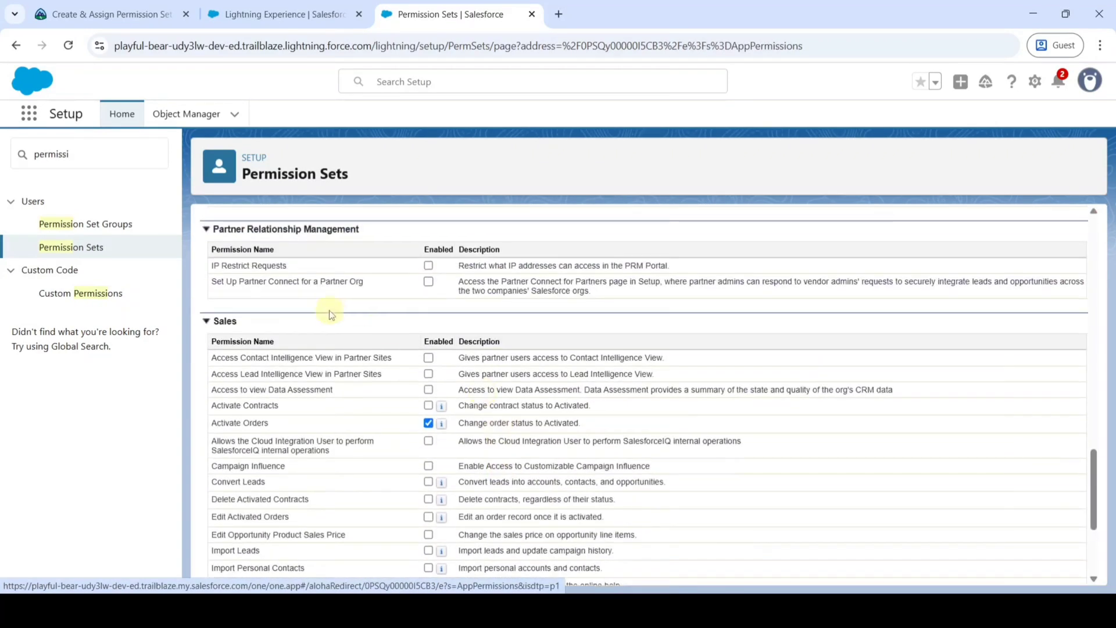
pyautogui.scroll(-2, 400, 404)
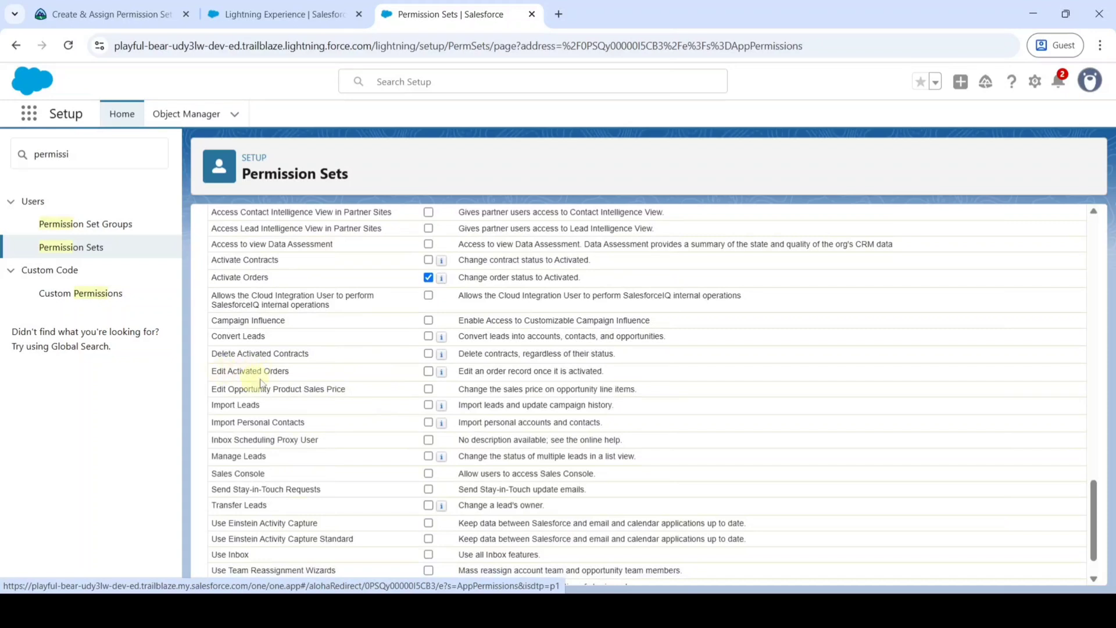
pyautogui.click(428, 372)
pyautogui.scroll(12, 491, 428)
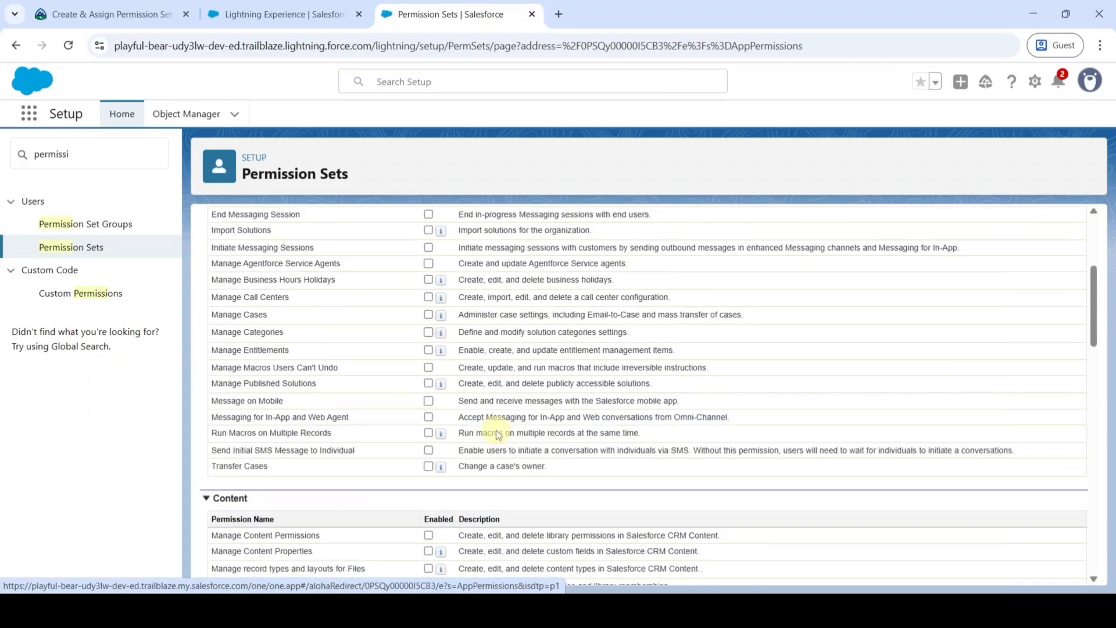
pyautogui.click(487, 318)
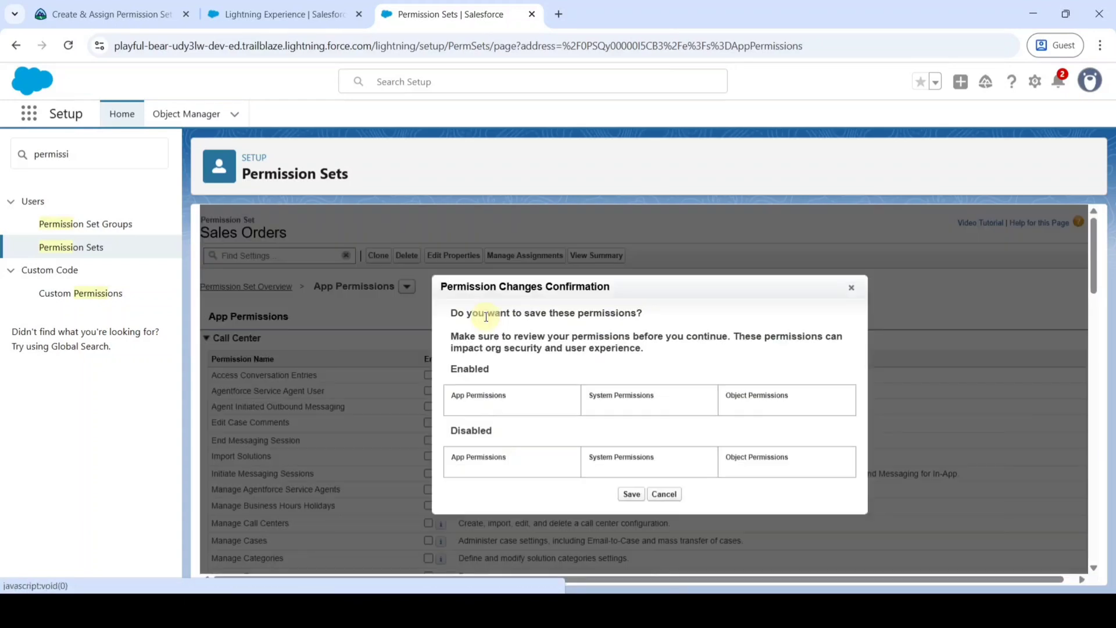
pyautogui.click(622, 501)
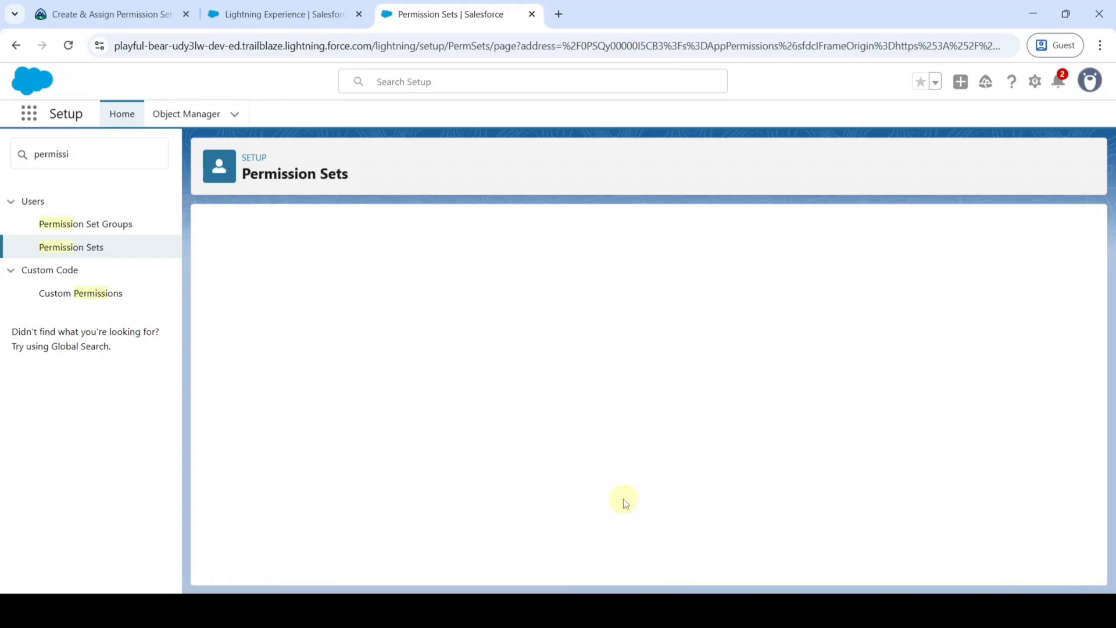
# - Check the Create a Permission Set Group challenge in Trailhead to earn 500 points
pyautogui.click(113, 7)
pyautogui.scroll(-1, 601, 334)
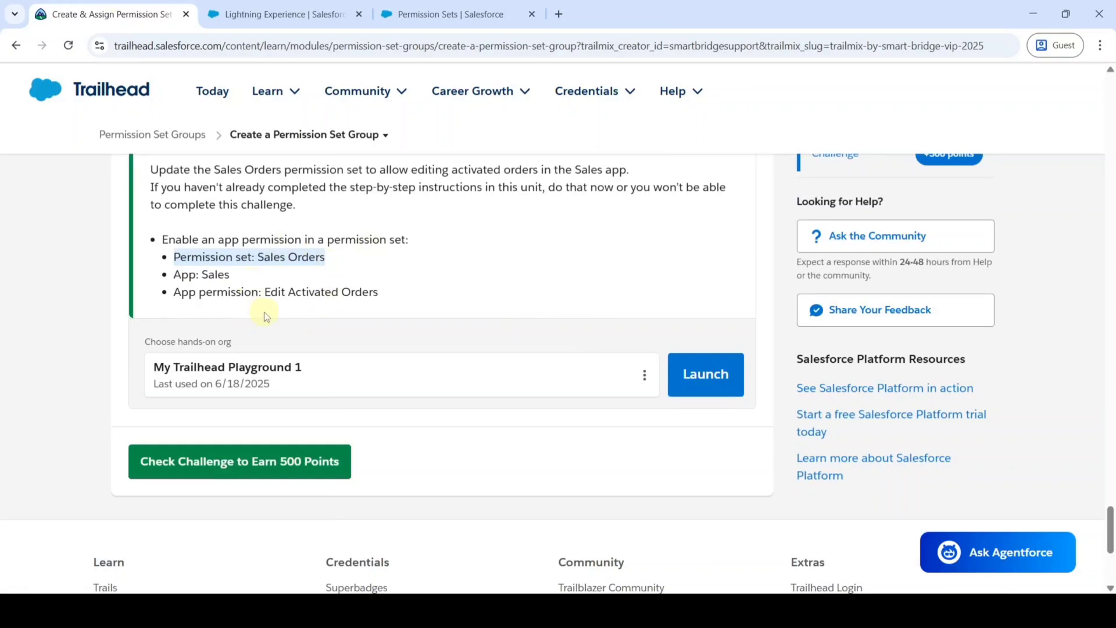
pyautogui.click(220, 462)
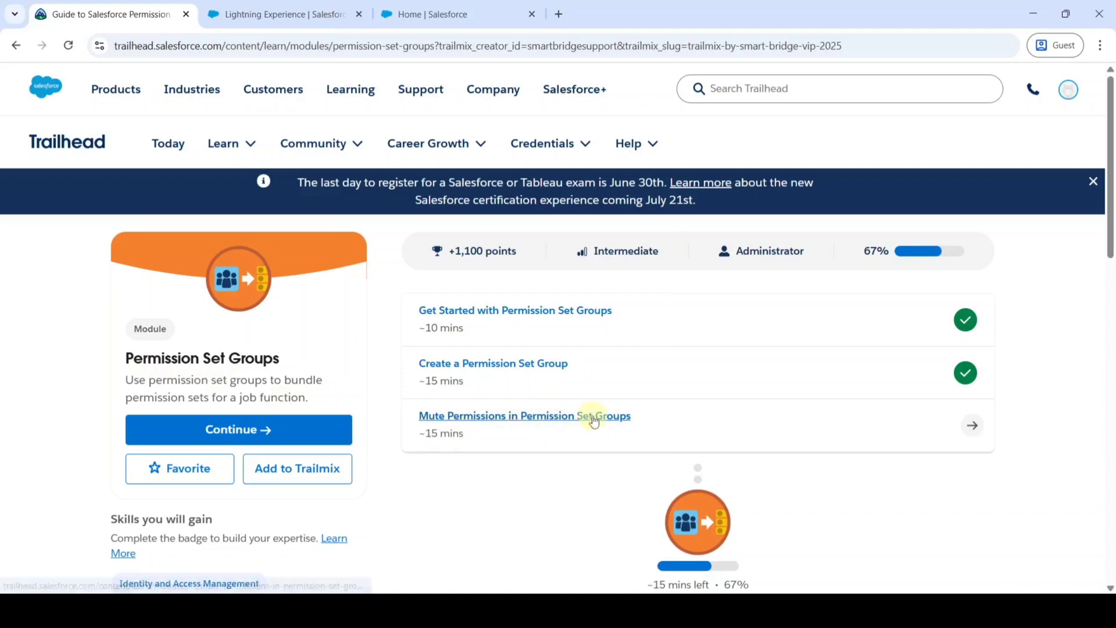
# - Open the Mute Permissions in Permission Set Groups unit and scroll to its hands-on challenge
pyautogui.click(514, 418)
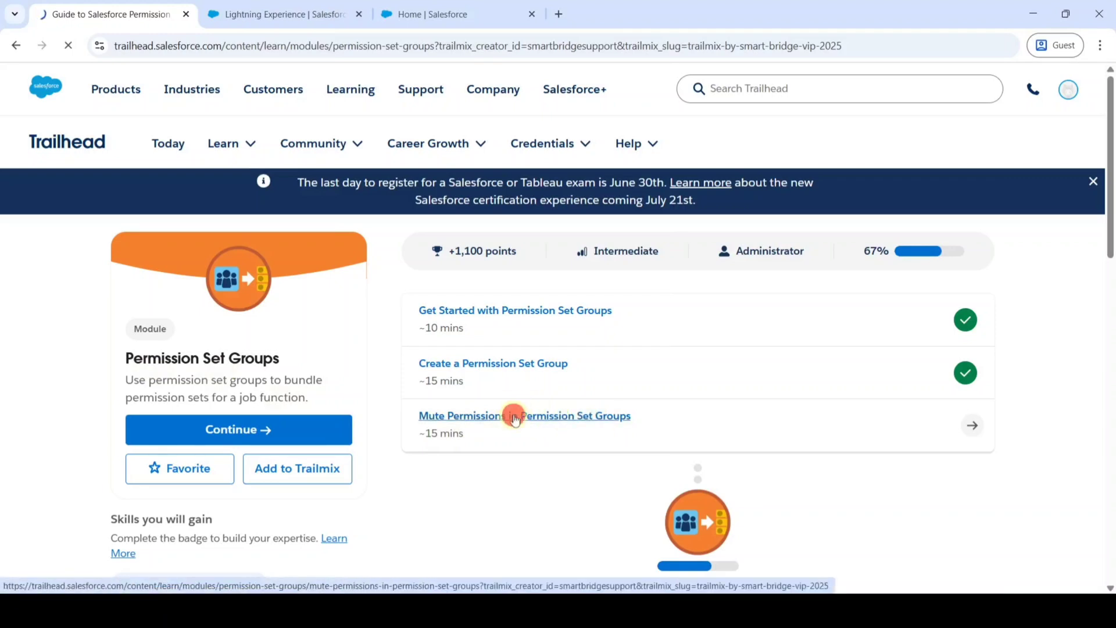
pyautogui.scroll(-10, 505, 416)
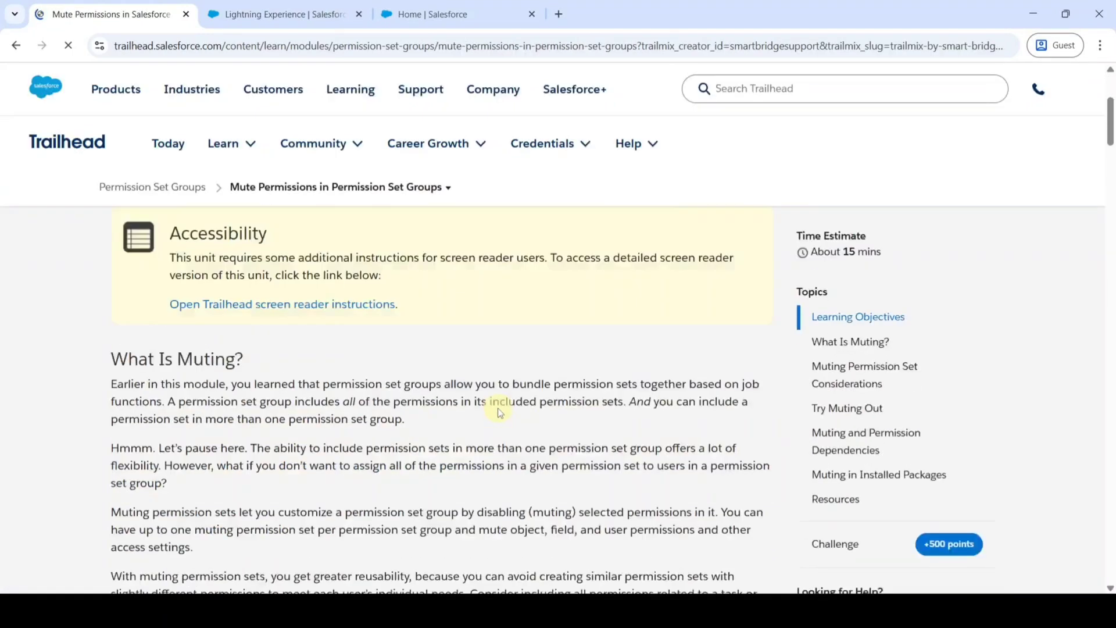
pyautogui.scroll(-20, 498, 411)
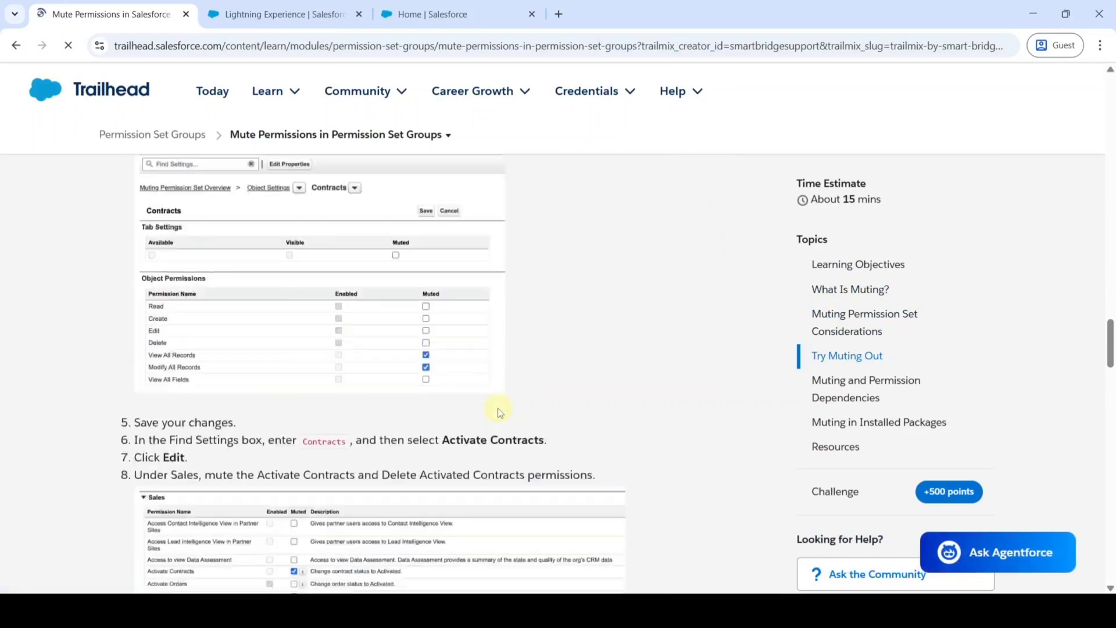
pyautogui.scroll(-20, 497, 411)
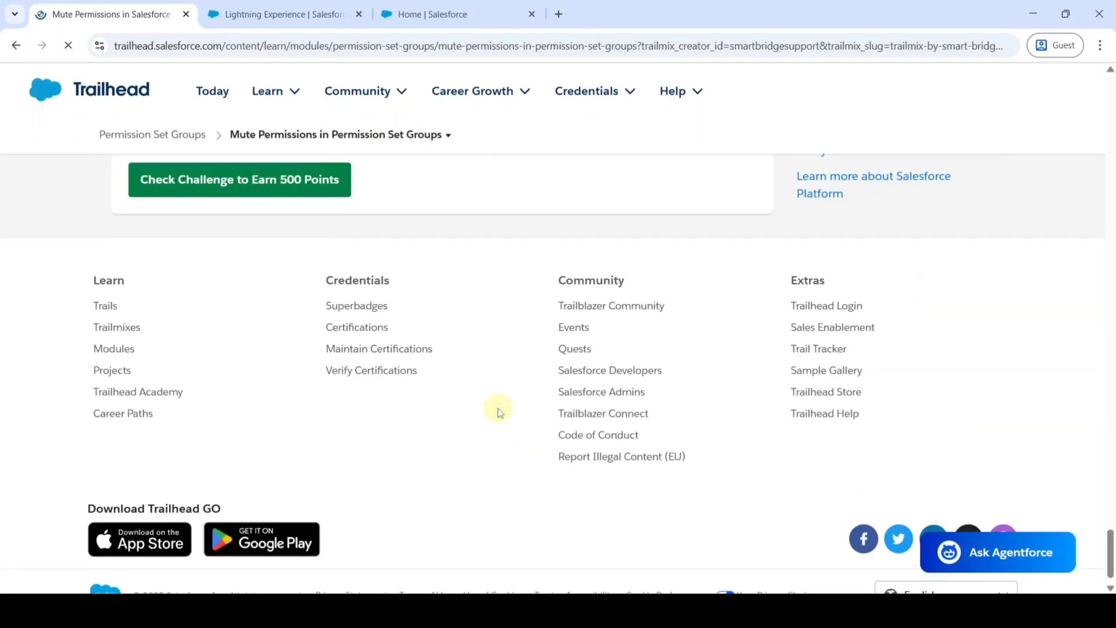
pyautogui.scroll(5, 457, 360)
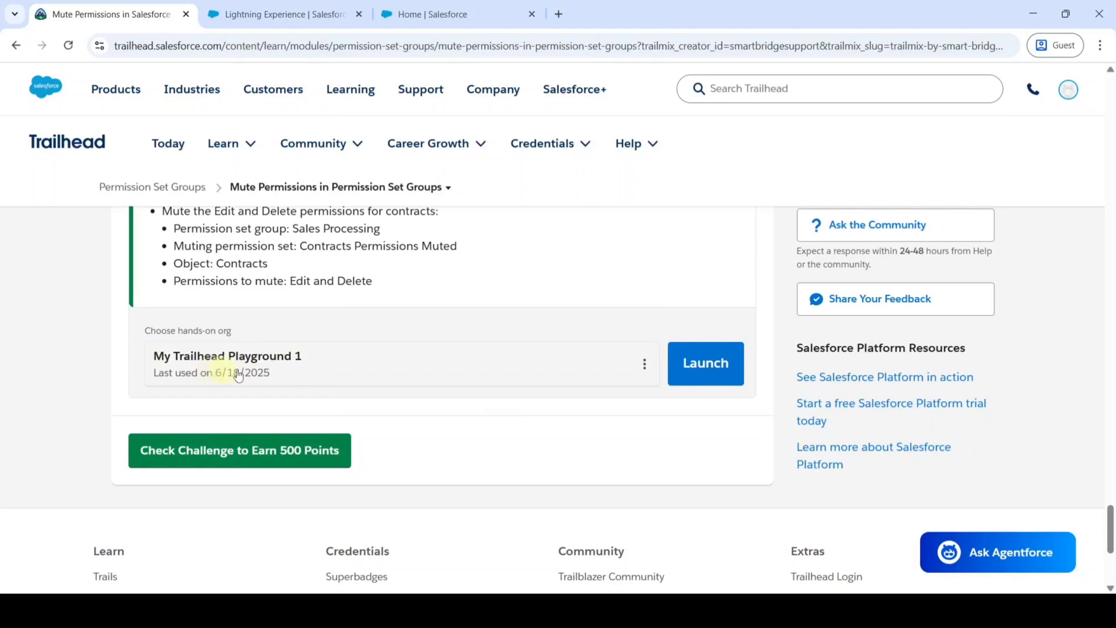
# - Launch the playground org, reread the challenge's mute instruction, and switch to Setup Home
pyautogui.click(673, 365)
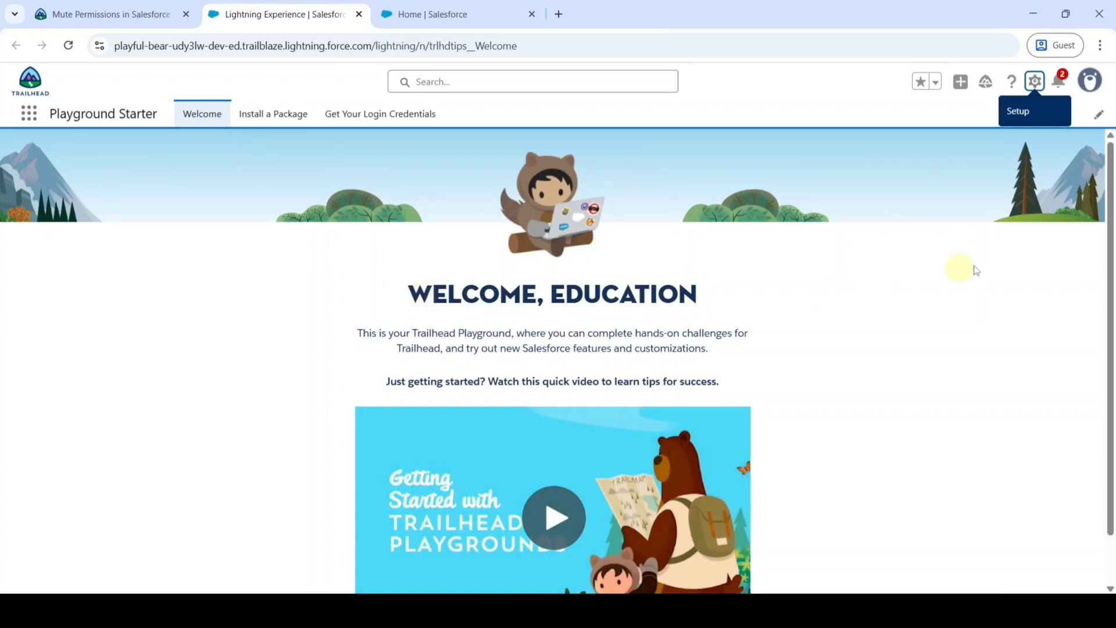
pyautogui.click(1034, 81)
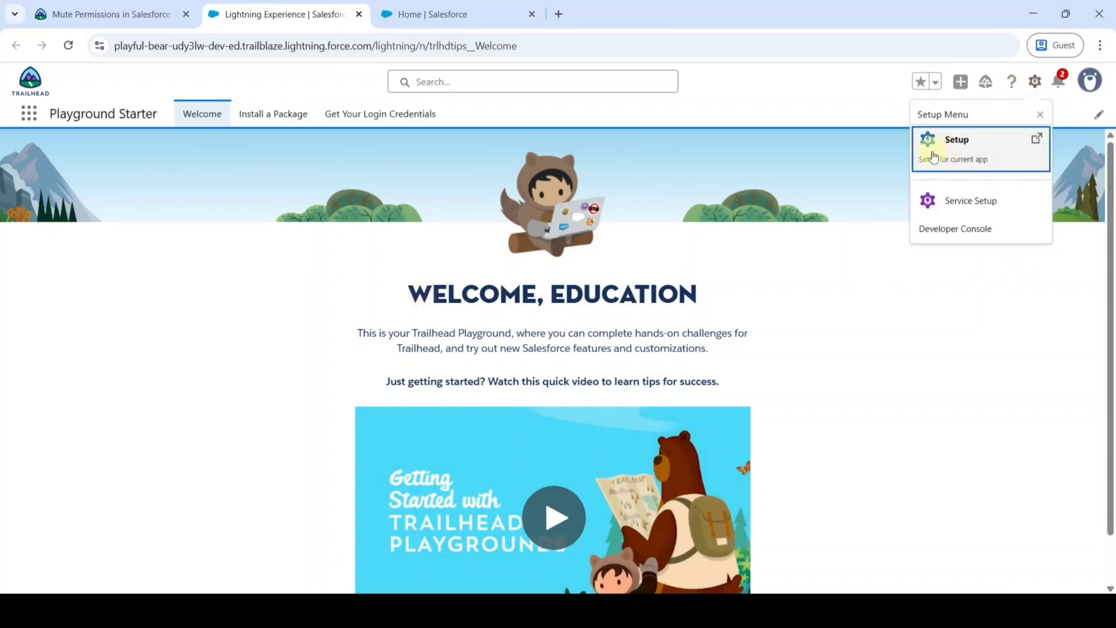
pyautogui.click(441, 14)
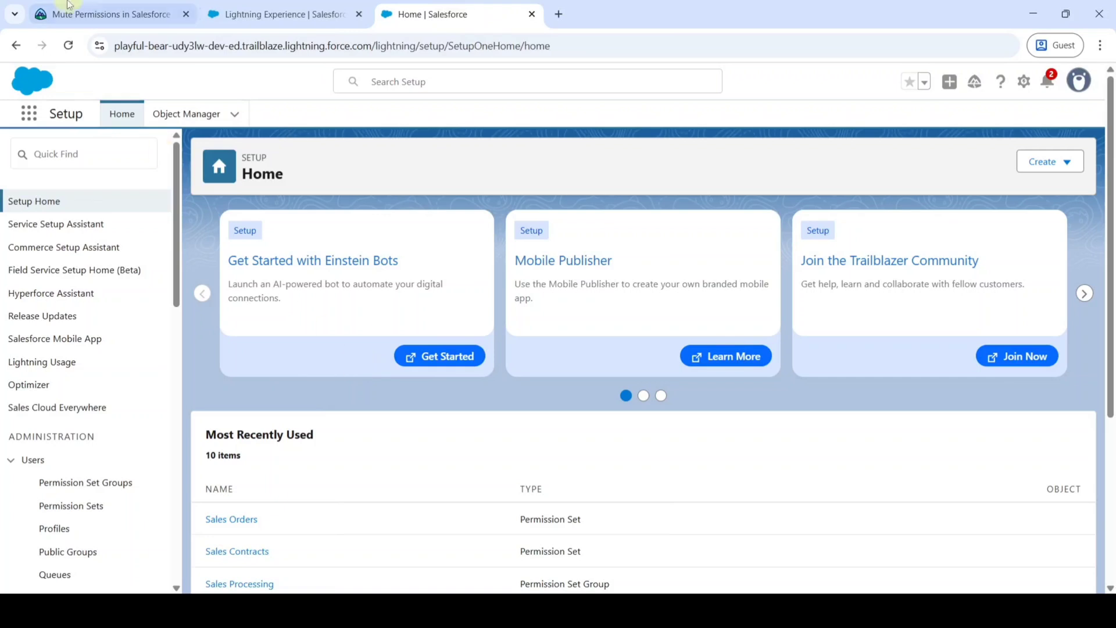
pyautogui.click(105, 14)
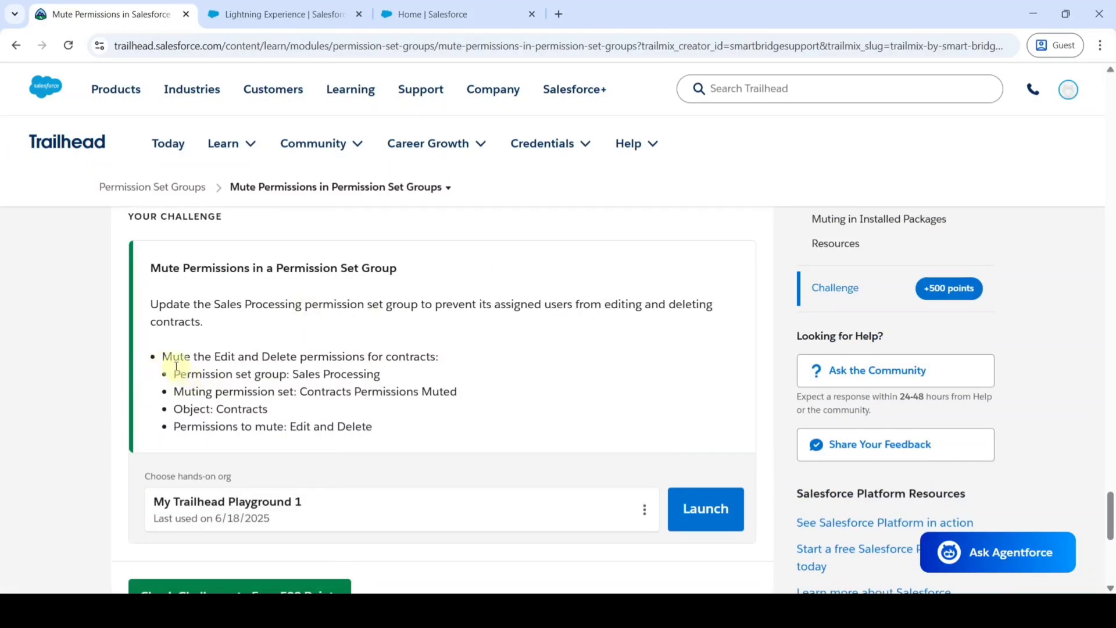
pyautogui.moveTo(164, 361); pyautogui.dragTo(429, 361)
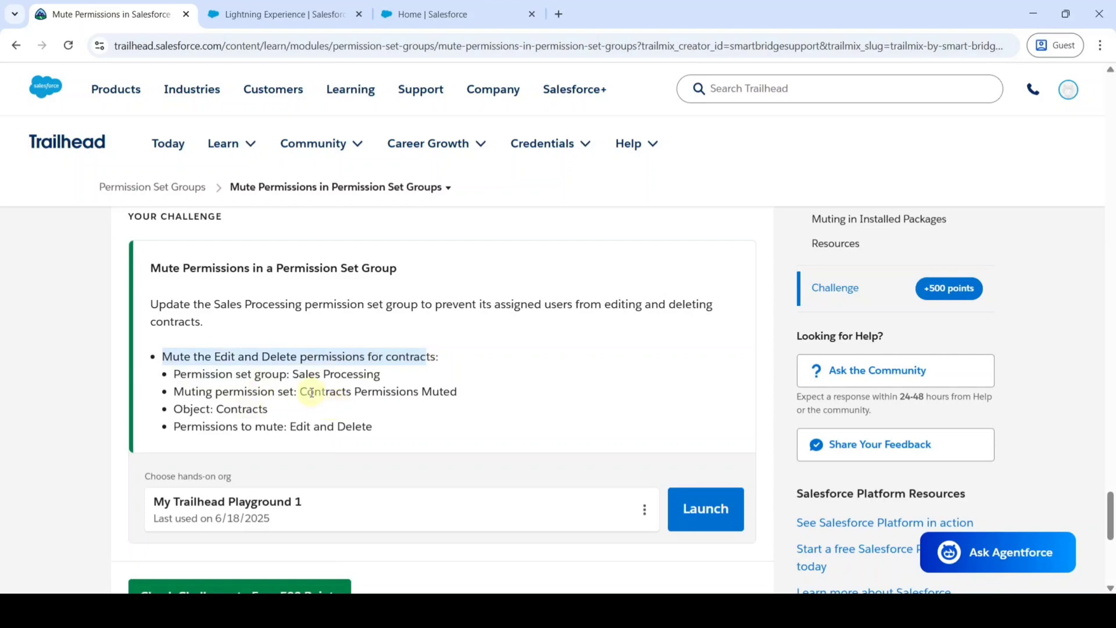
pyautogui.click(494, 4)
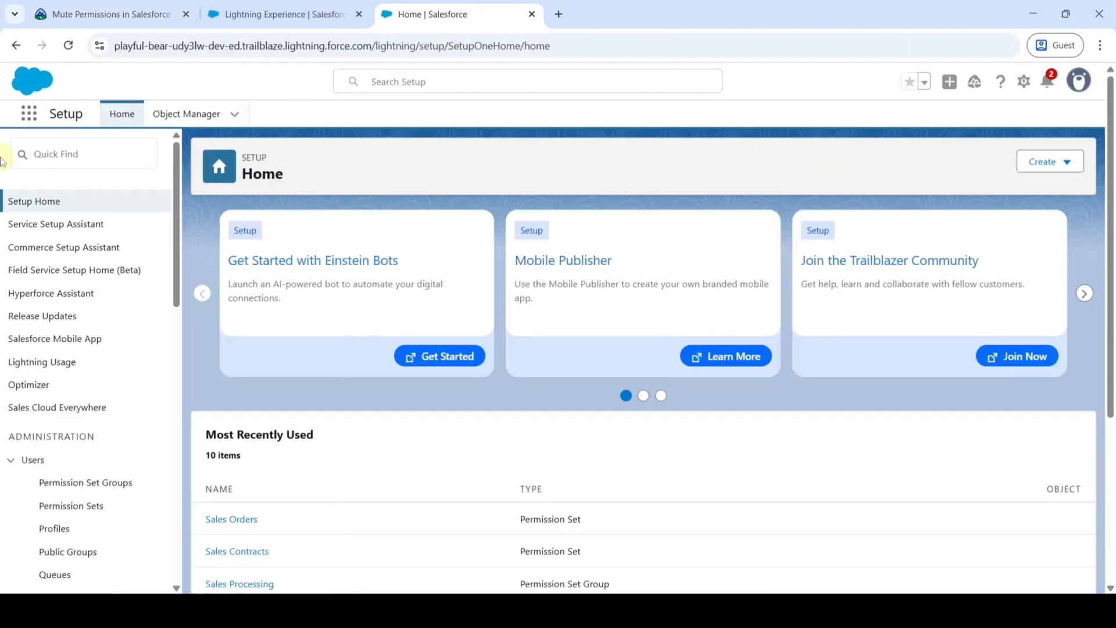
# - Find Permission Set Groups via Quick Find 'permission' and open Sales Processing's empty muting permission set list
pyautogui.click(77, 159)
pyautogui.write('perm')
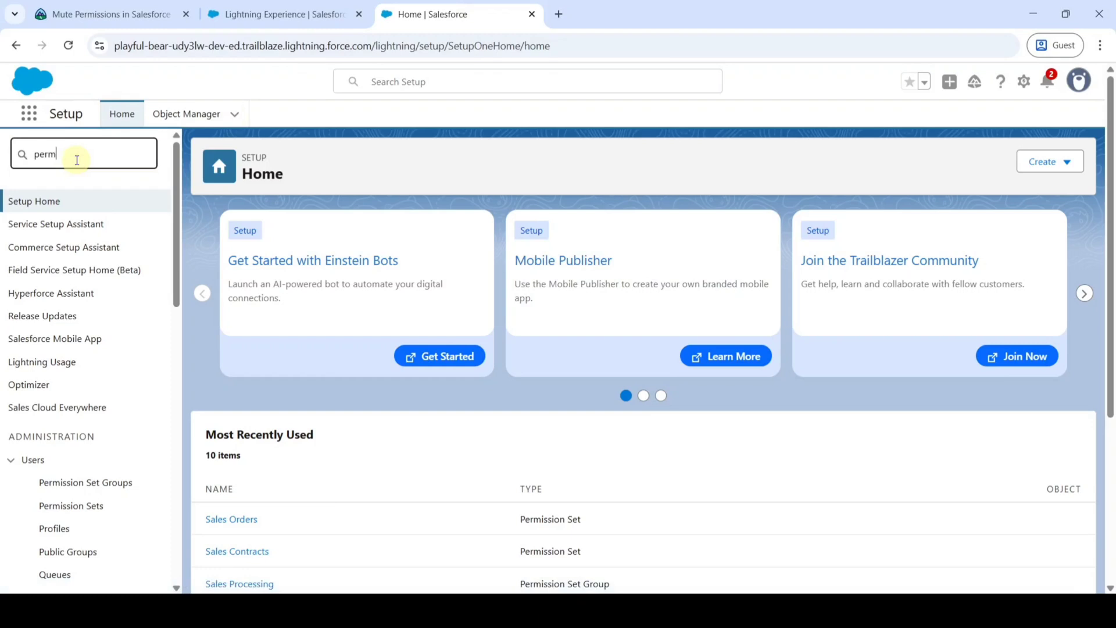
pyautogui.write('ission')
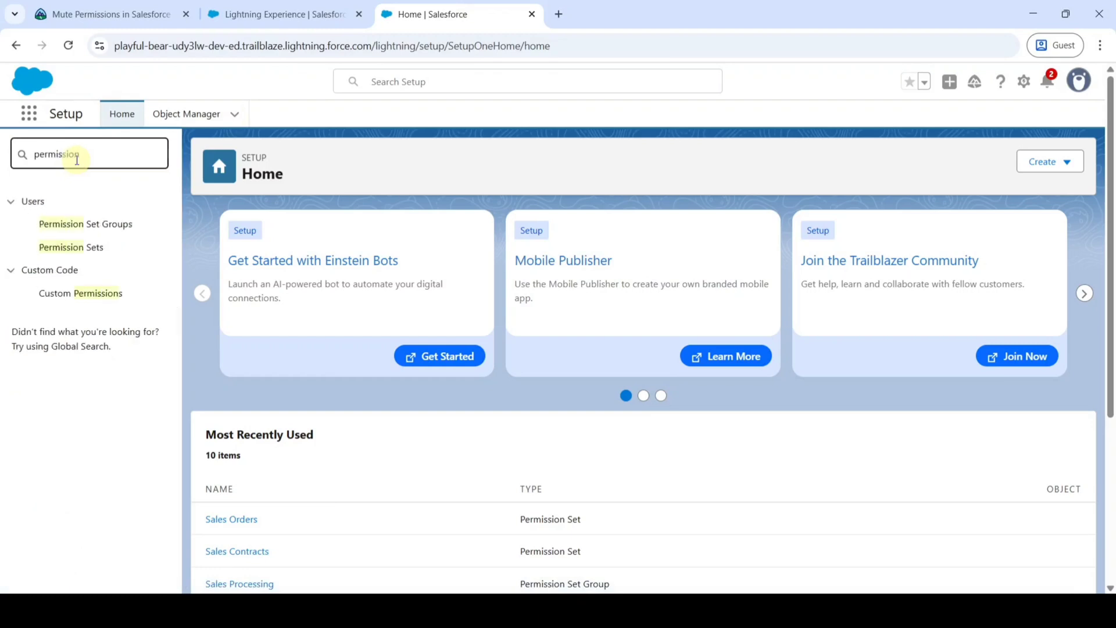
pyautogui.click(95, 225)
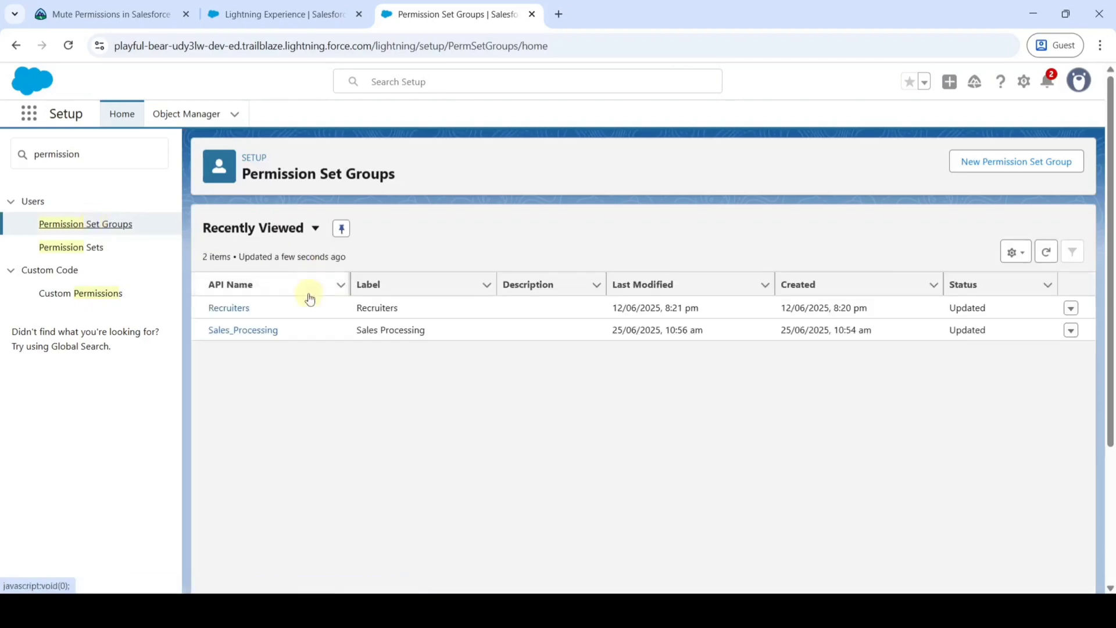
pyautogui.click(249, 331)
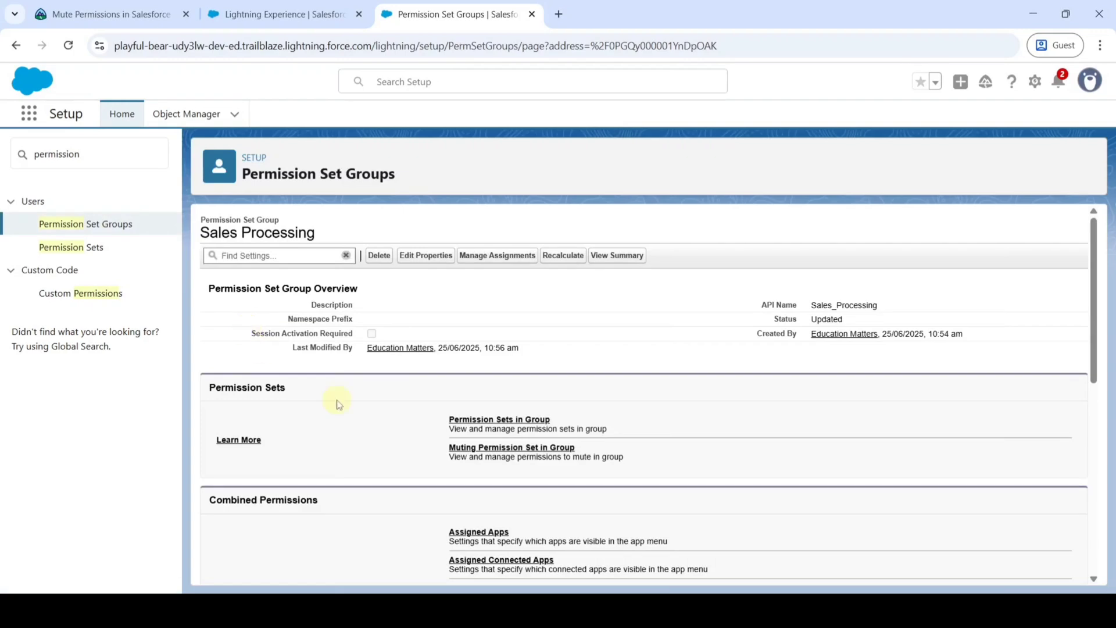
pyautogui.click(491, 451)
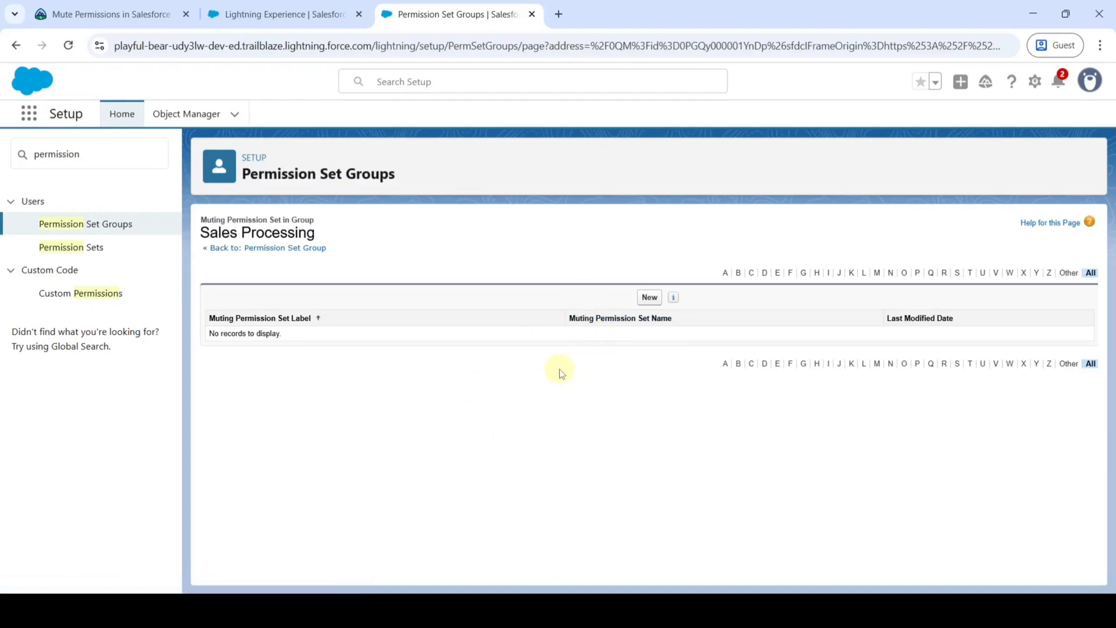
# - Start a new muting permission set, clear the defaults, and enter the label 'Contracts Permissions Muted' from Trailhead
pyautogui.click(646, 298)
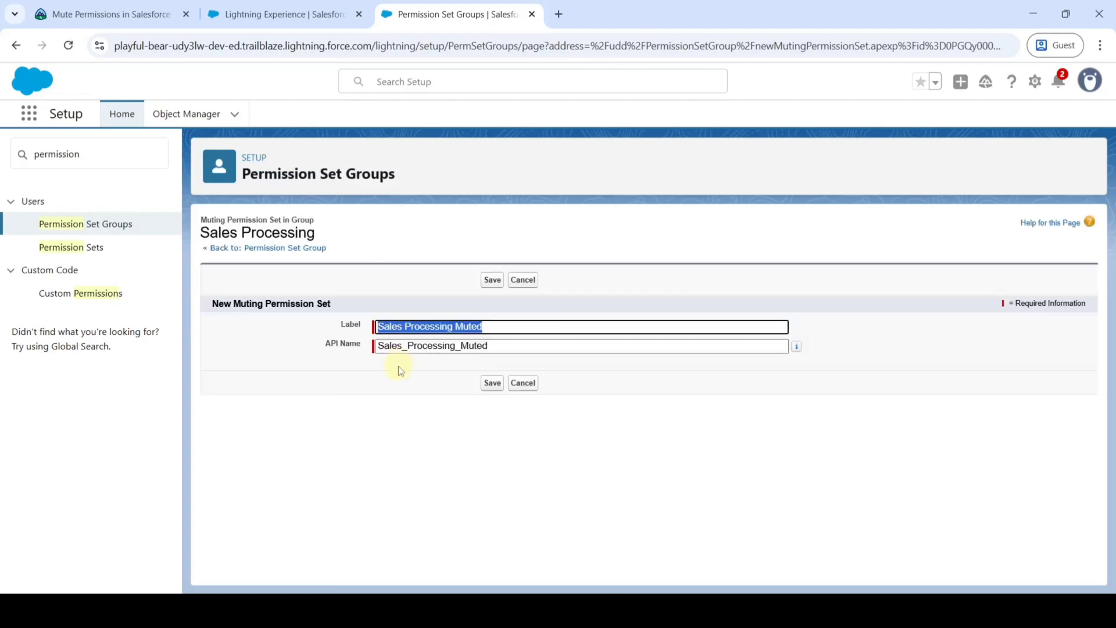
pyautogui.press('BackSpace')
pyautogui.moveTo(498, 346); pyautogui.dragTo(381, 346)
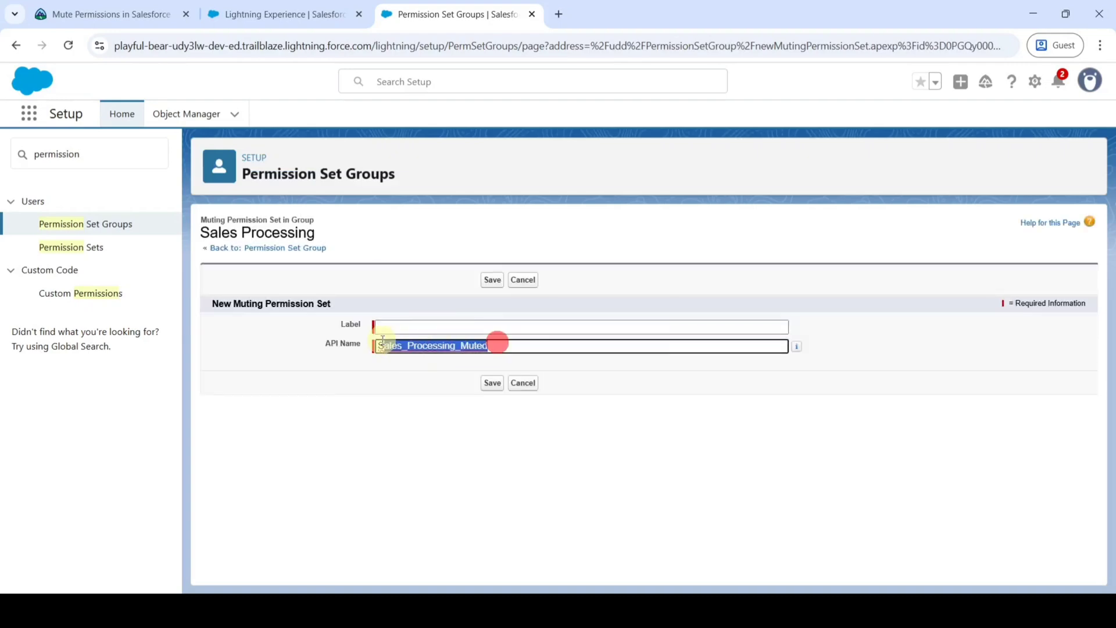
pyautogui.press('BackSpace')
pyautogui.click(111, 12)
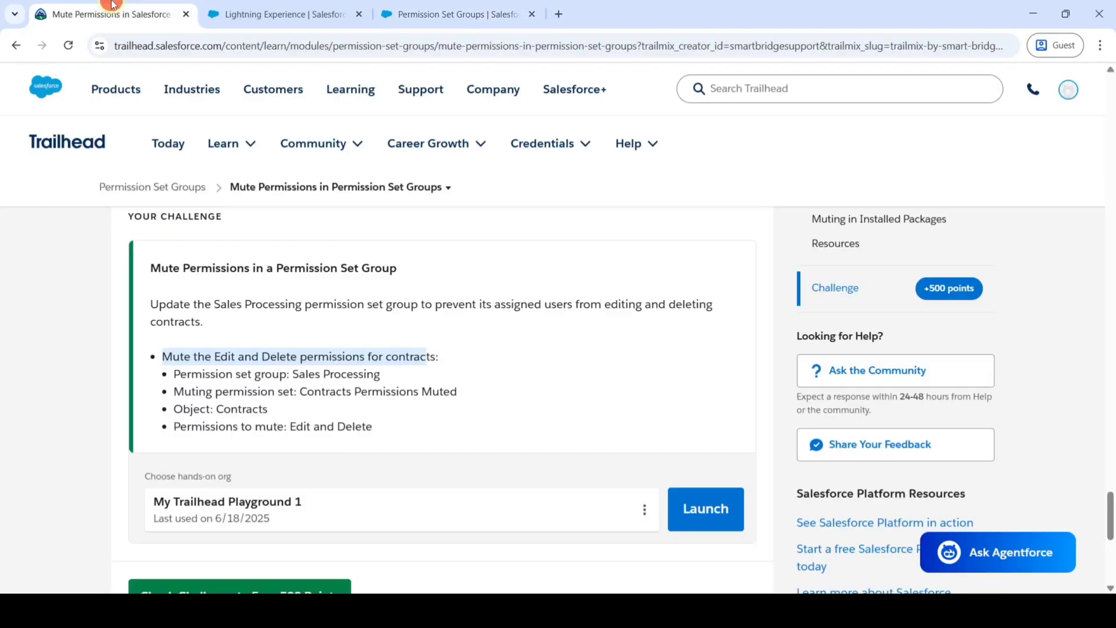
pyautogui.scroll(15, 252, 411)
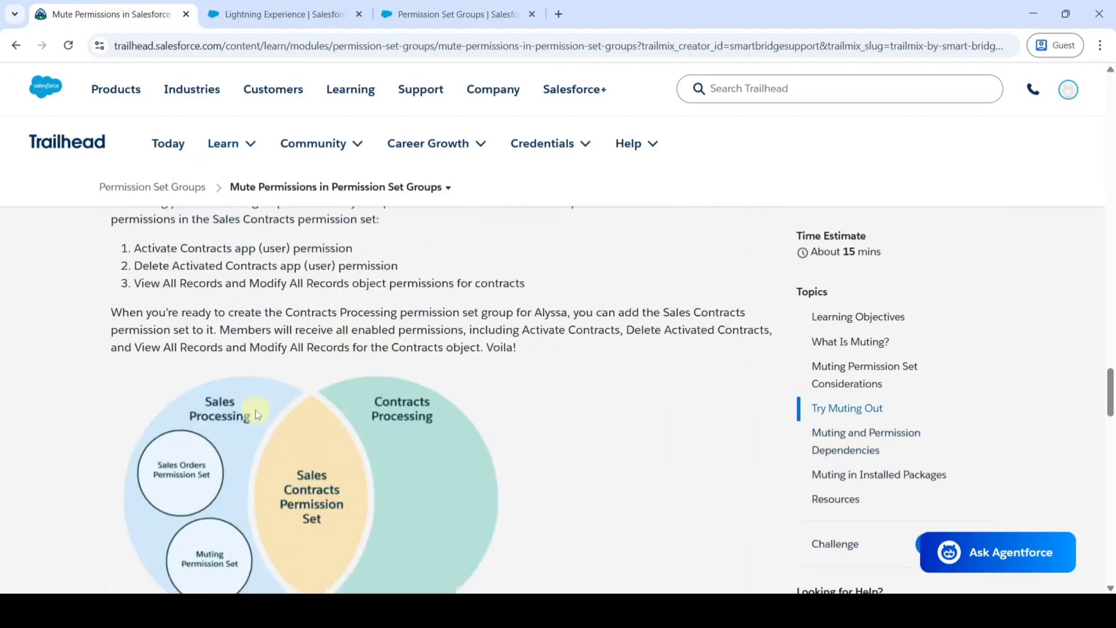
pyautogui.scroll(3, 255, 409)
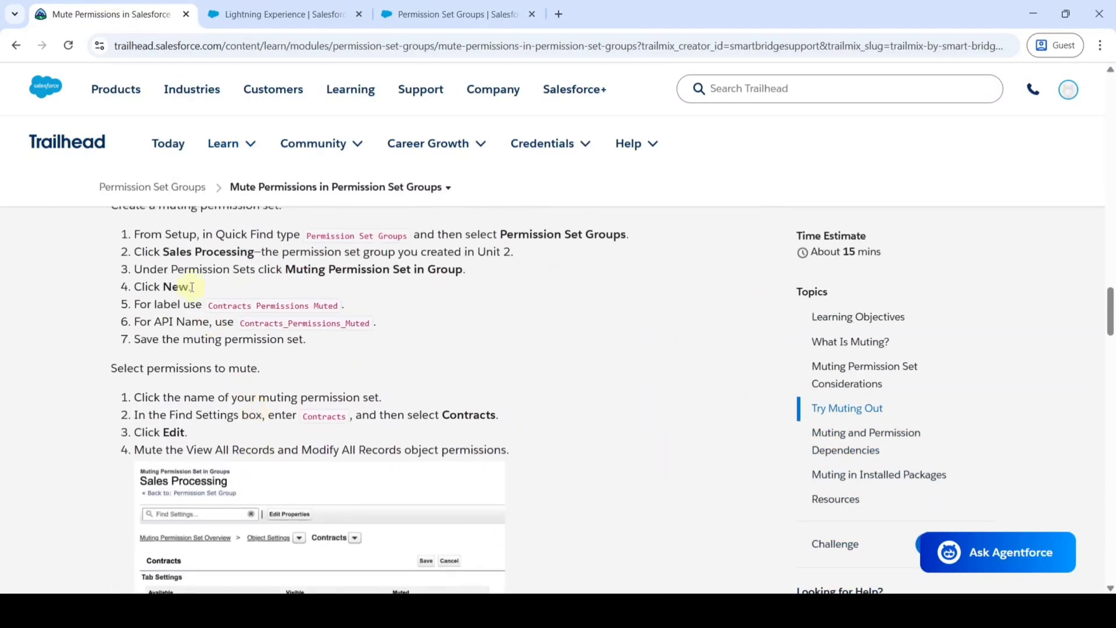
pyautogui.moveTo(209, 305); pyautogui.dragTo(344, 302)
pyautogui.hotkey('ctrl', 'c')
pyautogui.click(425, 14)
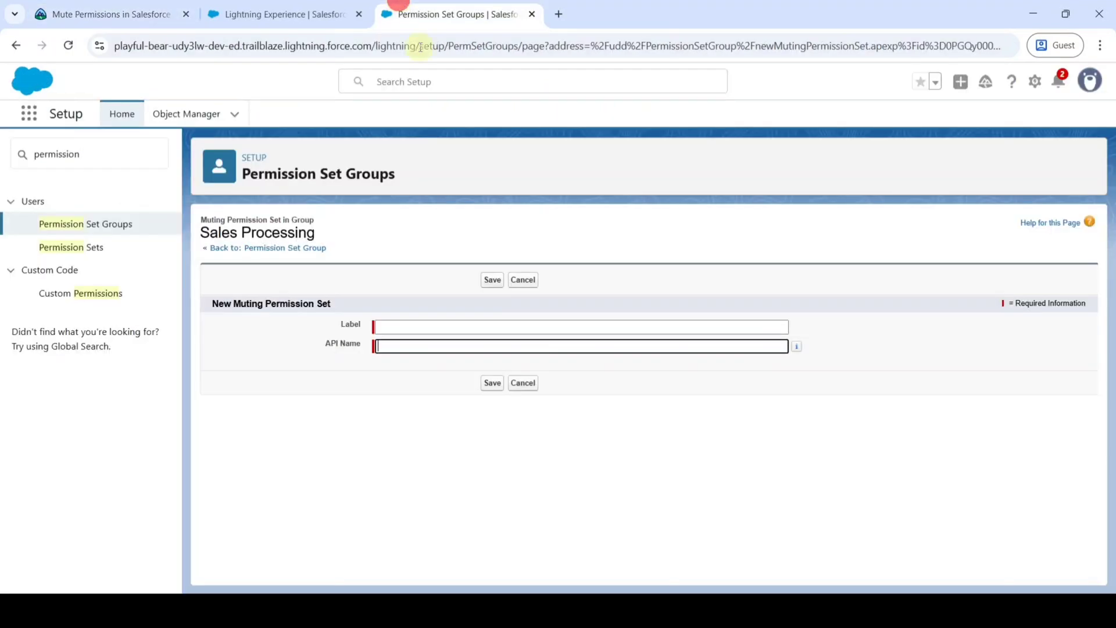
pyautogui.click(485, 329)
pyautogui.hotkey('ctrl', 'v')
pyautogui.click(361, 288)
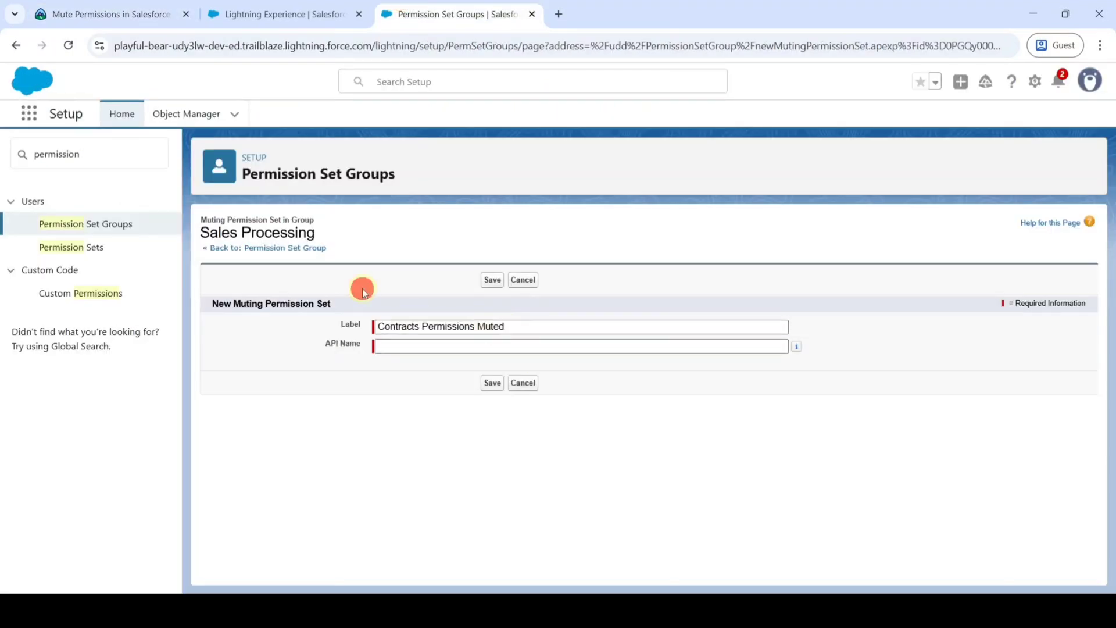
# - Paste the API name 'Contracts_Permissions_Muted' copied from Trailhead and save the muting permission set
pyautogui.click(129, 12)
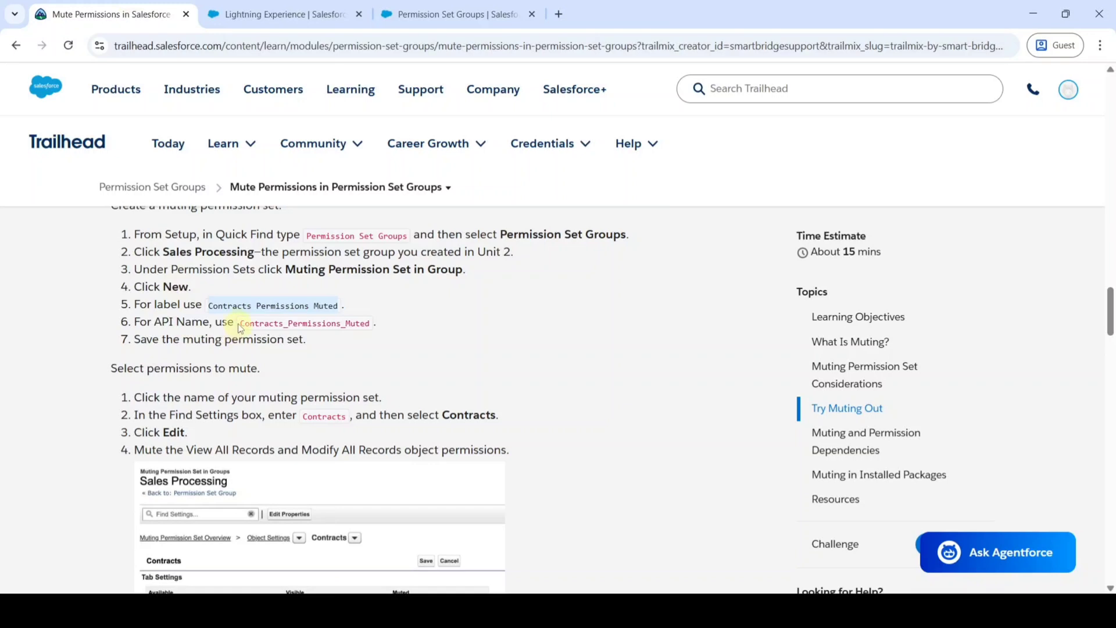
pyautogui.moveTo(239, 326); pyautogui.dragTo(376, 324)
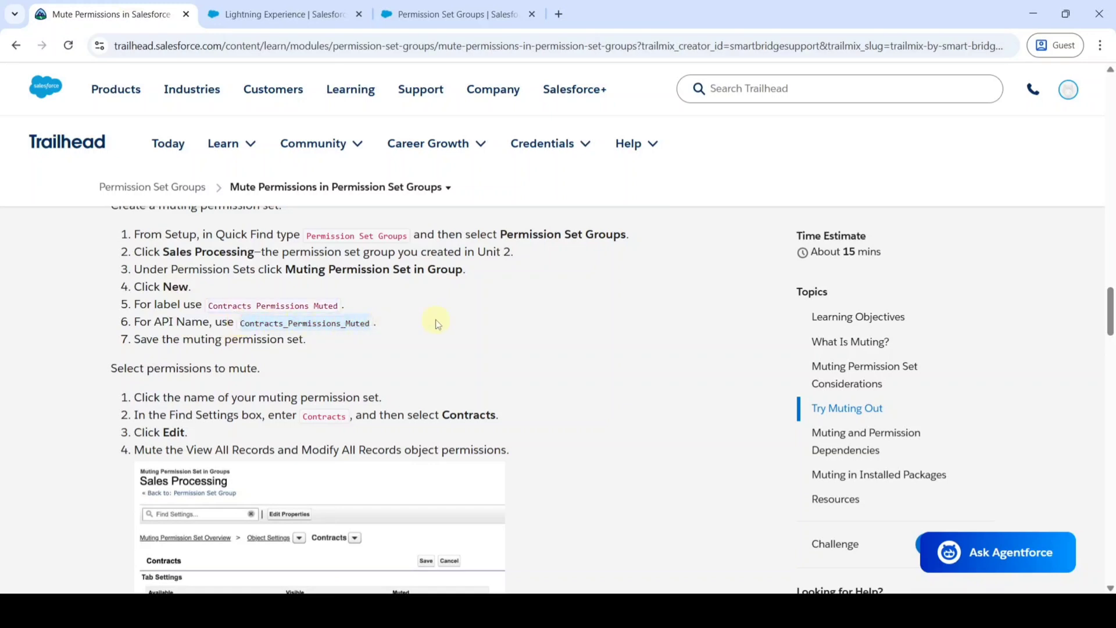
pyautogui.hotkey('ctrl', 'c')
pyautogui.click(453, 14)
pyautogui.click(490, 345)
pyautogui.hotkey('ctrl', 'v')
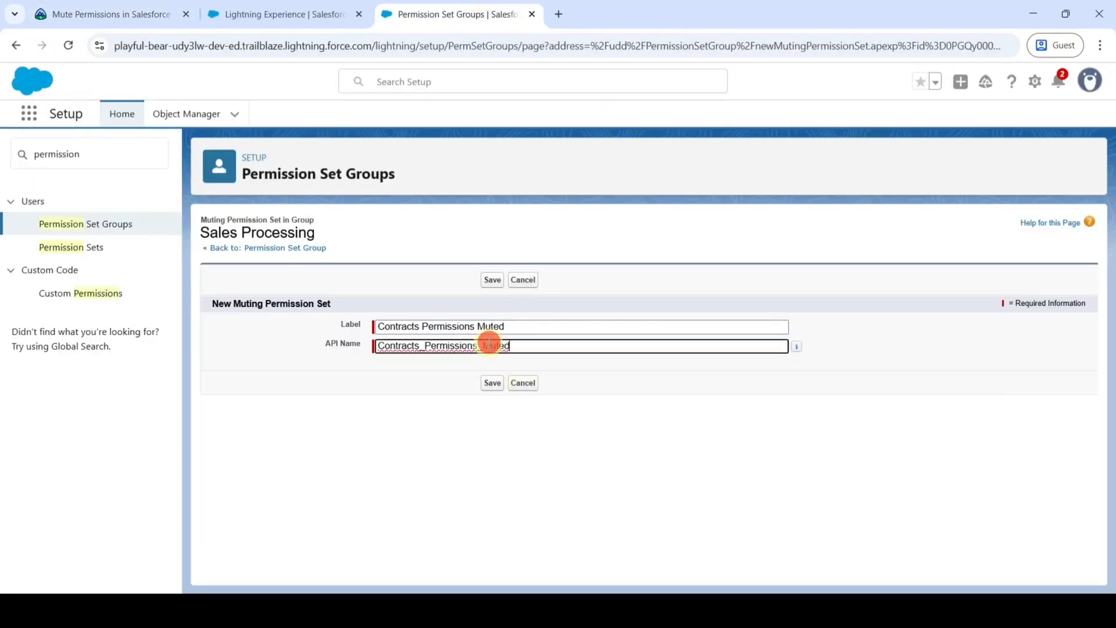
pyautogui.click(491, 281)
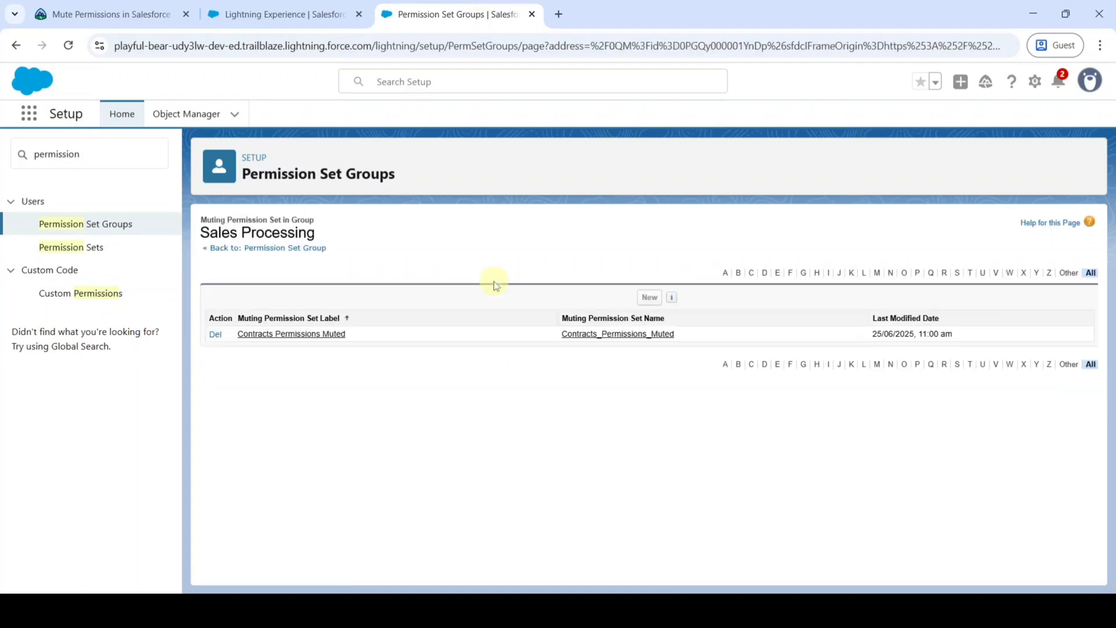
# - In Contracts Permissions Muted, find the Contracts object settings by searching 'cont' and start editing
pyautogui.click(283, 335)
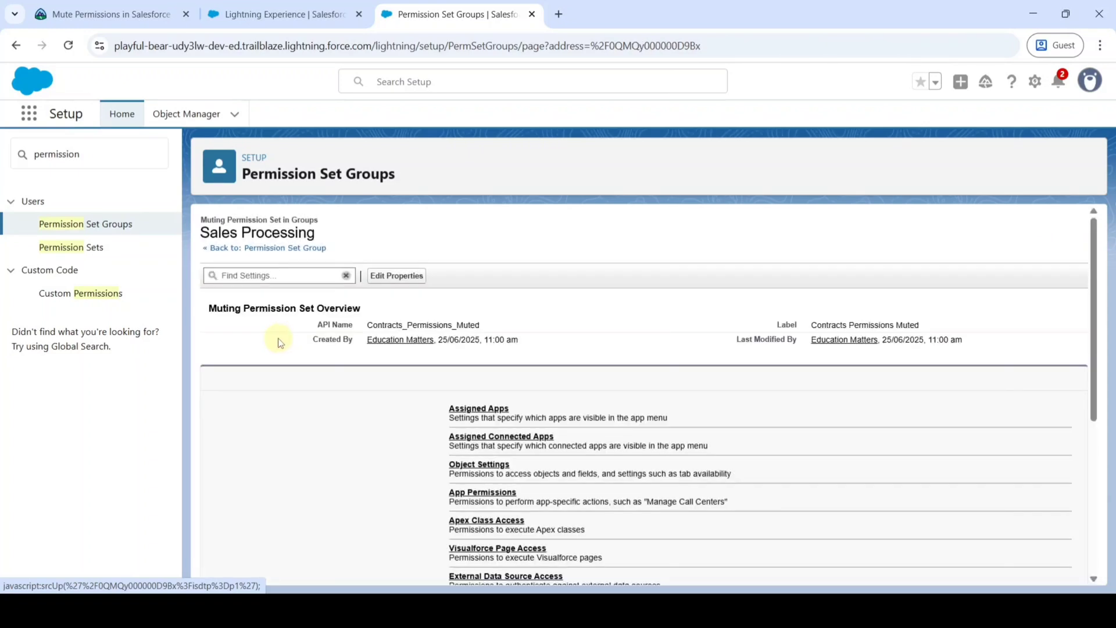
pyautogui.click(263, 281)
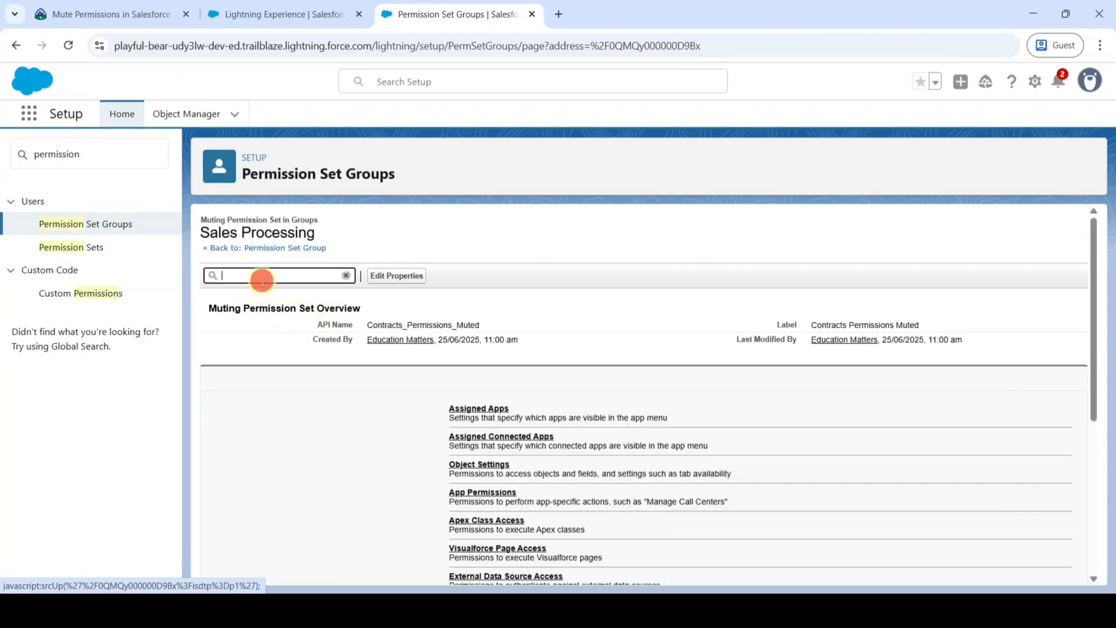
pyautogui.write('contra')
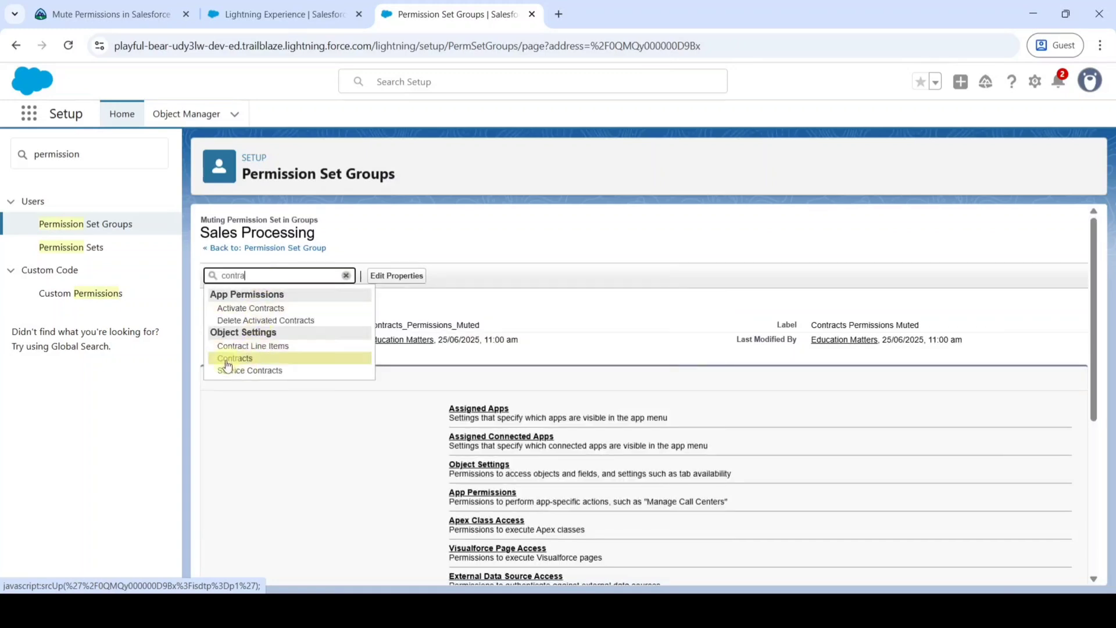
pyautogui.click(244, 358)
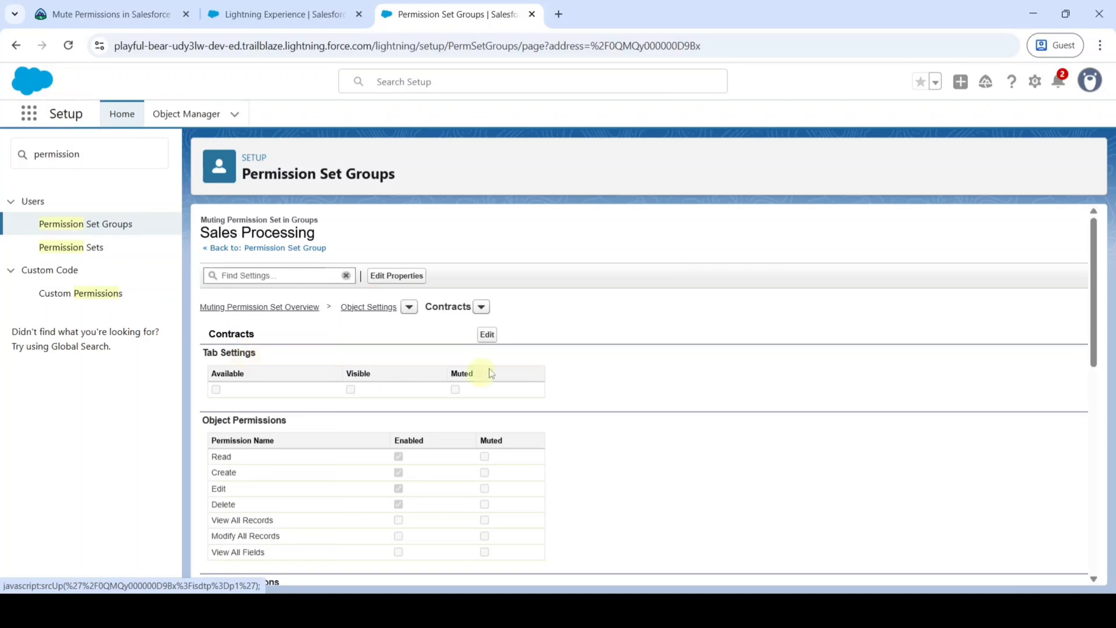
pyautogui.click(486, 337)
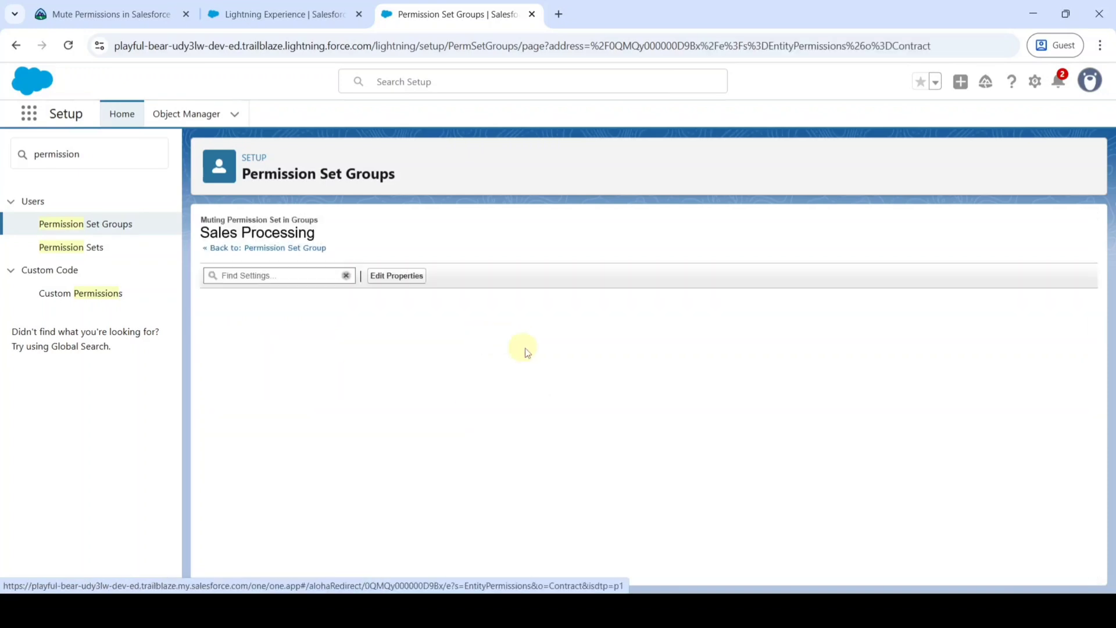
# - Mute Edit, Delete and Modify All Records on Contracts and save
pyautogui.scroll(-1, 519, 372)
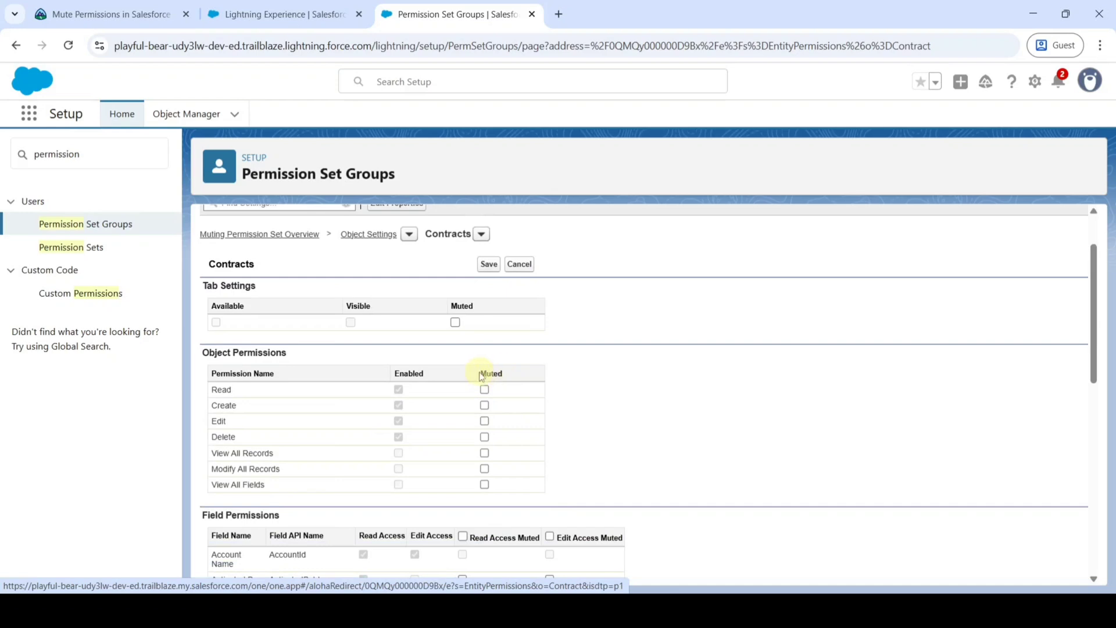
pyautogui.click(484, 420)
pyautogui.click(484, 437)
pyautogui.click(484, 468)
pyautogui.scroll(2, 508, 465)
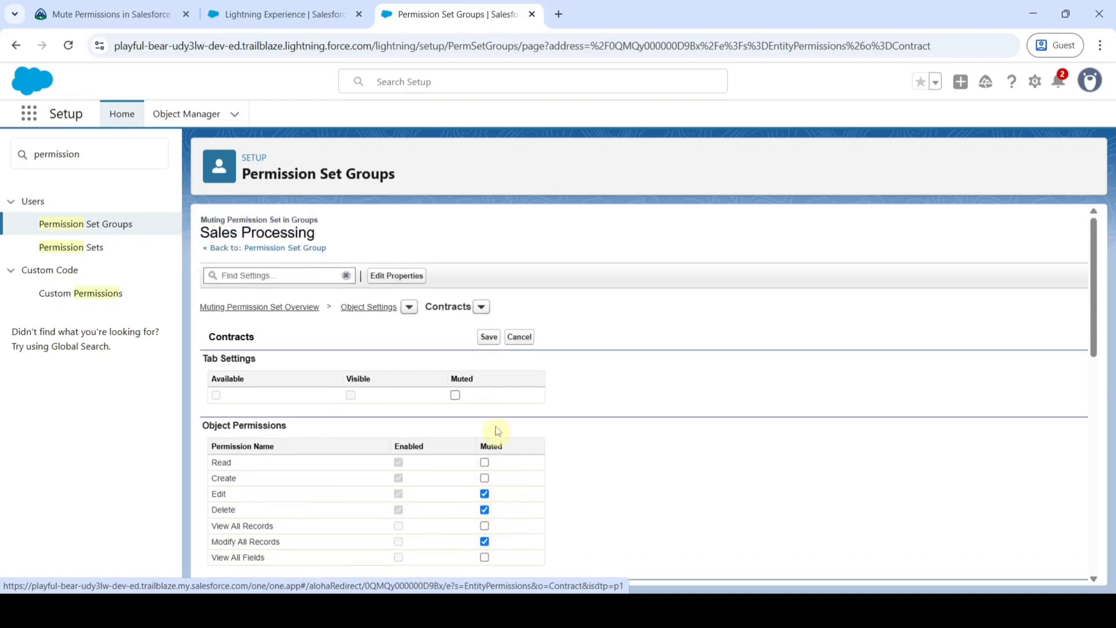
pyautogui.click(489, 337)
pyautogui.click(488, 338)
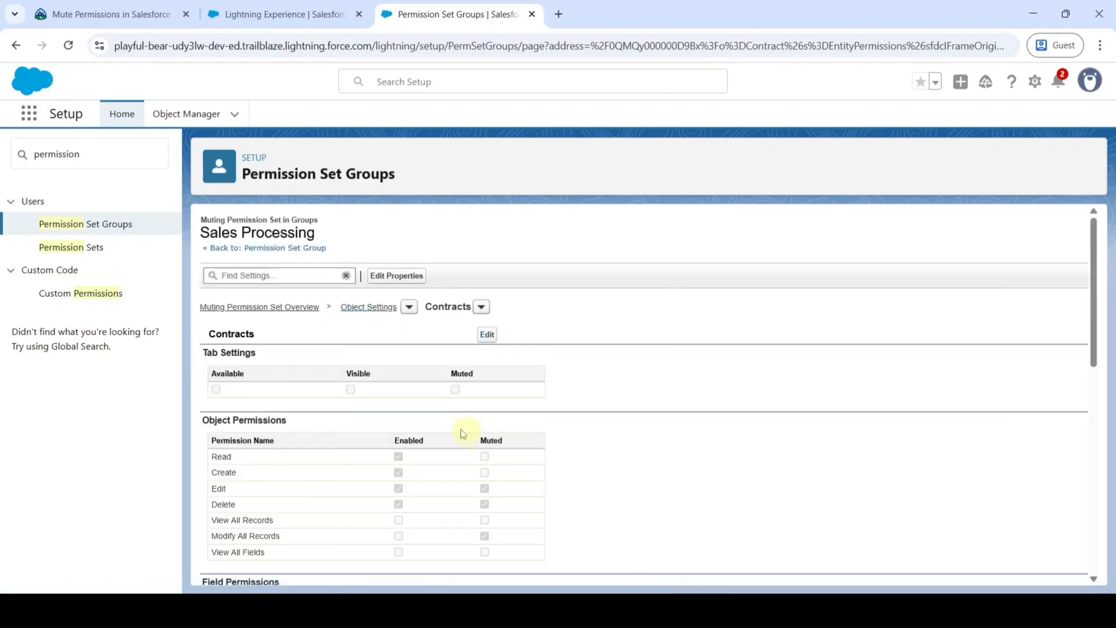
# - Back on the Trailhead Mute Permissions unit, run Check Challenge to Earn 500 Points
pyautogui.click(130, 11)
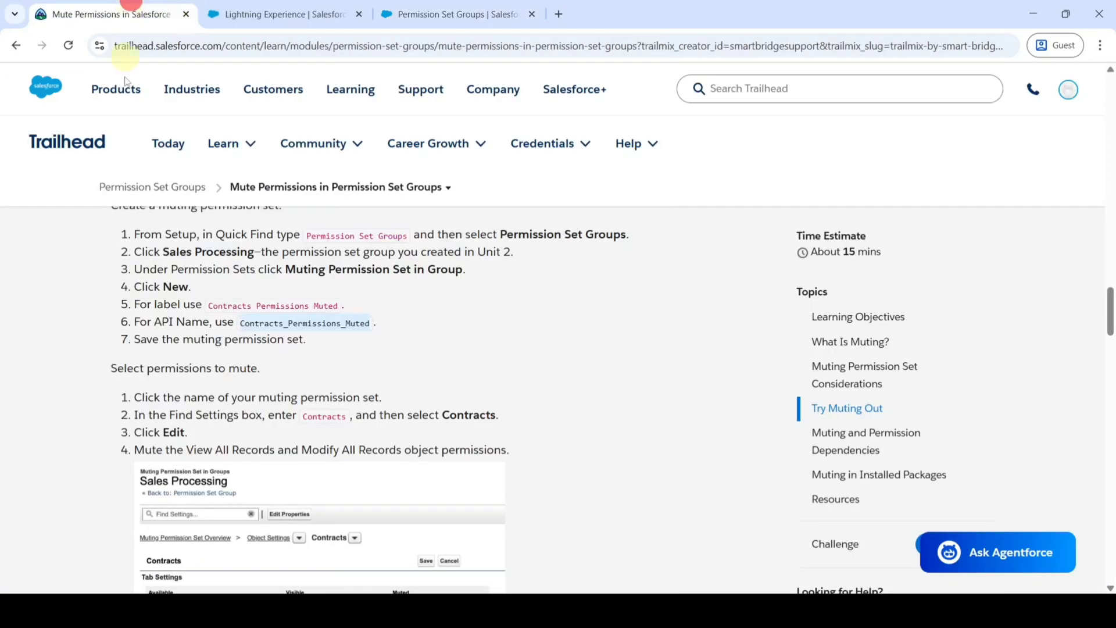
pyautogui.scroll(-20, 554, 370)
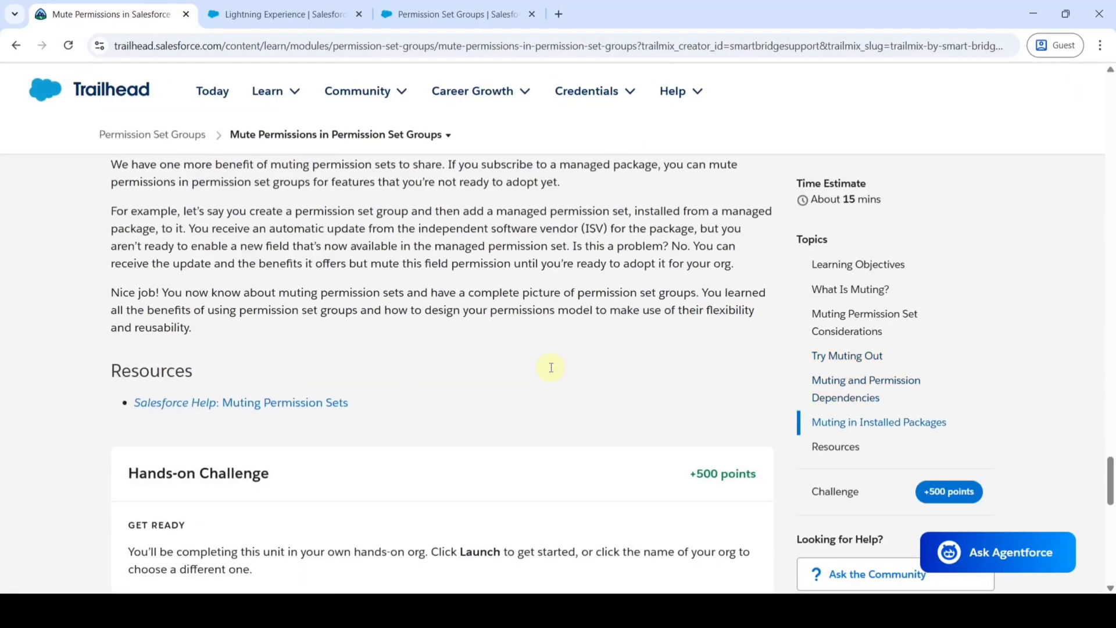
pyautogui.scroll(-2, 551, 367)
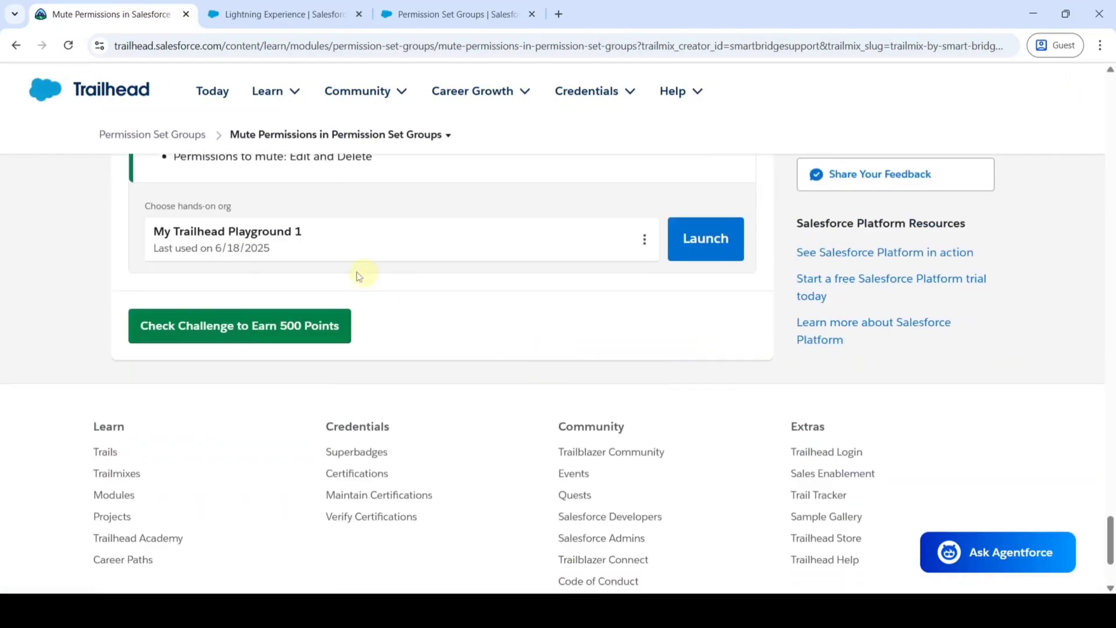
pyautogui.click(210, 331)
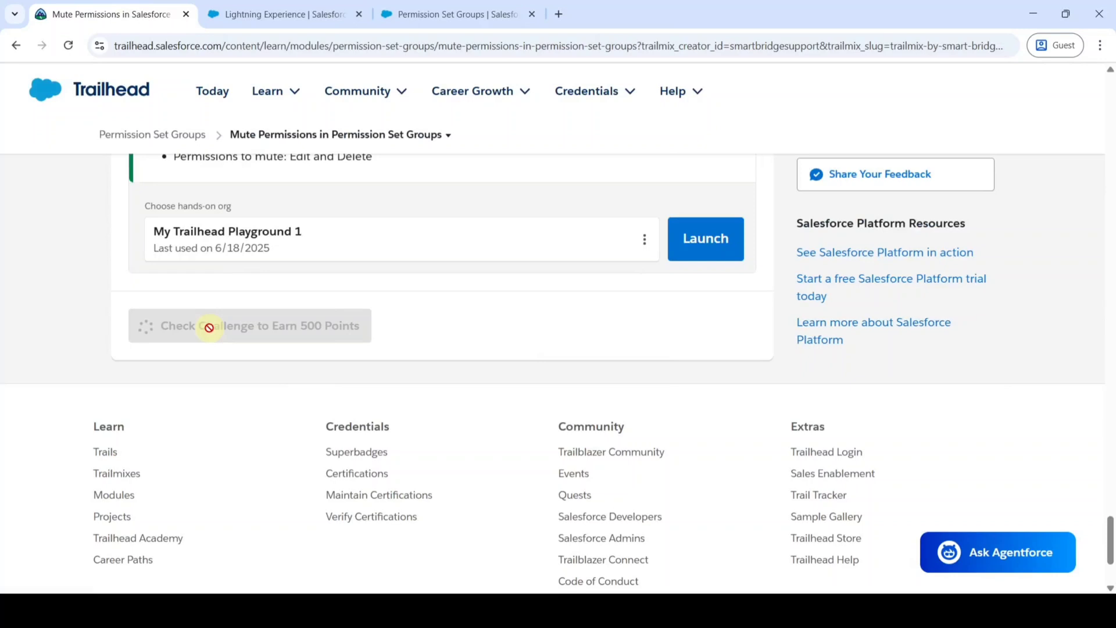